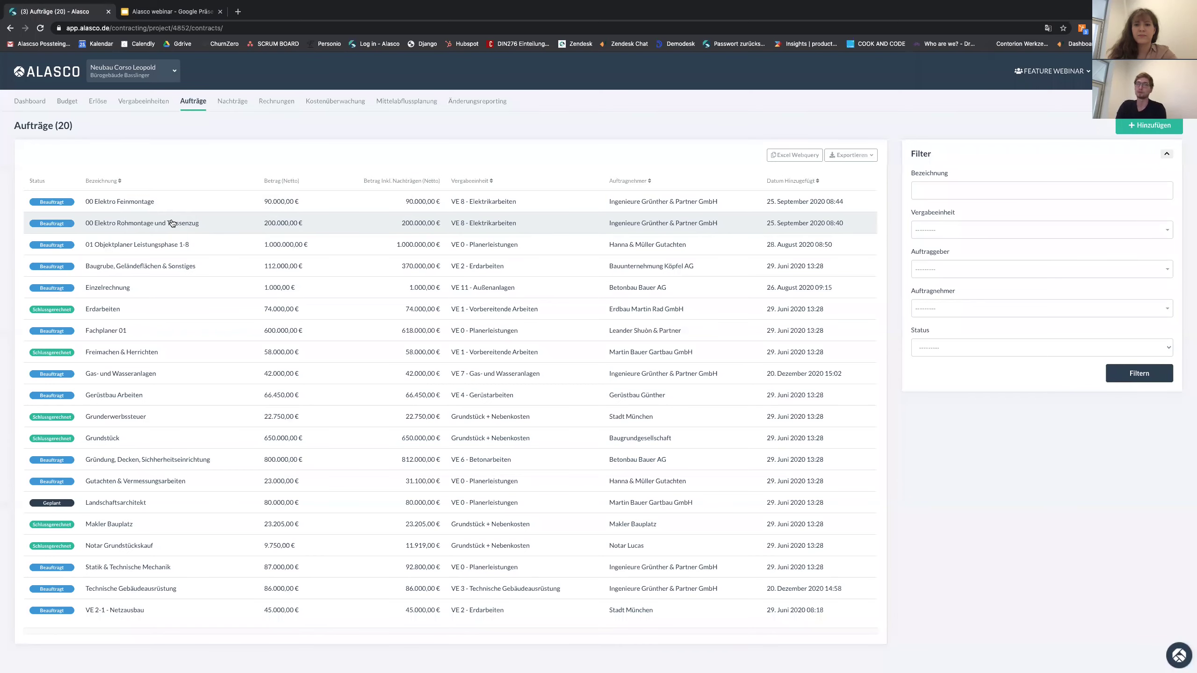
Open the Auftragsbedingungen of the contract 00 Elektro Rohmontage und Trassenzug.
{"action": "left_click", "coordinate": [173, 223]}
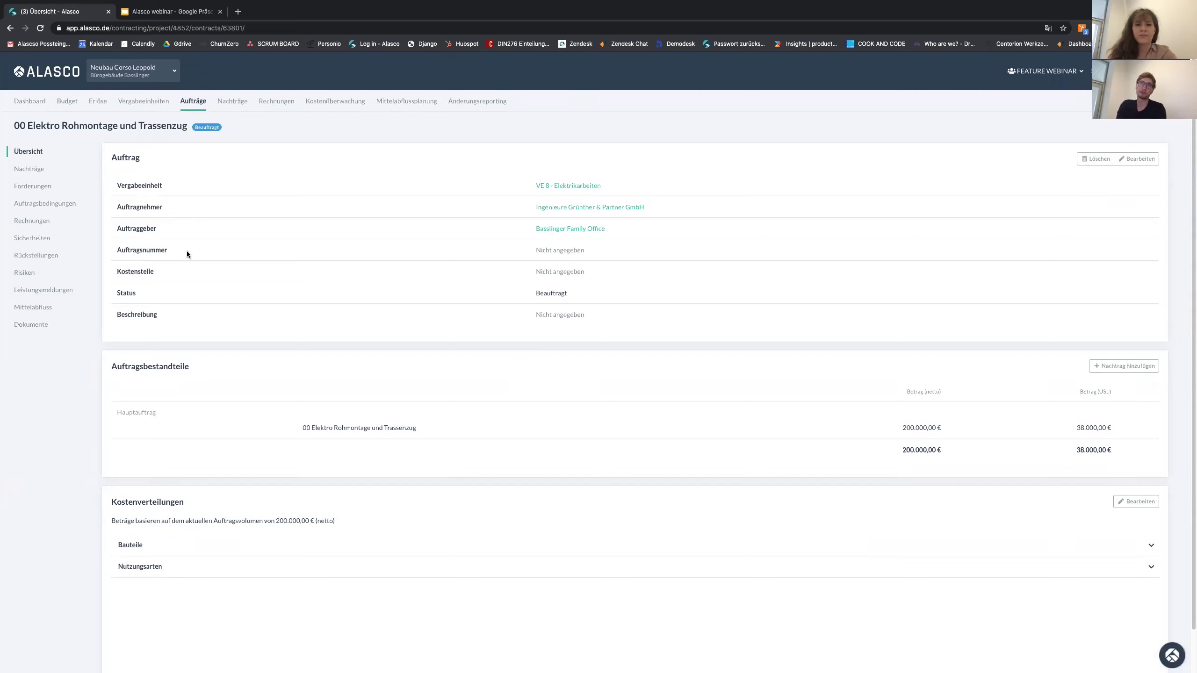
{"action": "left_click", "coordinate": [45, 208]}
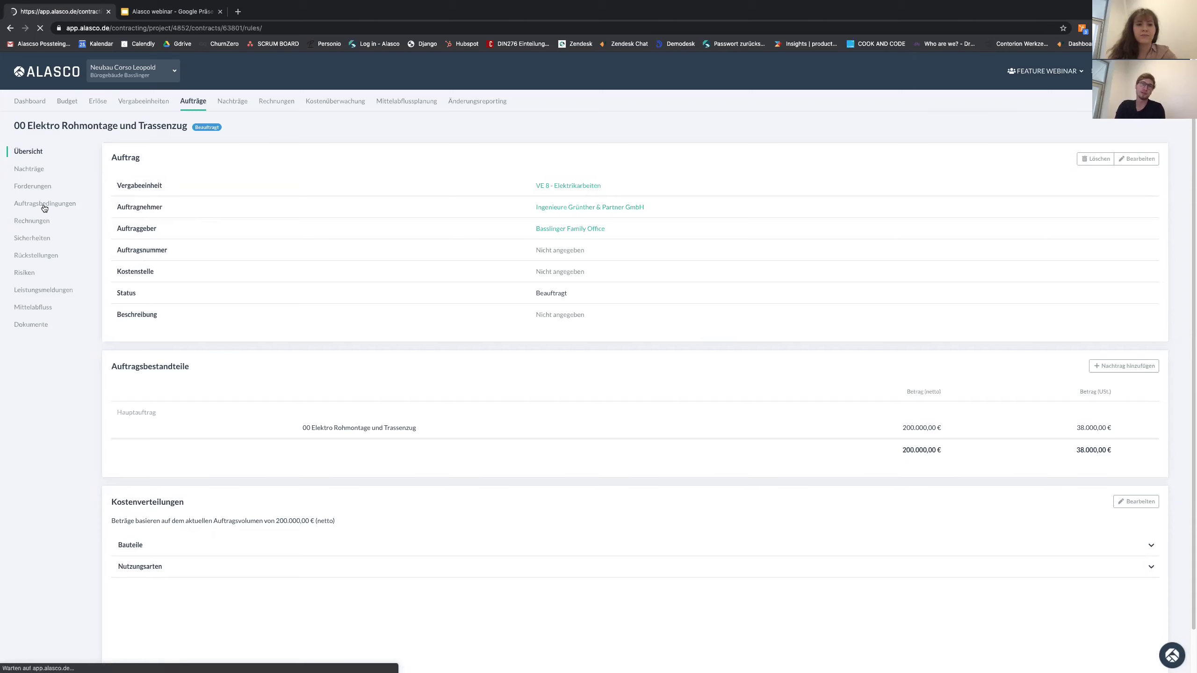
{"action": "scroll", "coordinate": [337, 407], "scroll_direction": "down", "scroll_amount": 2}
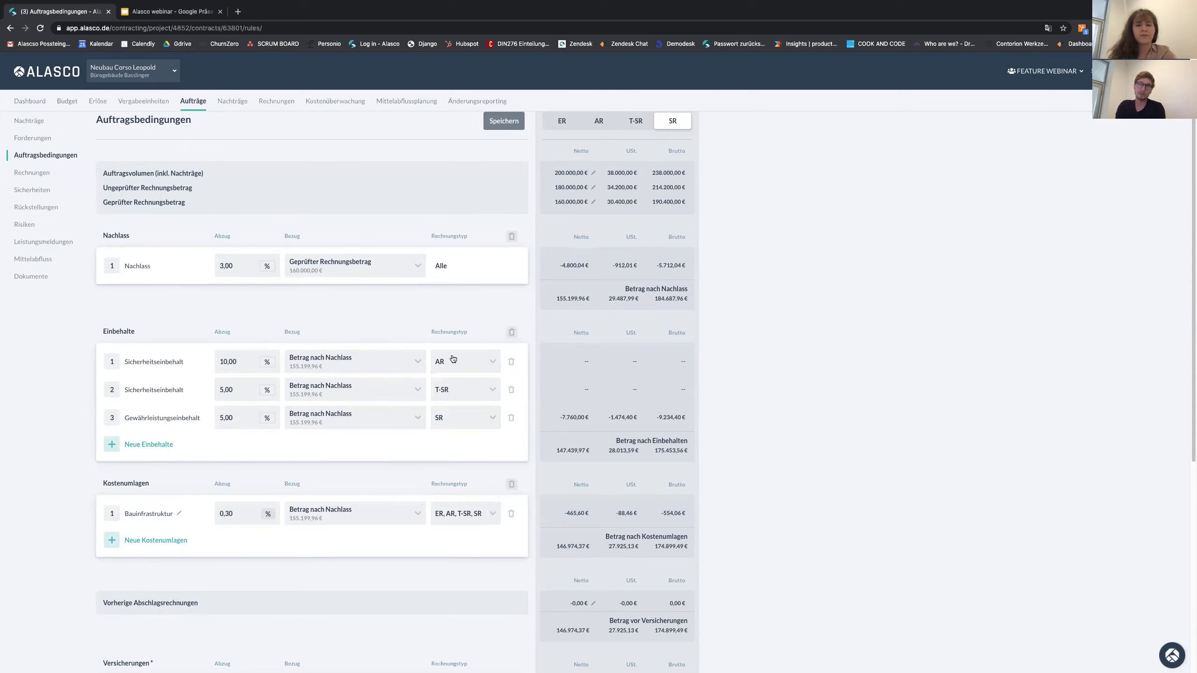
Set the deduction of the AR Sicherheitseinbehalt to 15 %.
{"action": "left_click", "coordinate": [247, 366]}
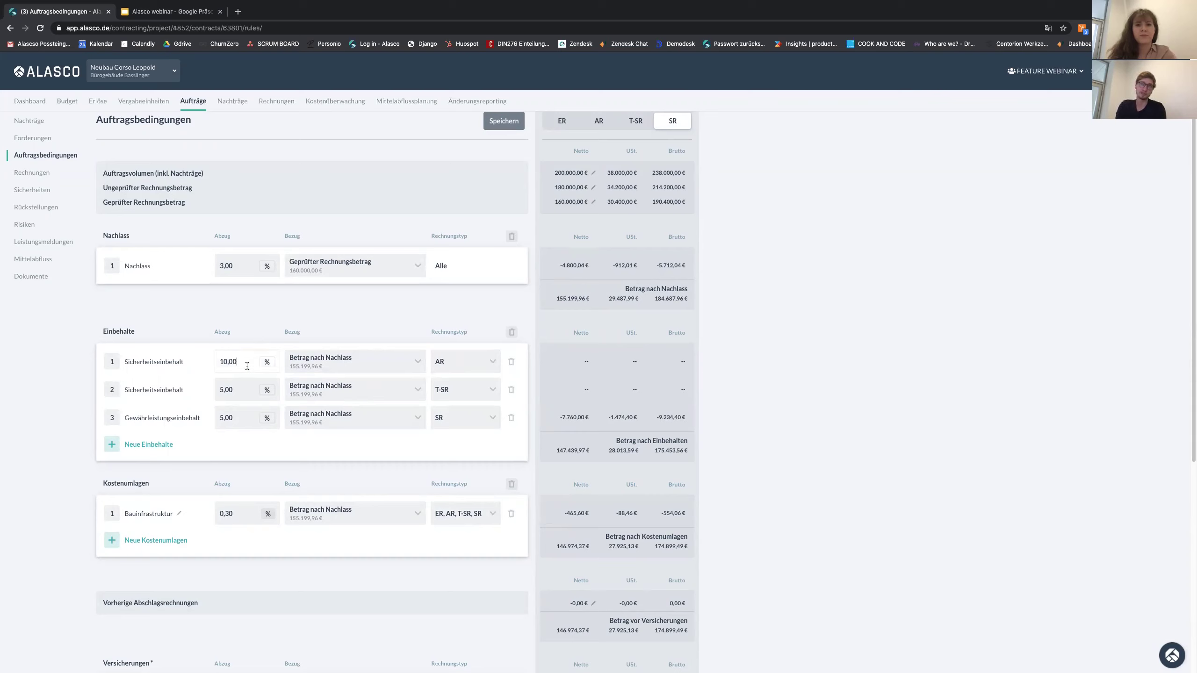
{"action": "double_click", "coordinate": [247, 366]}
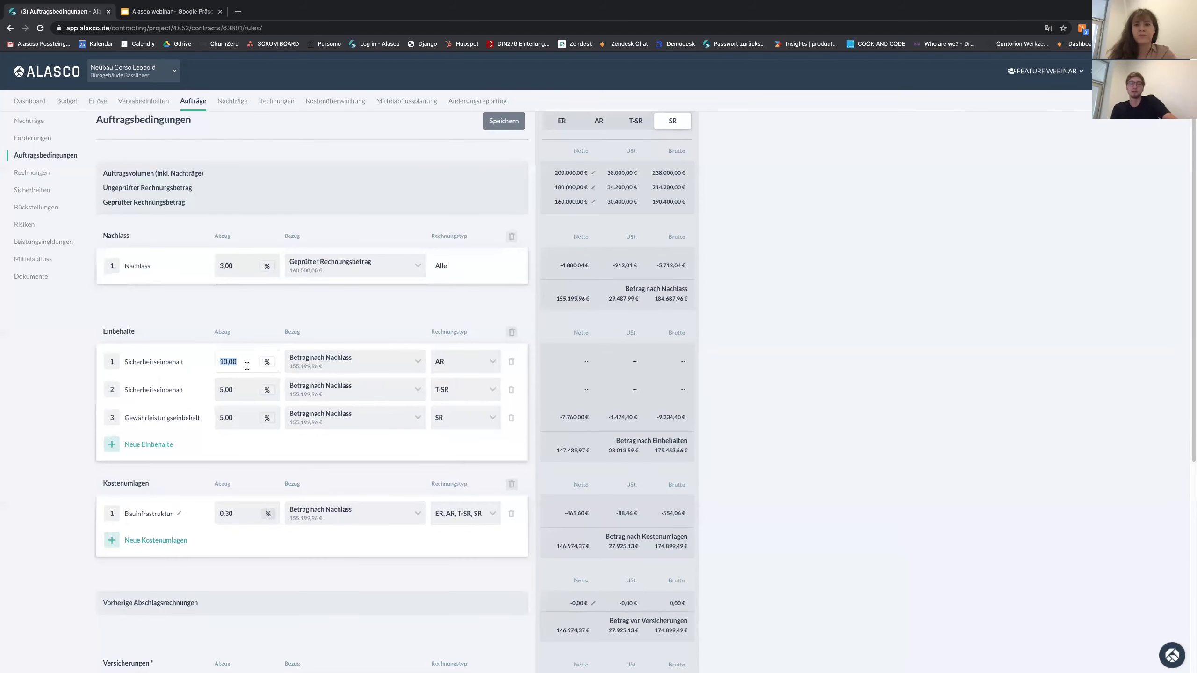
{"action": "type", "text": "15"}
{"action": "key", "text": "Tab"}
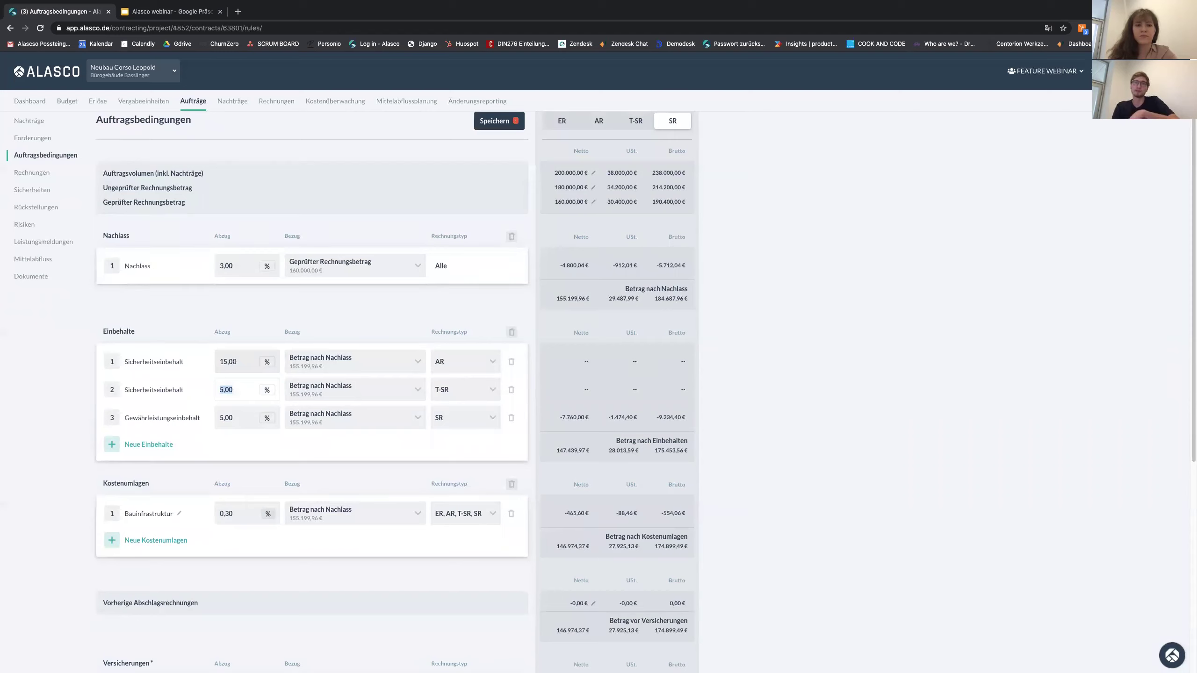
Set the deduction of the AR Sicherheitseinbehalt to 10 % and save the contract conditions.
{"action": "double_click", "coordinate": [252, 360]}
{"action": "type", "text": "10"}
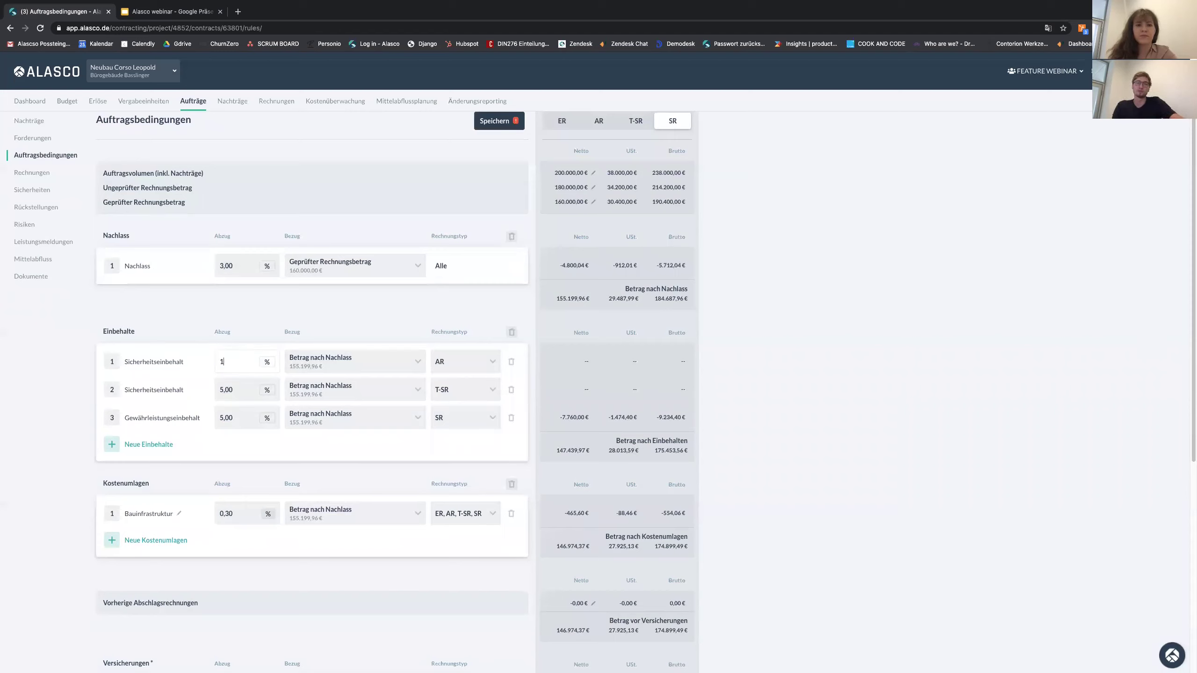
{"action": "left_click", "coordinate": [320, 321]}
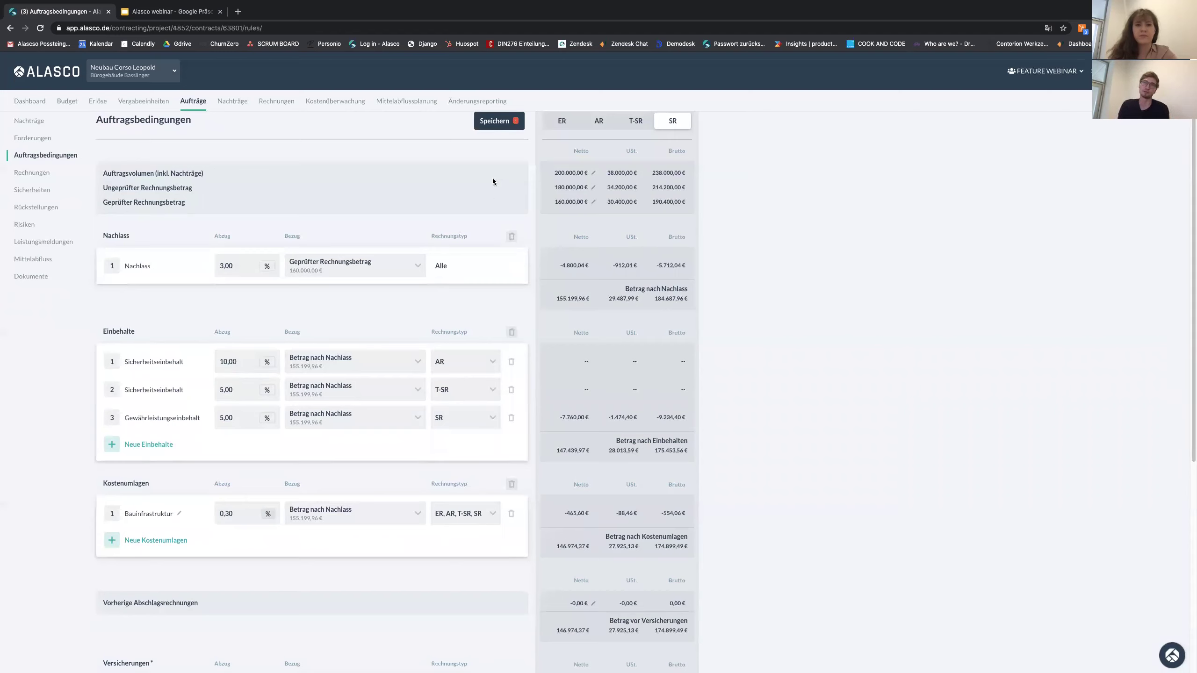
{"action": "left_click", "coordinate": [501, 130]}
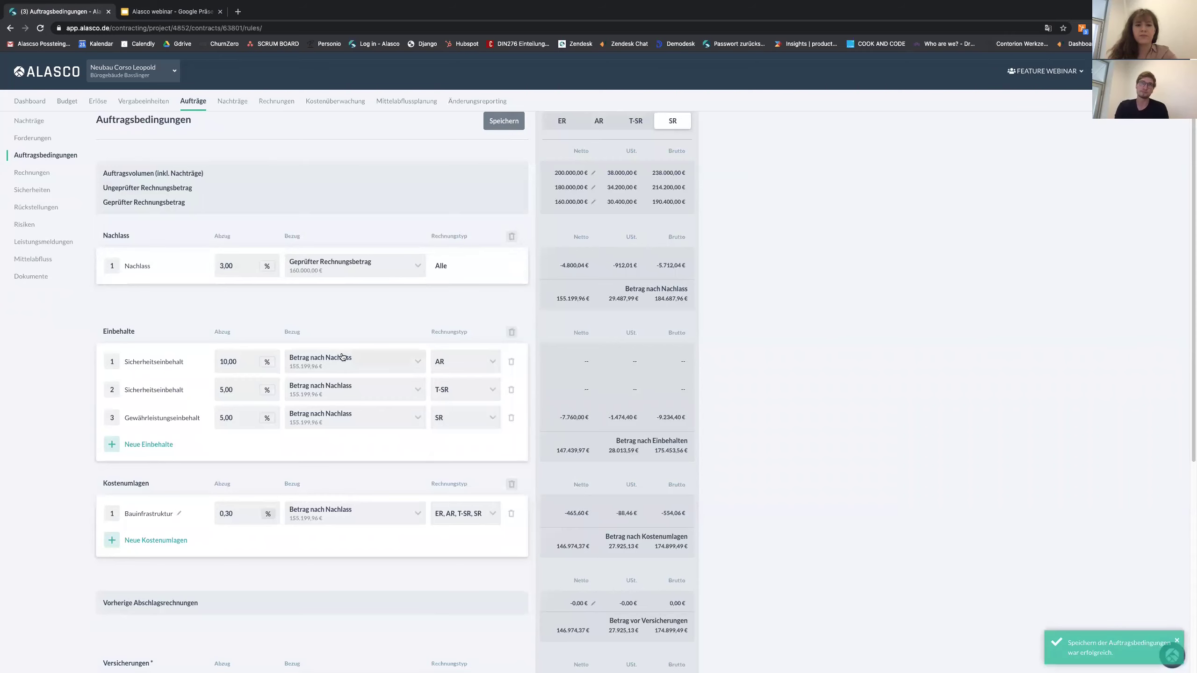
Base the AR Sicherheitseinbehalt on Auftragsvolumen (inkl. Nachträge) and switch the invoice example to AR.
{"action": "left_click", "coordinate": [320, 358]}
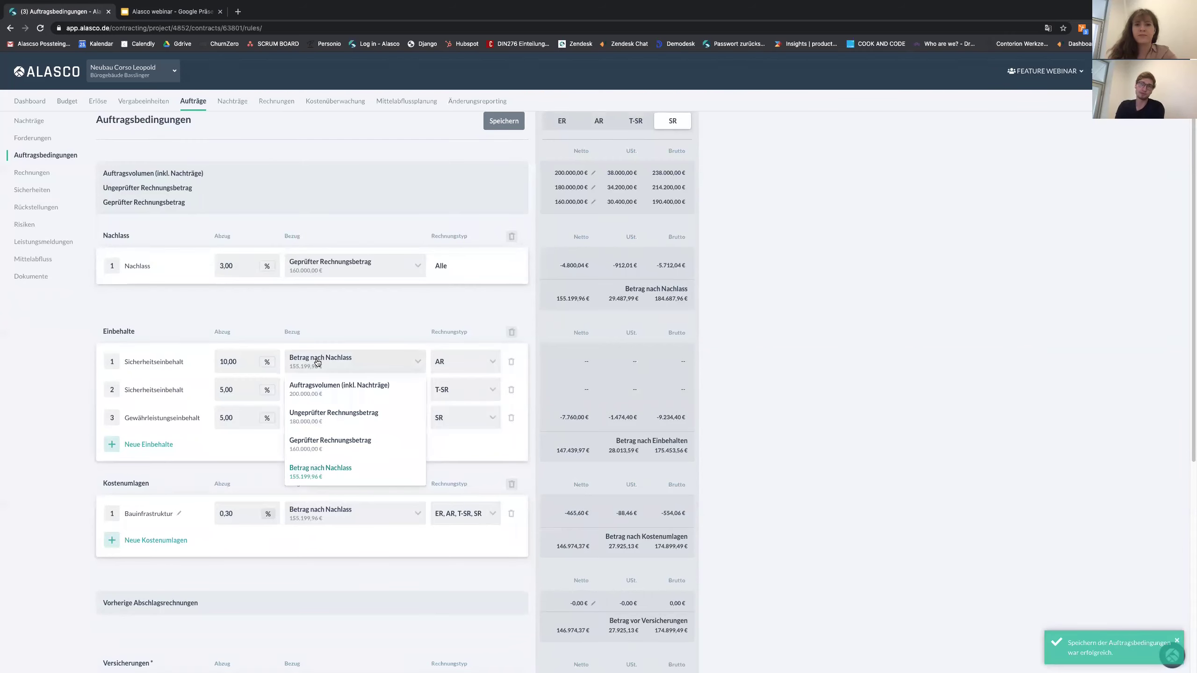
{"action": "left_click", "coordinate": [343, 392]}
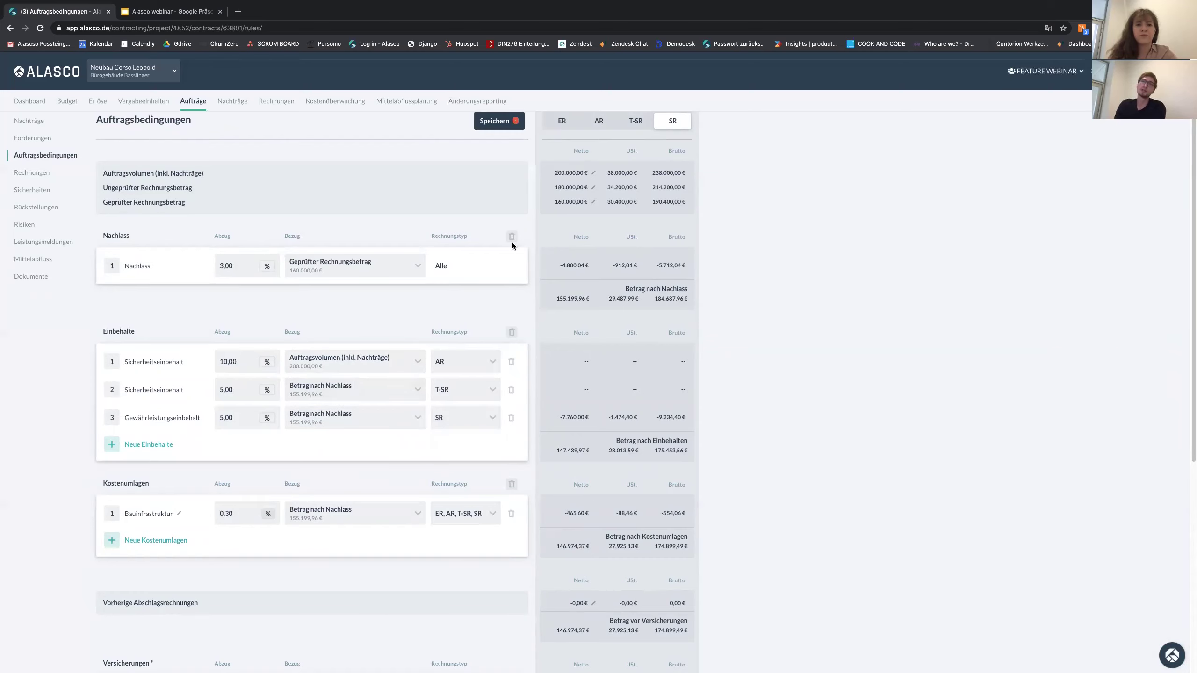
{"action": "left_click", "coordinate": [598, 121]}
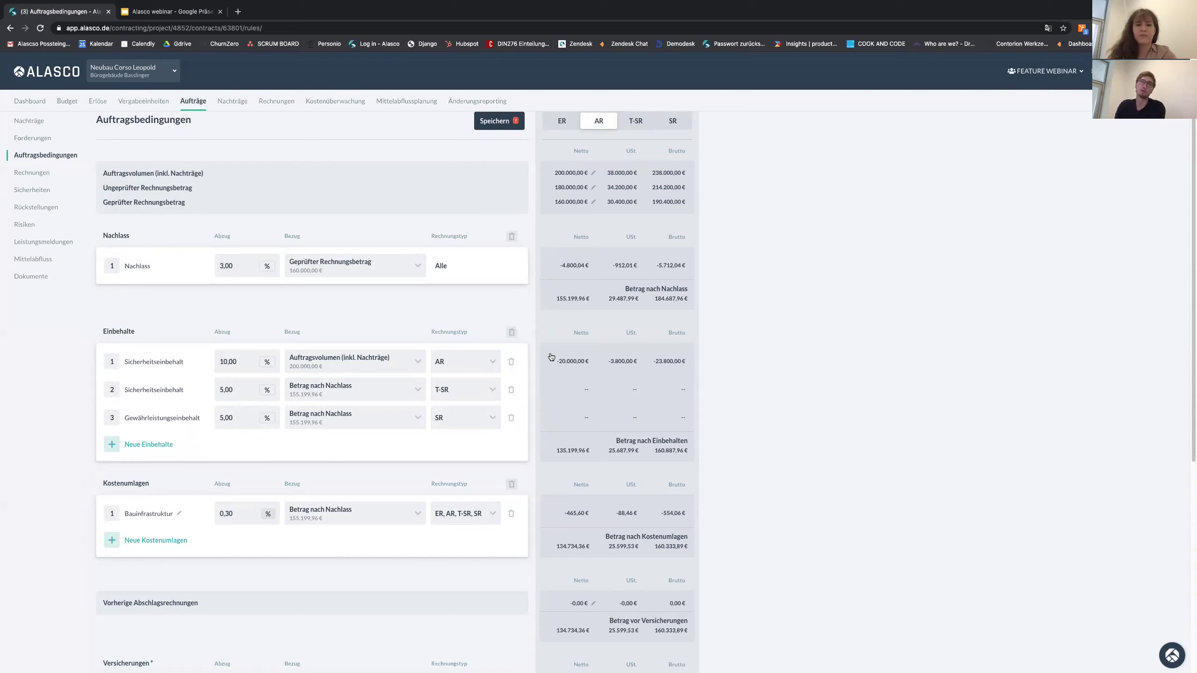
Set the reference amount of the AR Sicherheitseinbehalt to Betrag nach Nachlass.
{"action": "left_click", "coordinate": [394, 359]}
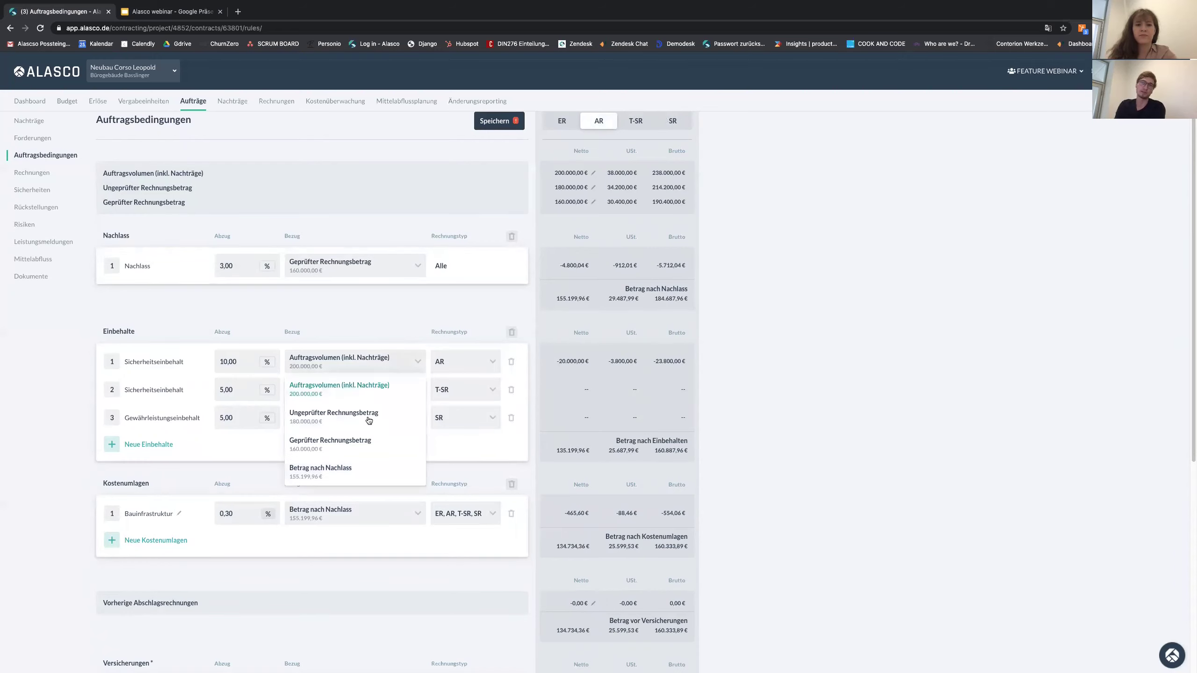
{"action": "left_click", "coordinate": [353, 466]}
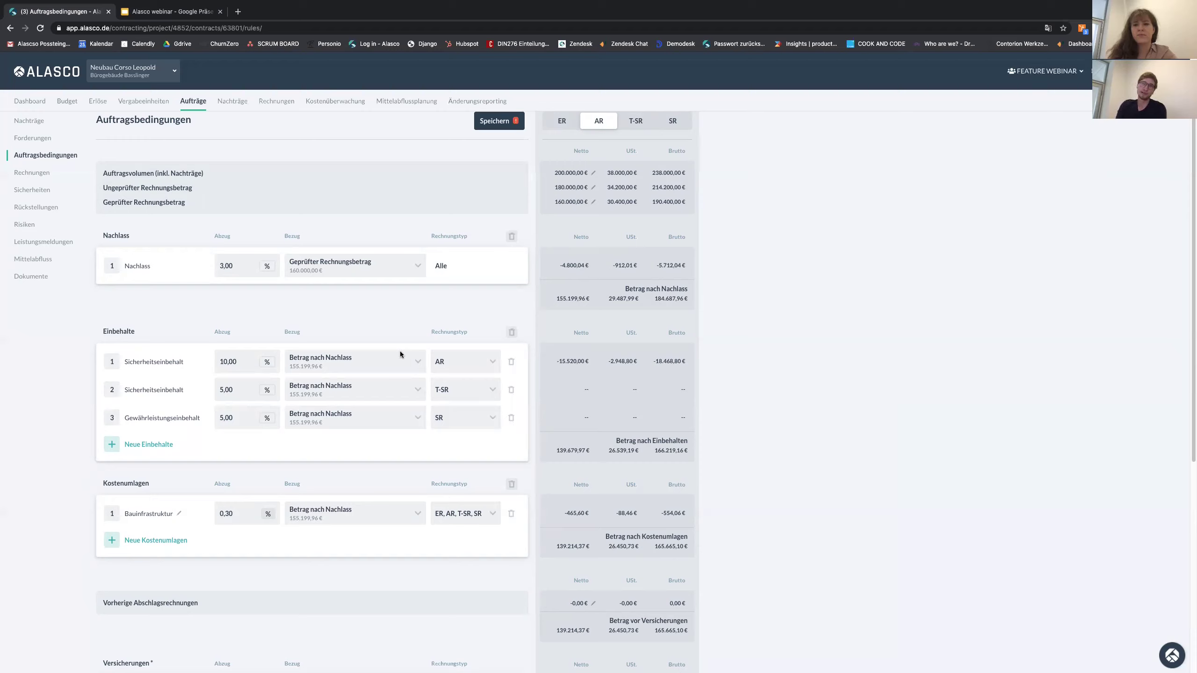
Review the reference options of the Gewährleistungseinbehalt and the invoice types of the retentions, and save the contract conditions.
{"action": "left_click", "coordinate": [348, 414]}
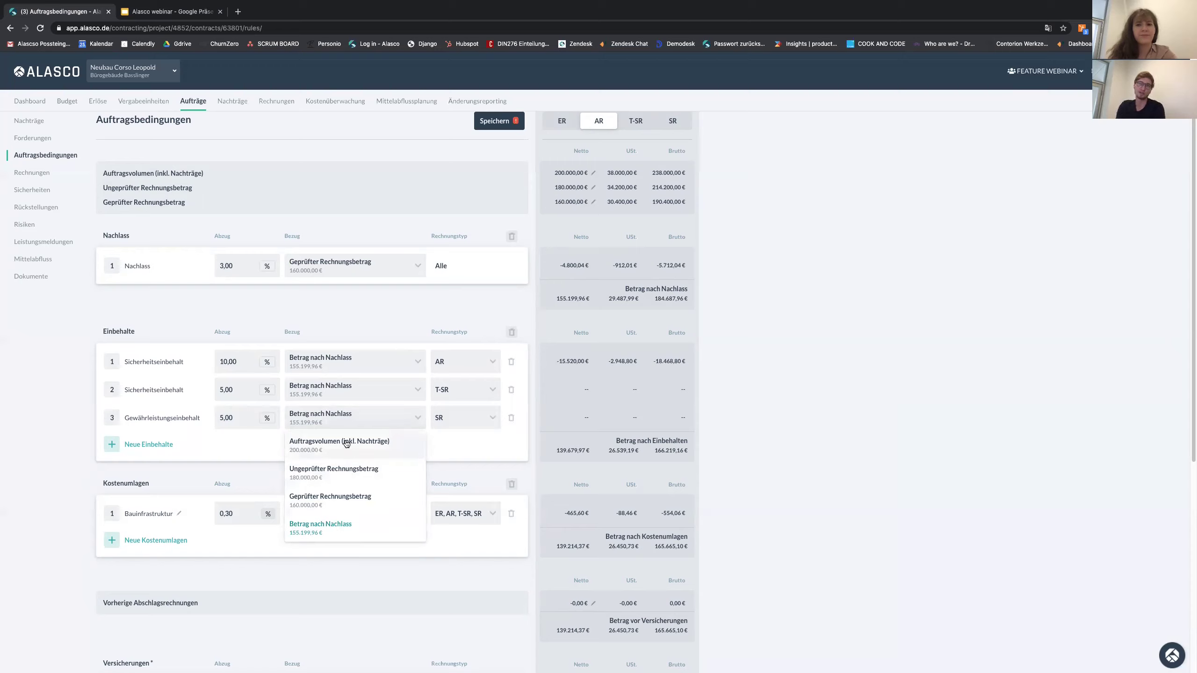
{"action": "left_click", "coordinate": [457, 414]}
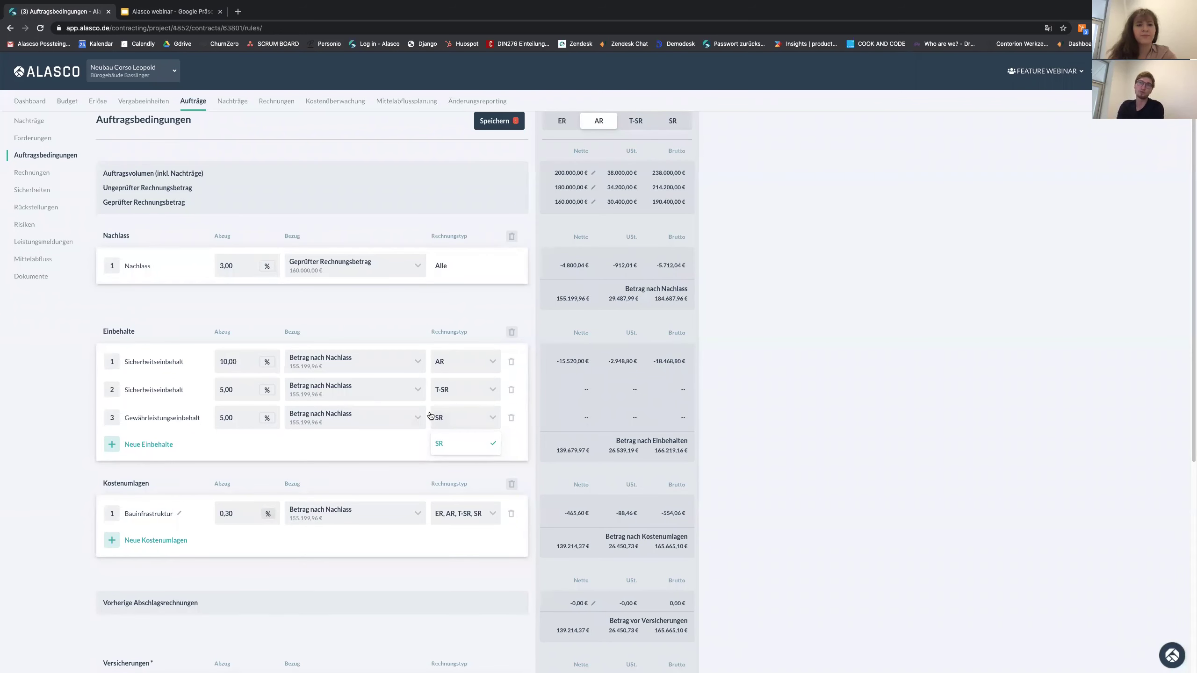
{"action": "left_click", "coordinate": [474, 362]}
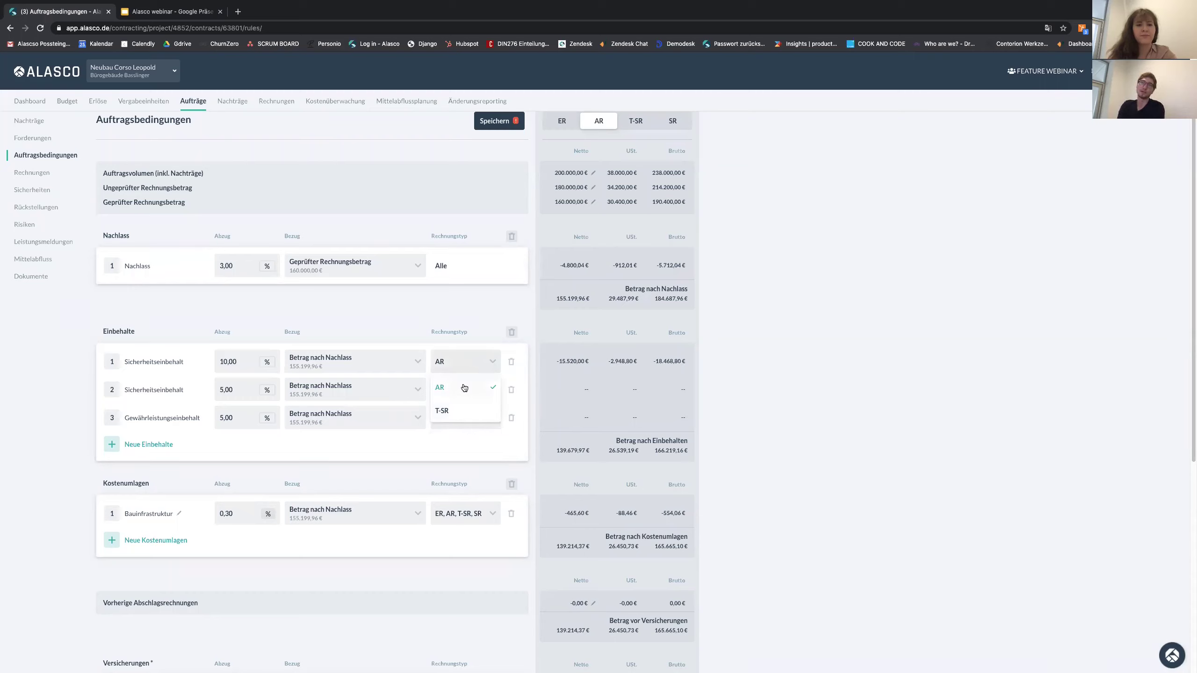
{"action": "left_click", "coordinate": [463, 411]}
{"action": "left_click", "coordinate": [463, 410]}
{"action": "left_click", "coordinate": [487, 323]}
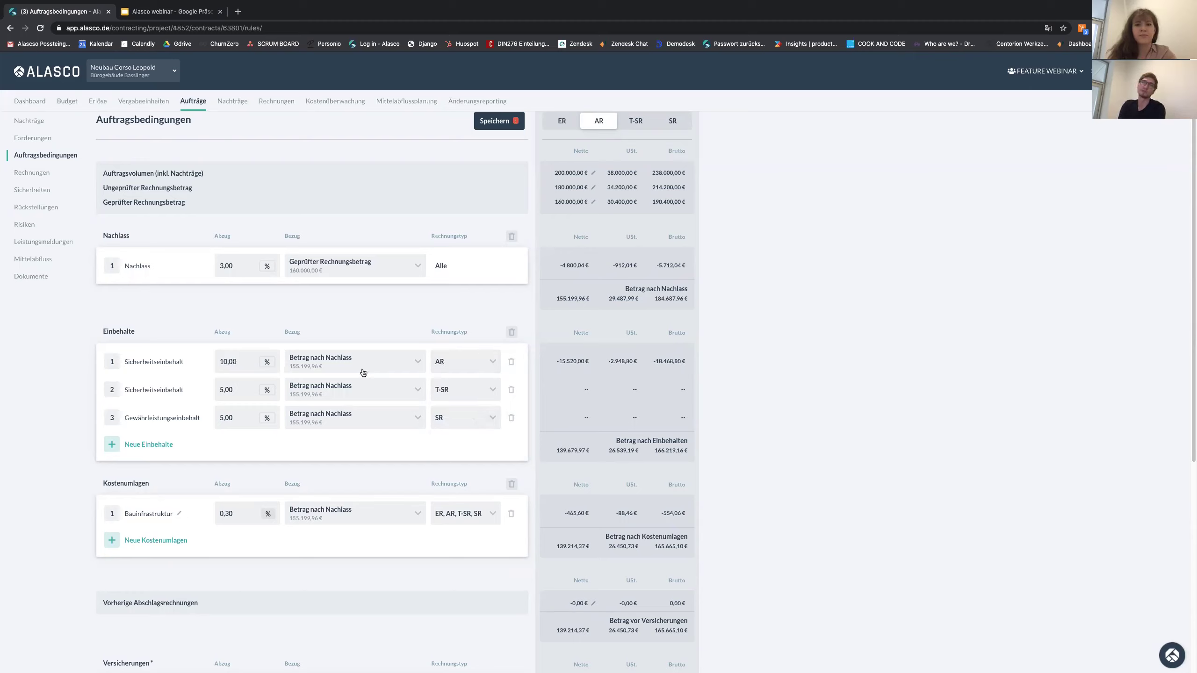
{"action": "left_click", "coordinate": [495, 124]}
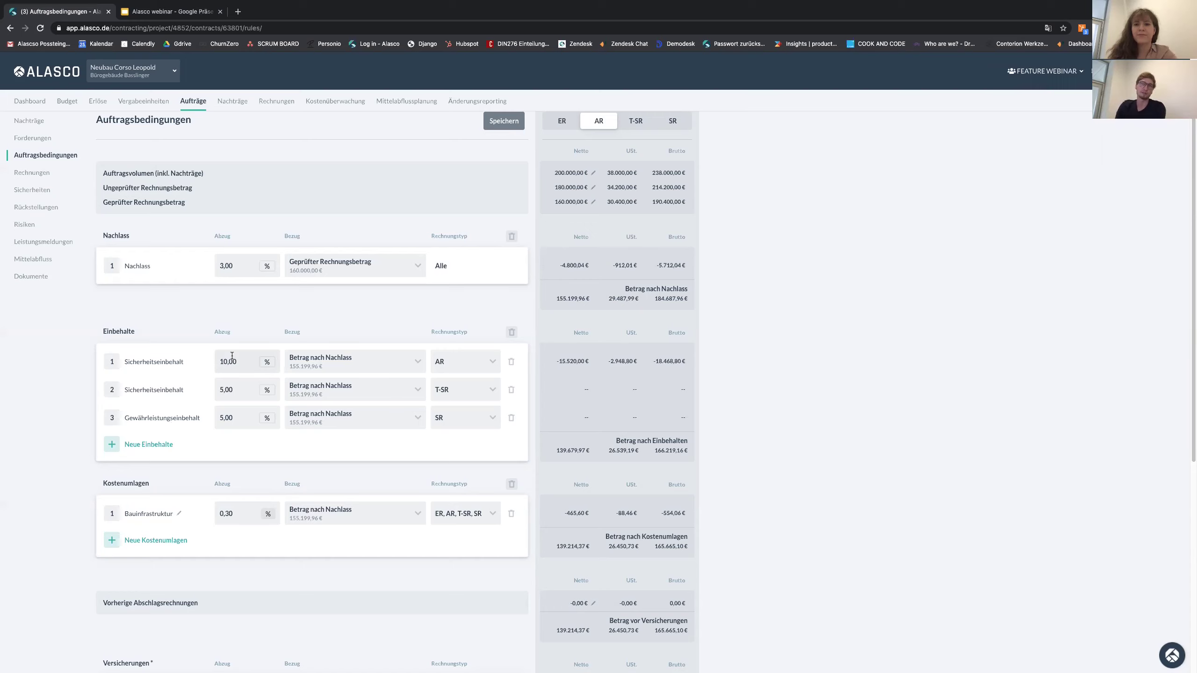
Open the contract's 1. Abschlagsrechnung and examine the Sicherheitseinbehalt deduction on its Alasco Deckblatt.
{"action": "scroll", "coordinate": [231, 351], "scroll_direction": "up", "scroll_amount": 1}
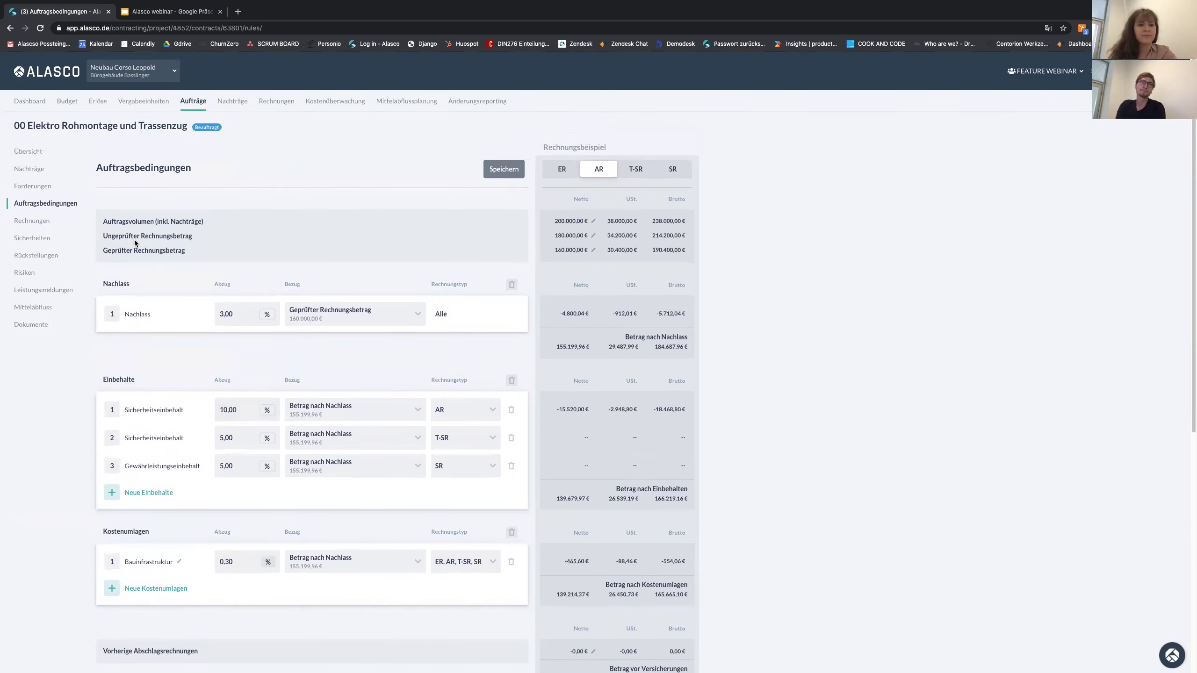
{"action": "left_click", "coordinate": [34, 226]}
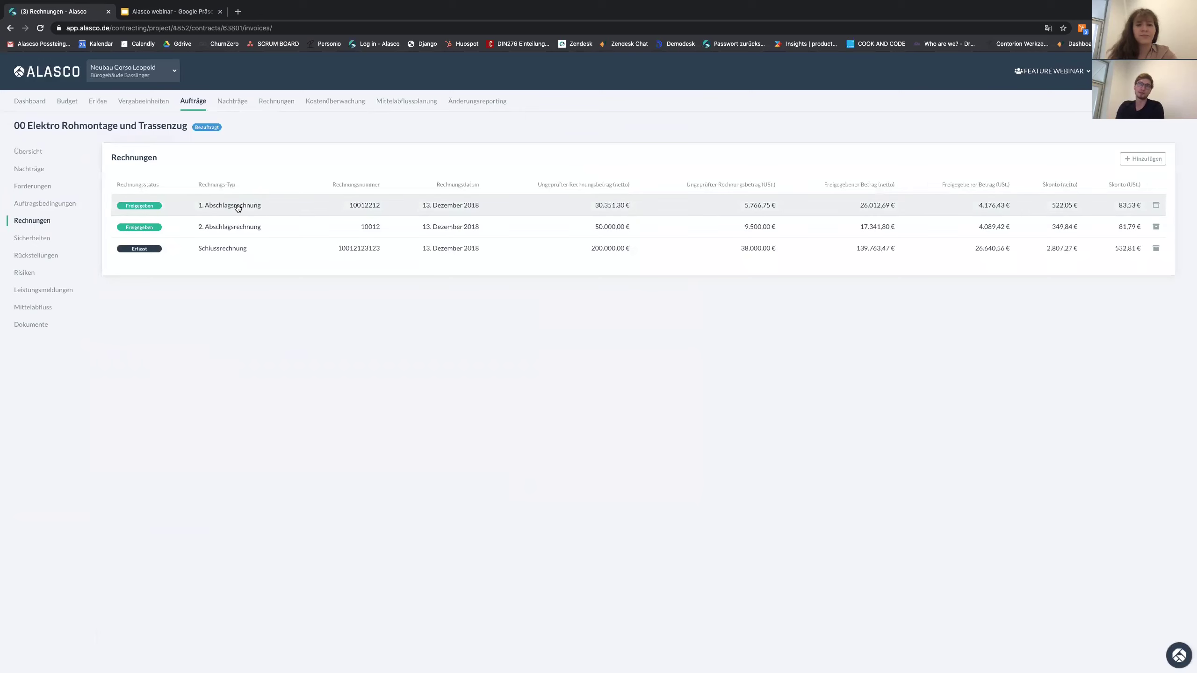
{"action": "left_click", "coordinate": [238, 209]}
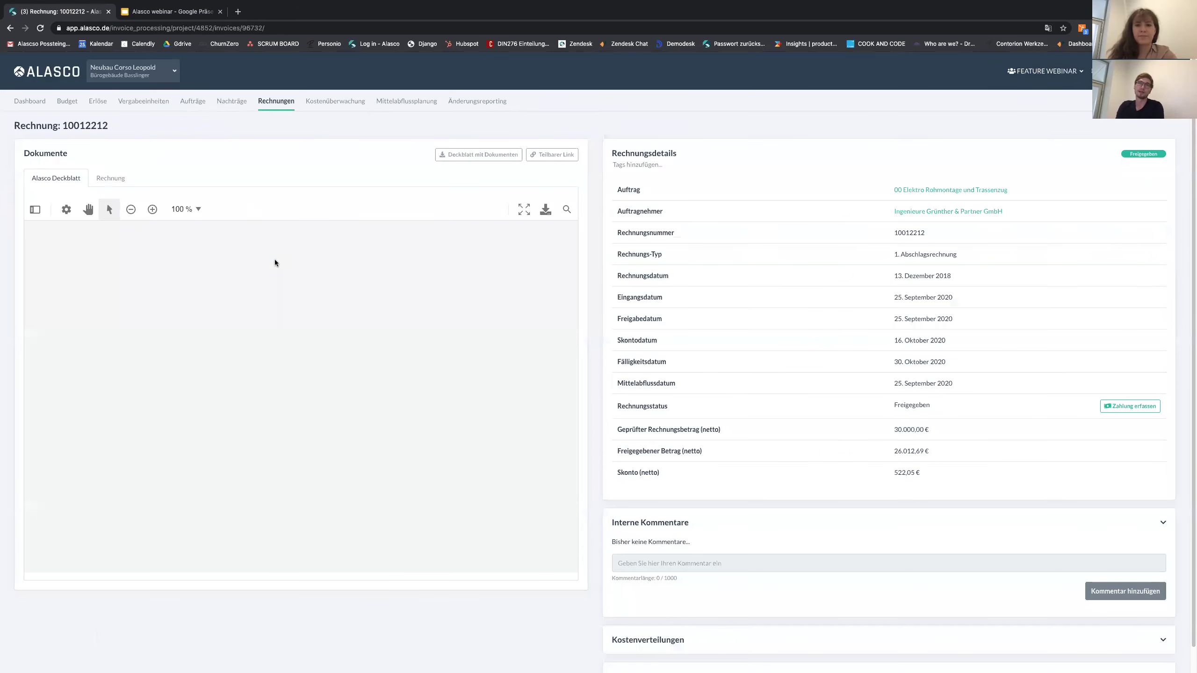
{"action": "left_click", "coordinate": [152, 209]}
{"action": "left_click", "coordinate": [152, 209]}
{"action": "left_click_drag", "start_coordinate": [317, 349], "coordinate": [350, 363]}
{"action": "left_click", "coordinate": [345, 353]}
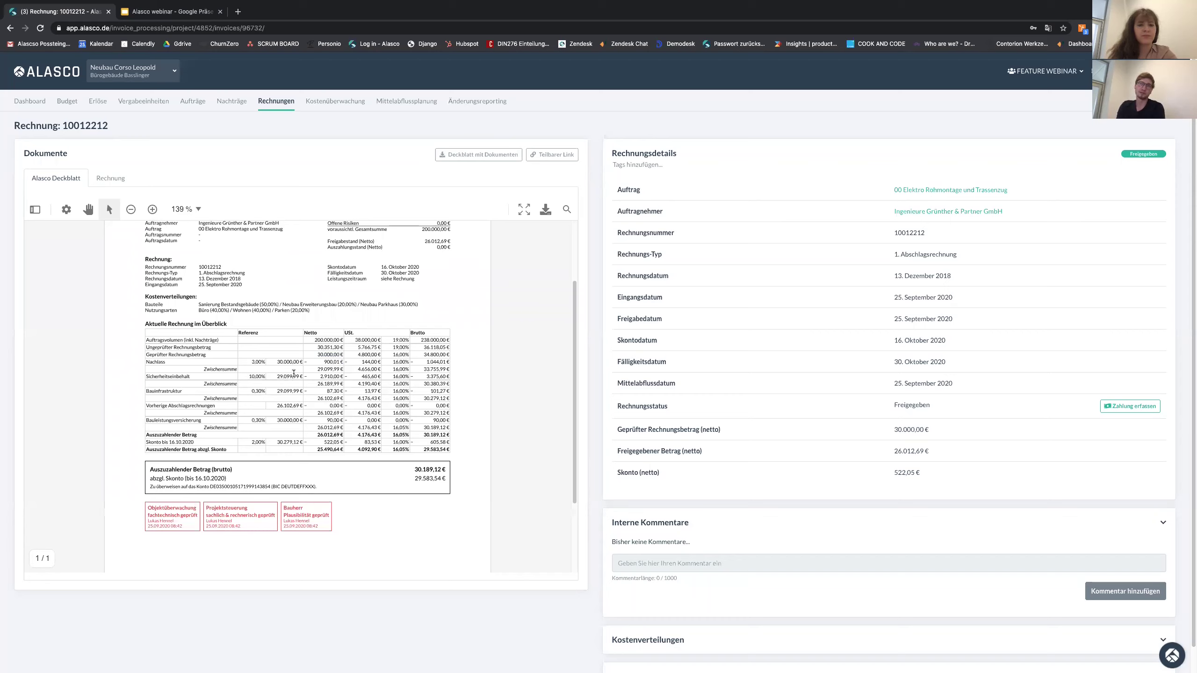
{"action": "left_click_drag", "start_coordinate": [319, 377], "coordinate": [343, 376]}
{"action": "left_click", "coordinate": [343, 376]}
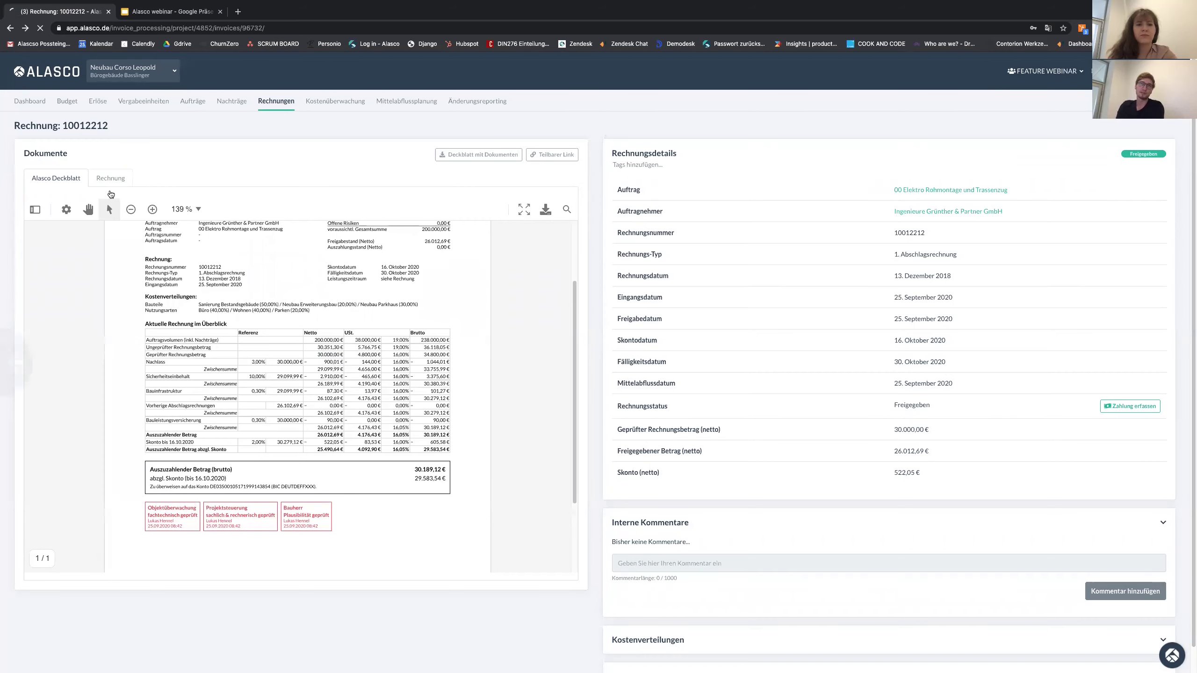
Open the contract's 2. Abschlagsrechnung and examine the Sicherheitseinbehalt deduction on its cover sheet.
{"action": "key", "text": "F5"}
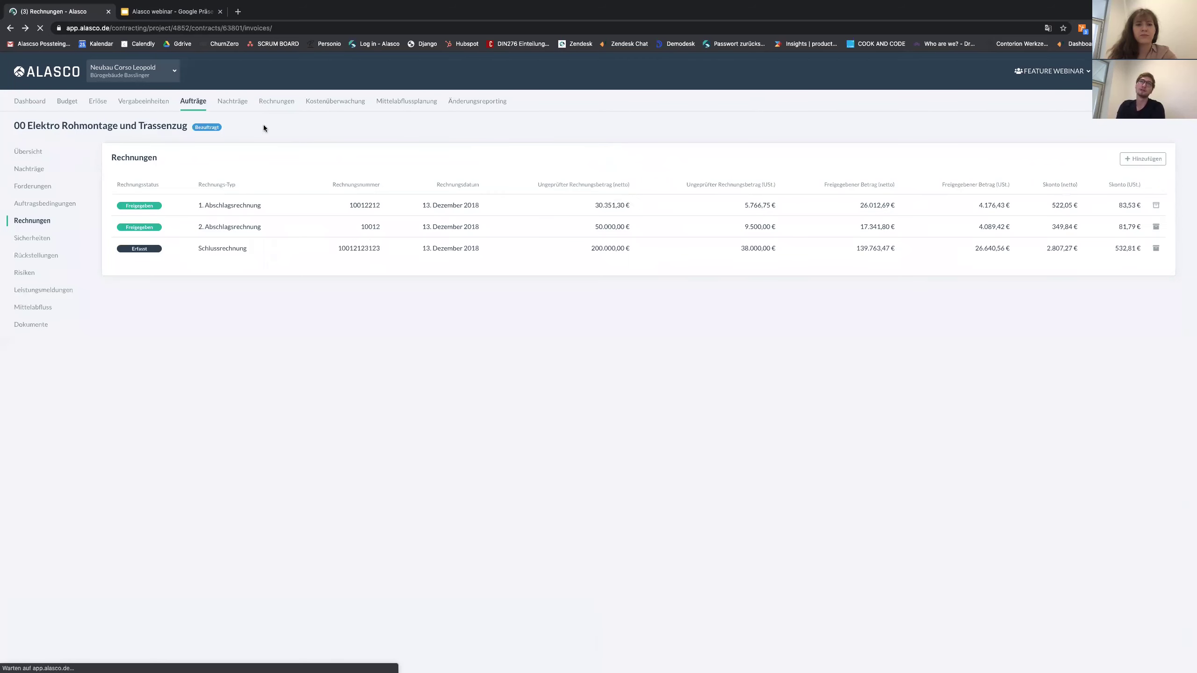
{"action": "left_click", "coordinate": [218, 229]}
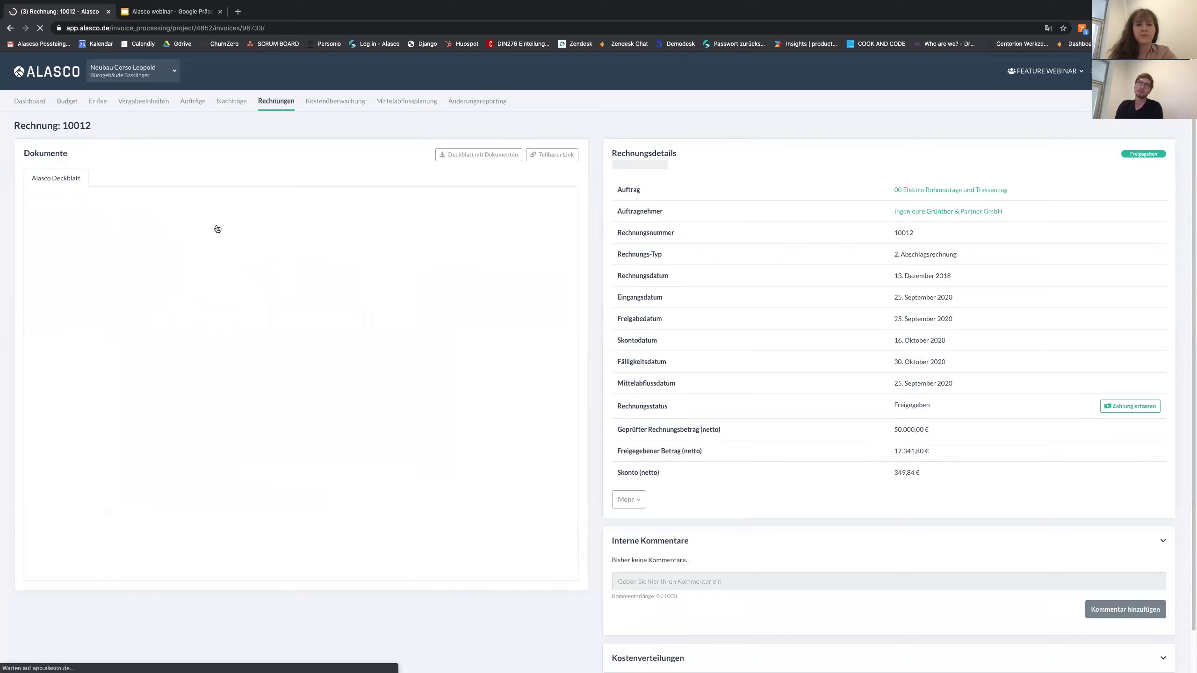
{"action": "left_click", "coordinate": [152, 209]}
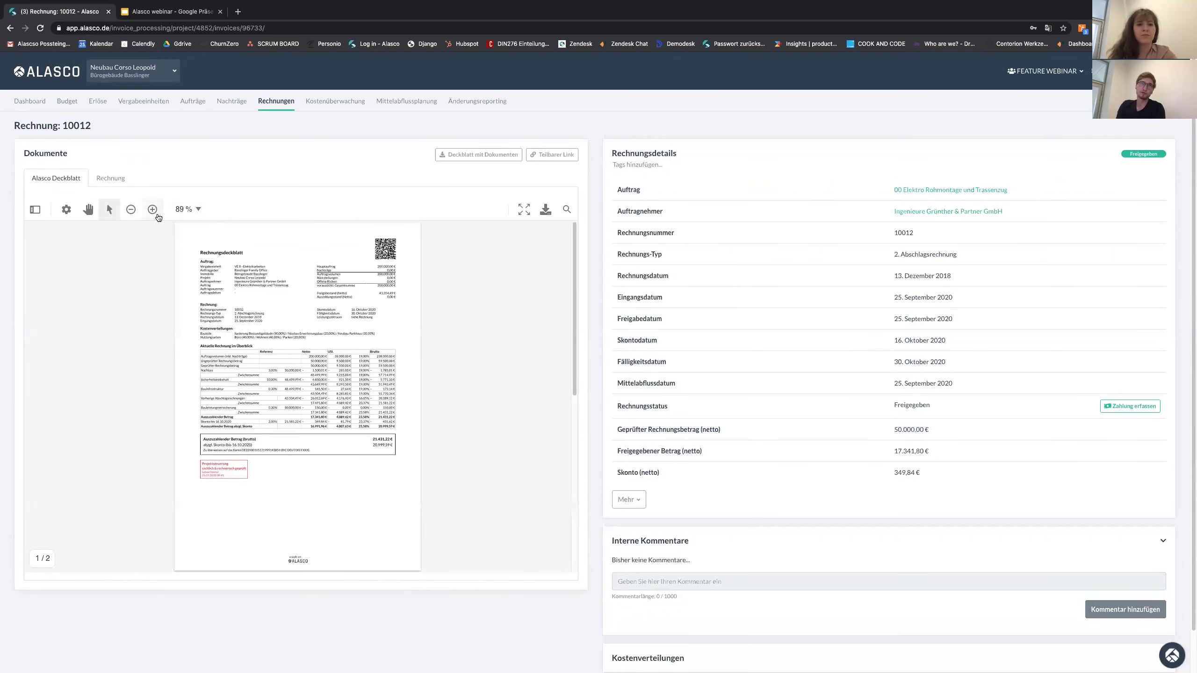
{"action": "left_click", "coordinate": [152, 209]}
{"action": "left_click", "coordinate": [152, 209]}
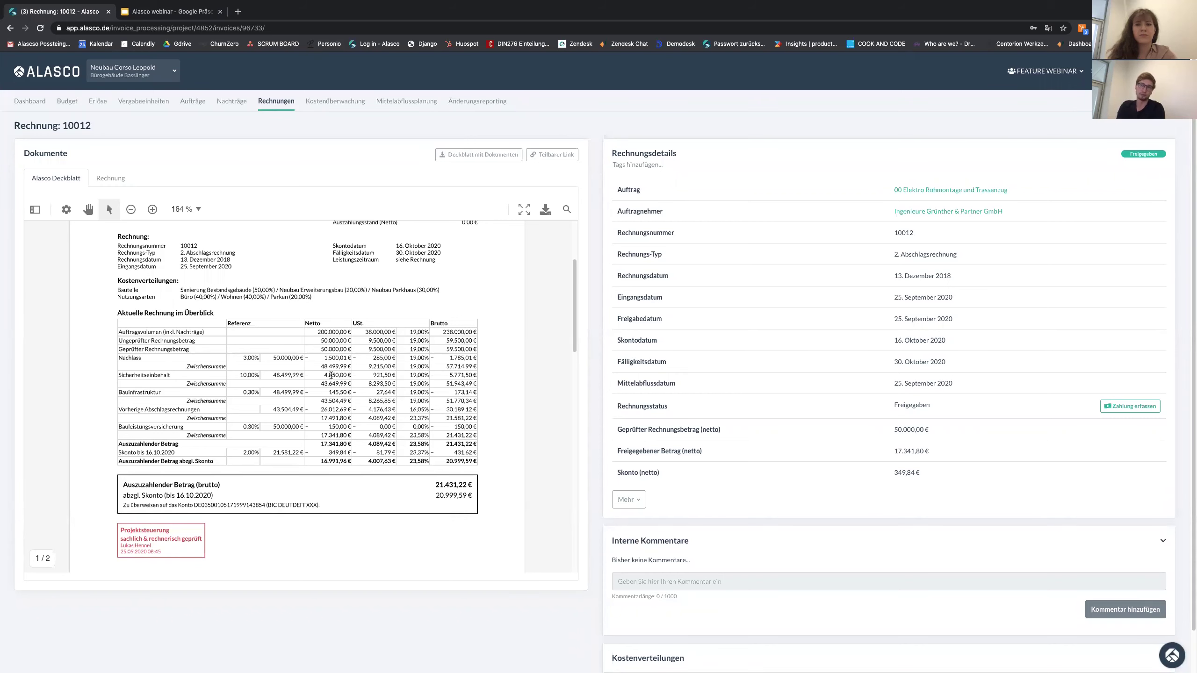
{"action": "scroll", "coordinate": [332, 375], "scroll_direction": "up", "scroll_amount": 3}
Return to the contract and check the retained amounts listed under its Sicherheiten.
{"action": "scroll", "coordinate": [269, 284], "scroll_direction": "left", "scroll_amount": 3}
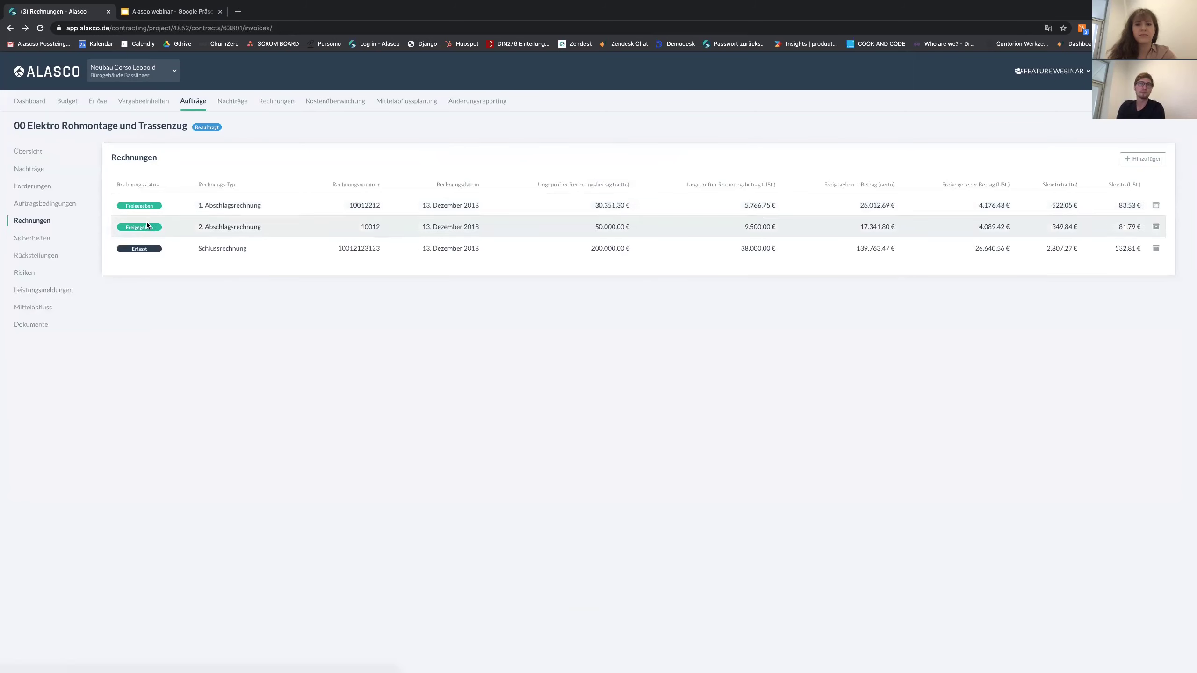
{"action": "left_click", "coordinate": [48, 241]}
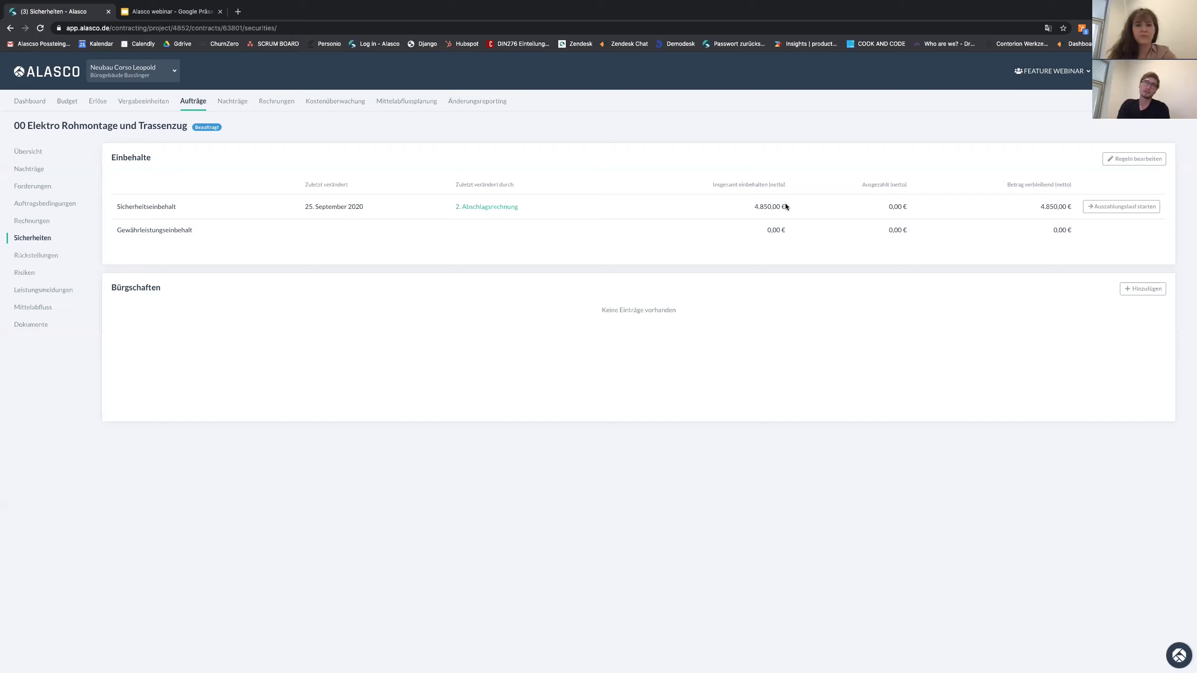
Open the approval task of the contract's Schlussrechnung and check the net Gewährleistungseinbehalt amount.
{"action": "left_click", "coordinate": [35, 223]}
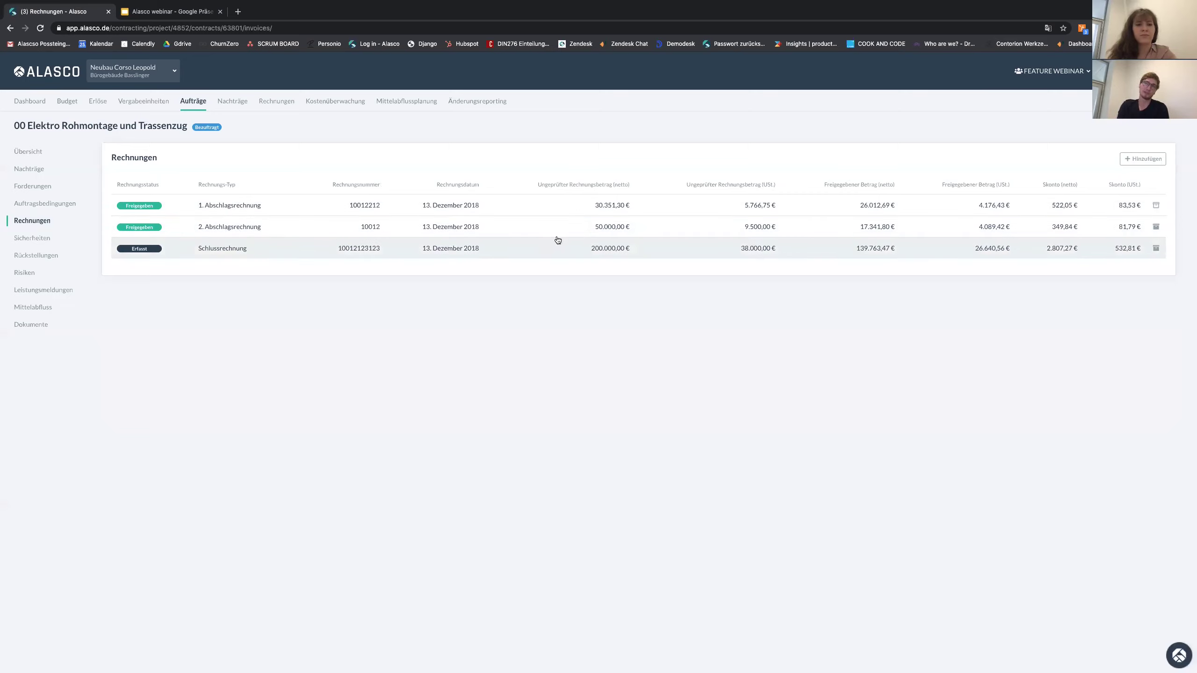
{"action": "left_click", "coordinate": [512, 249]}
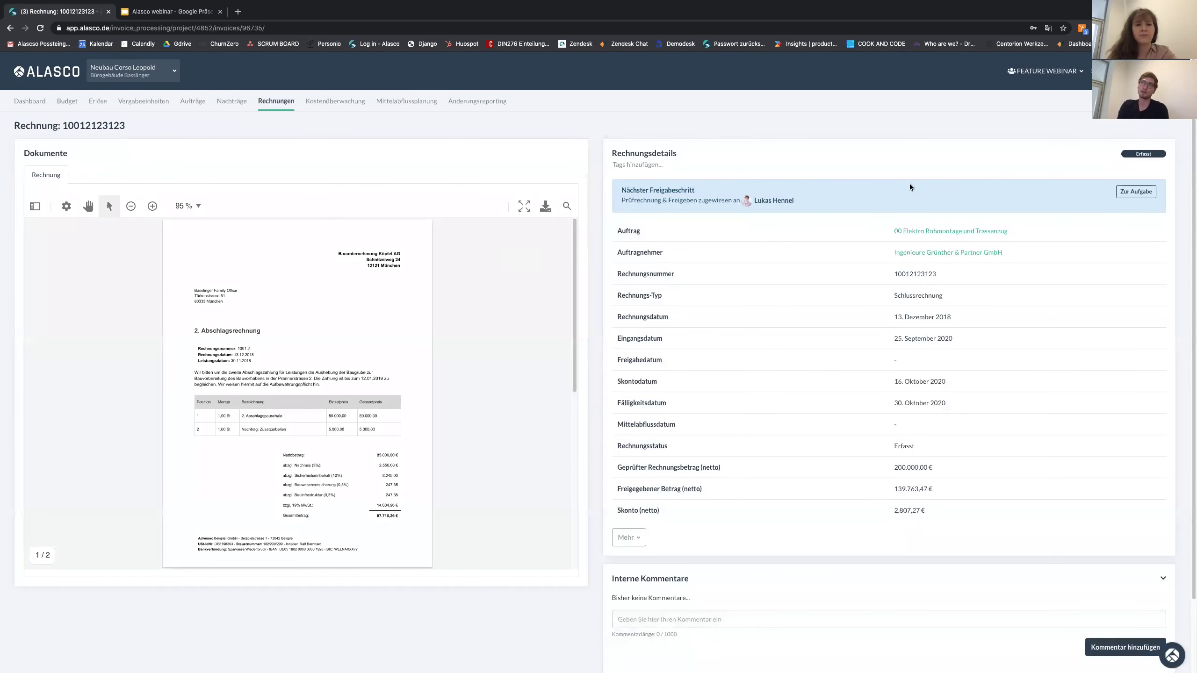
{"action": "left_click", "coordinate": [1144, 192]}
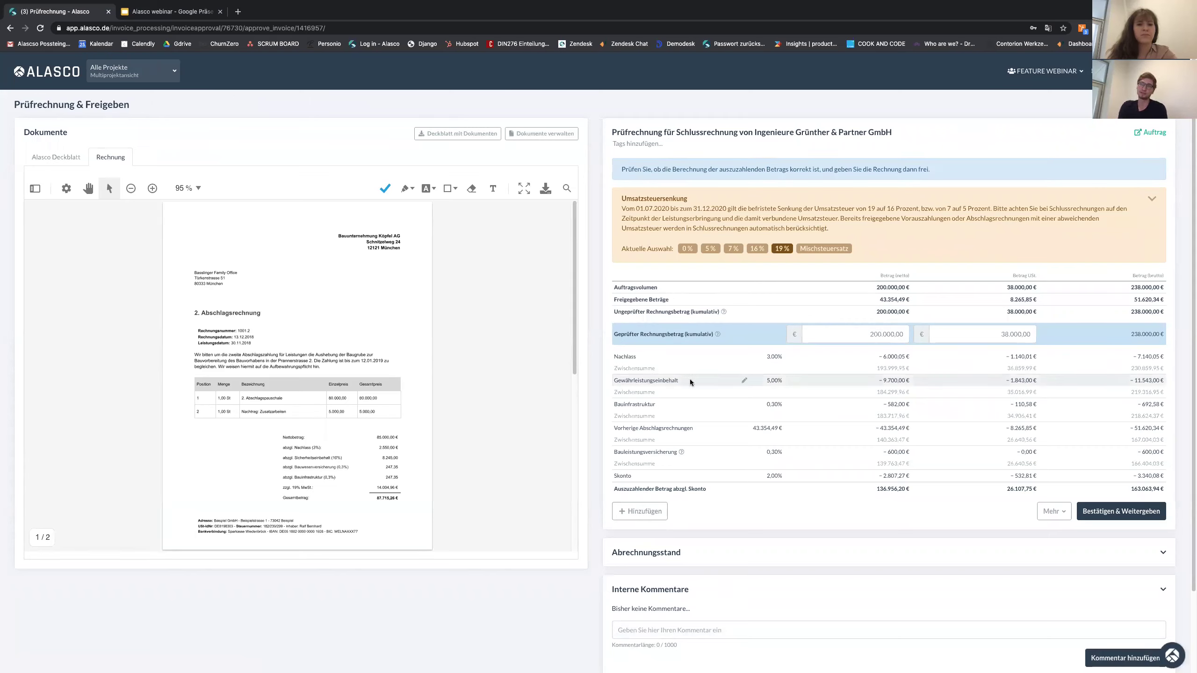
{"action": "double_click", "coordinate": [894, 381]}
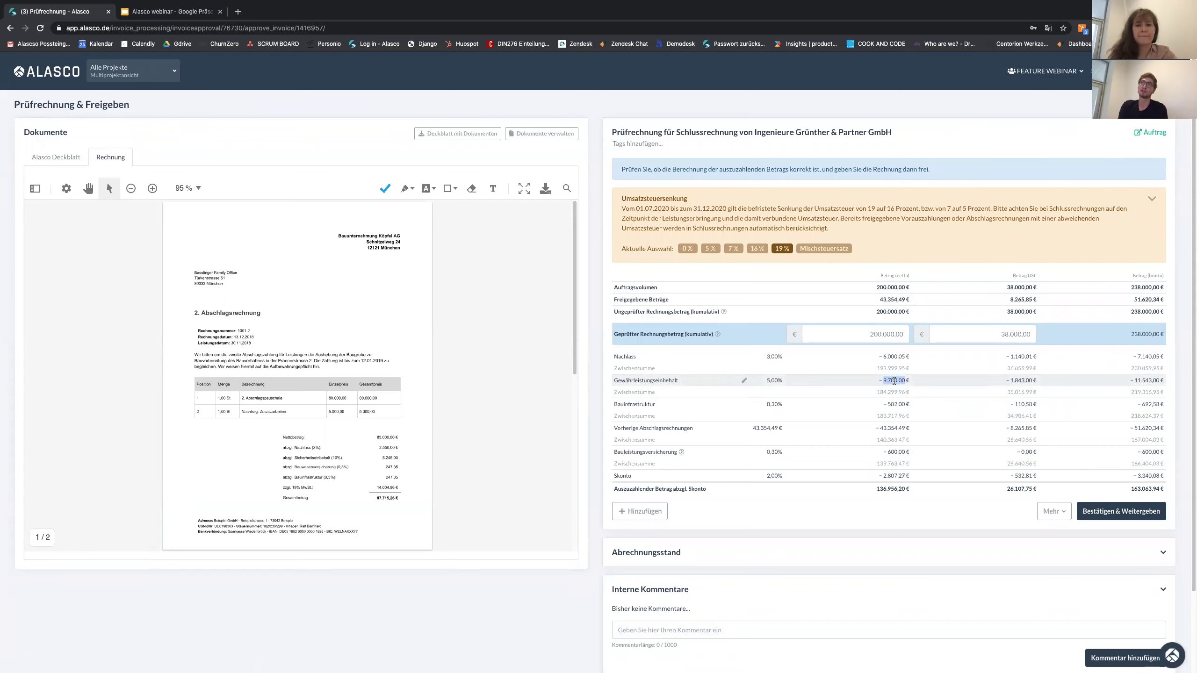
{"action": "left_click", "coordinate": [941, 381]}
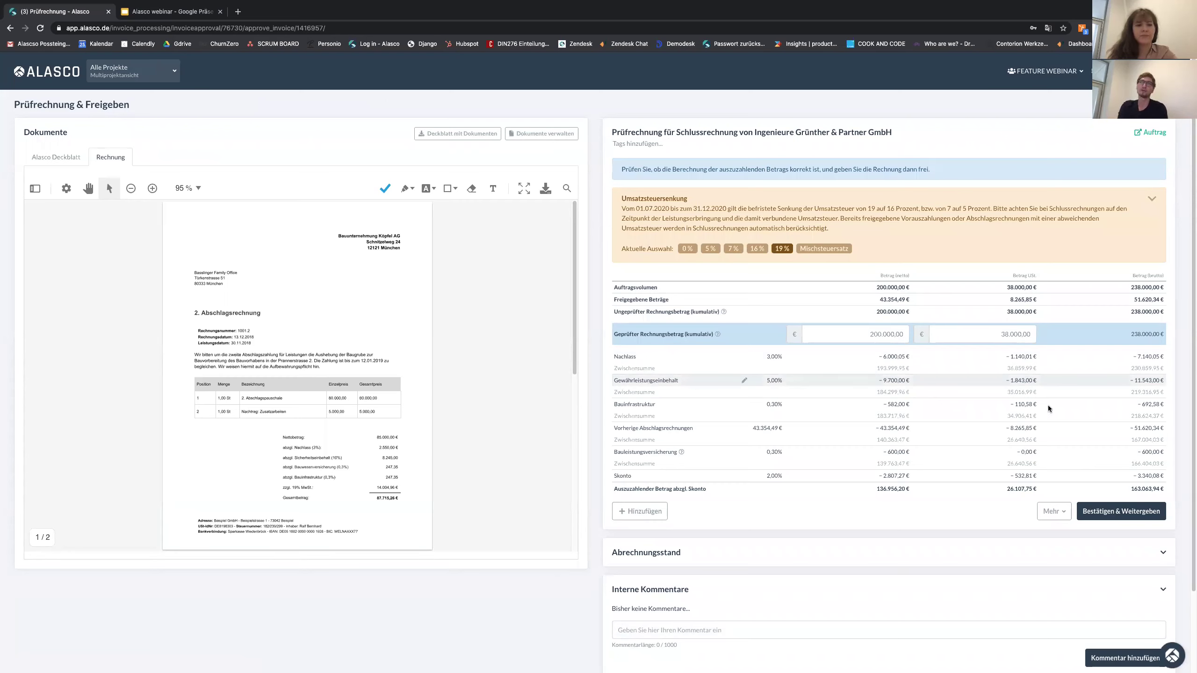
Approve the Schlussrechnung, and review the Einbehalte under Sicherheiten of the Neubau Corso Leopold contract "00 Elektro Rohmontage und Trassenzug".
{"action": "left_click", "coordinate": [1138, 515]}
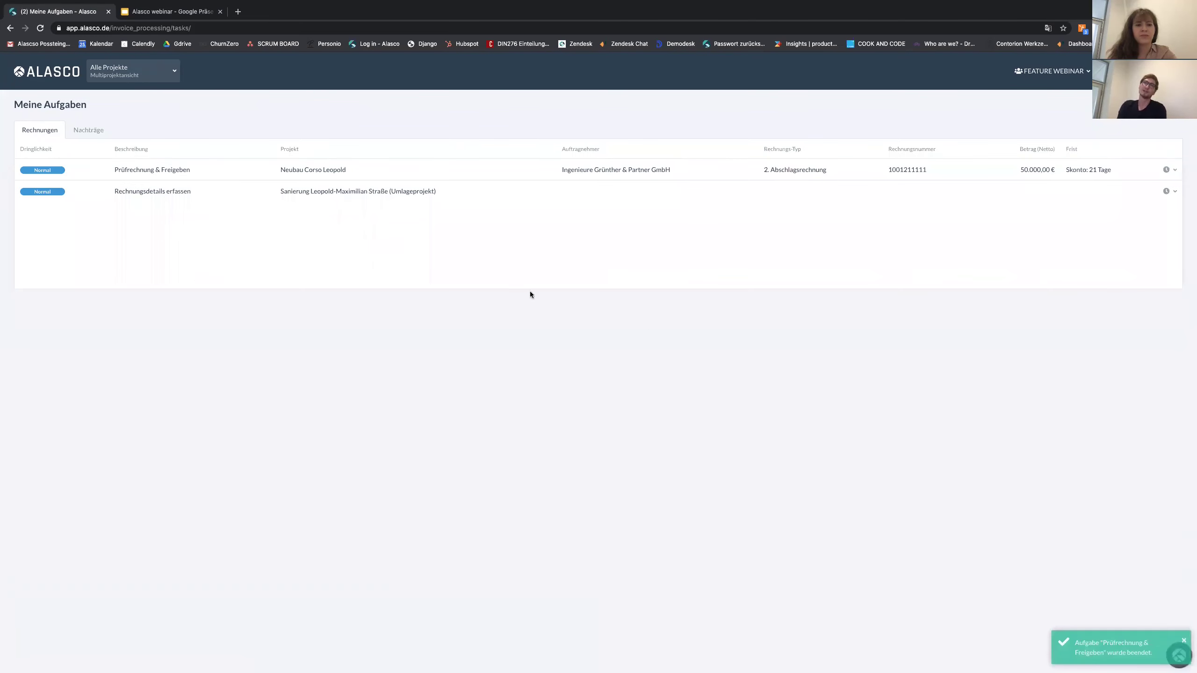
{"action": "left_click", "coordinate": [141, 70]}
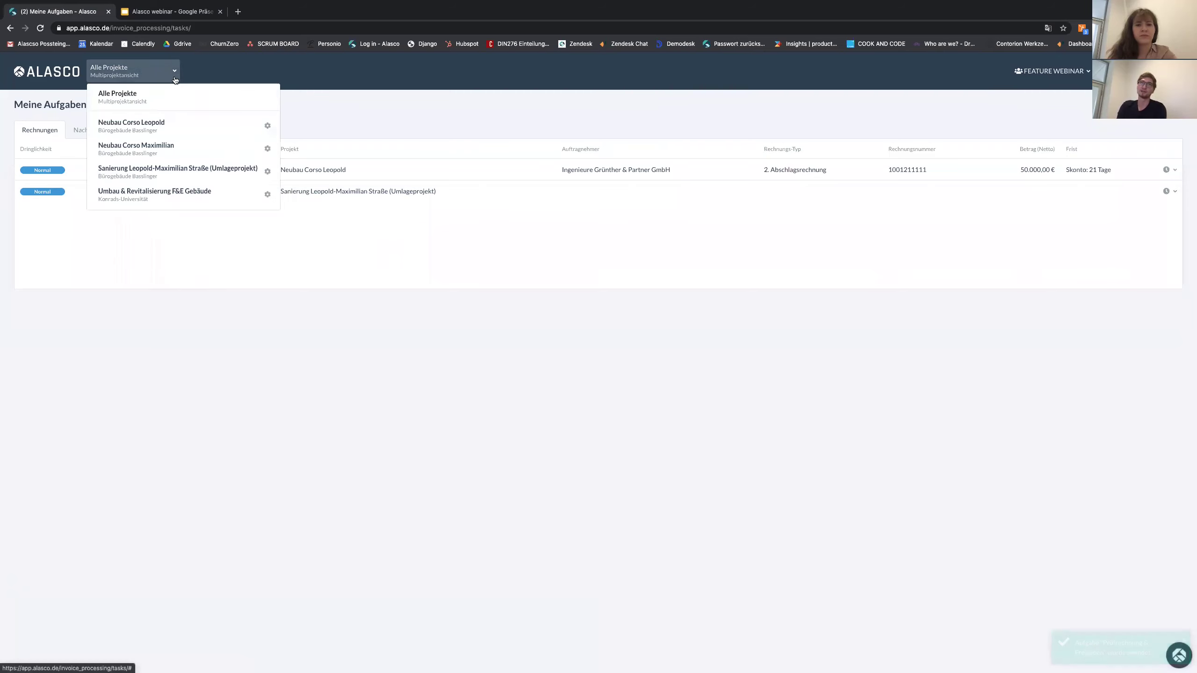
{"action": "left_click", "coordinate": [175, 122]}
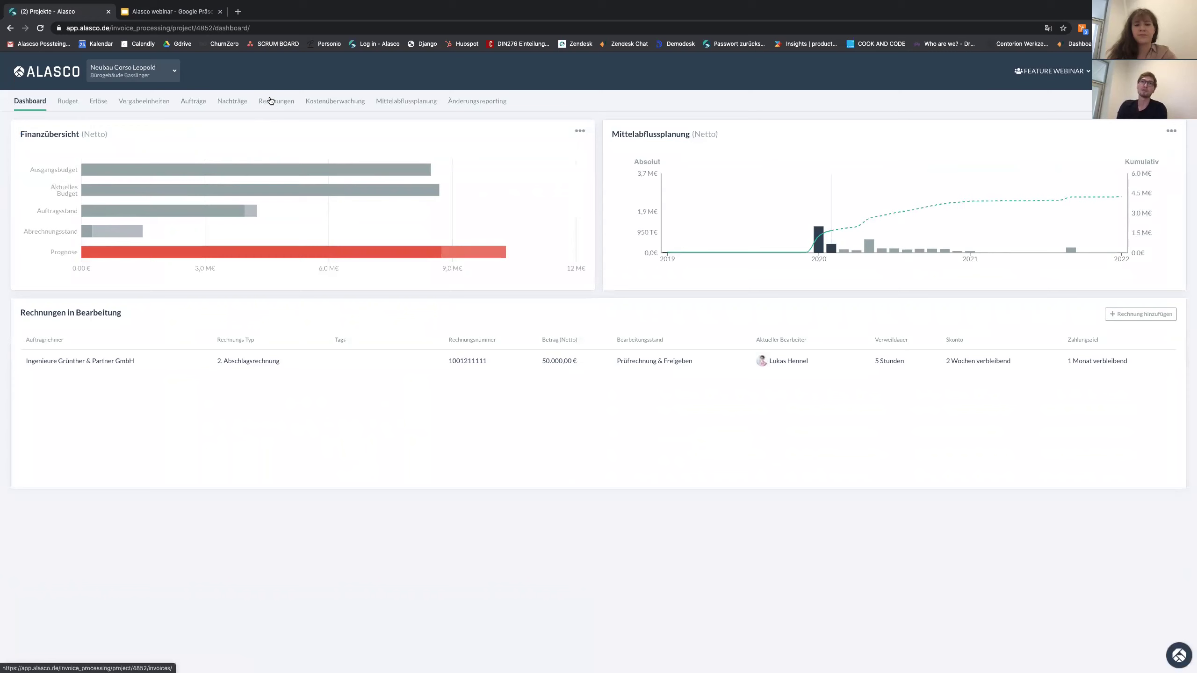
{"action": "left_click", "coordinate": [188, 103]}
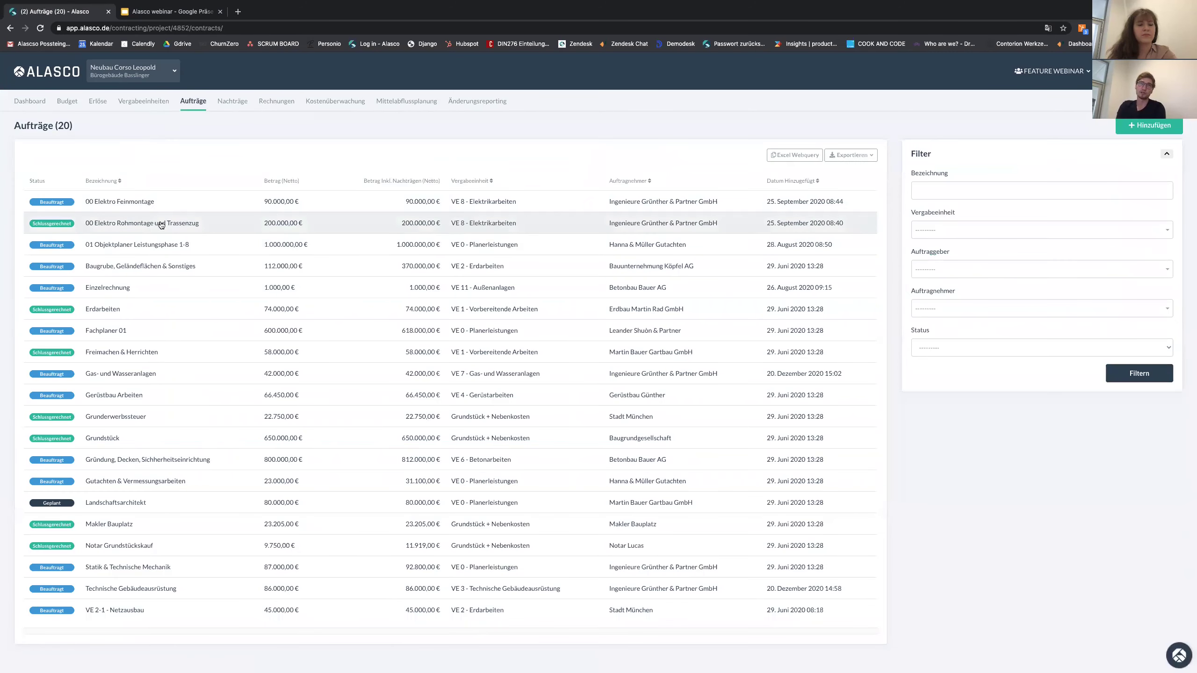
{"action": "left_click", "coordinate": [98, 232]}
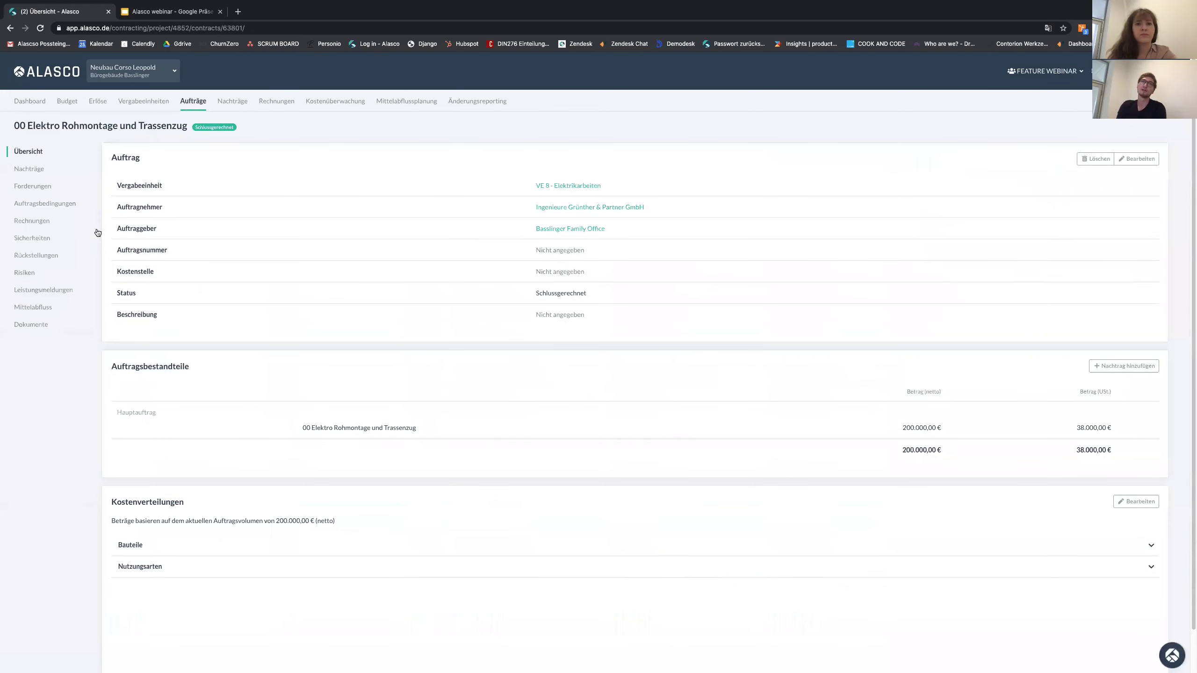
{"action": "left_click", "coordinate": [31, 239]}
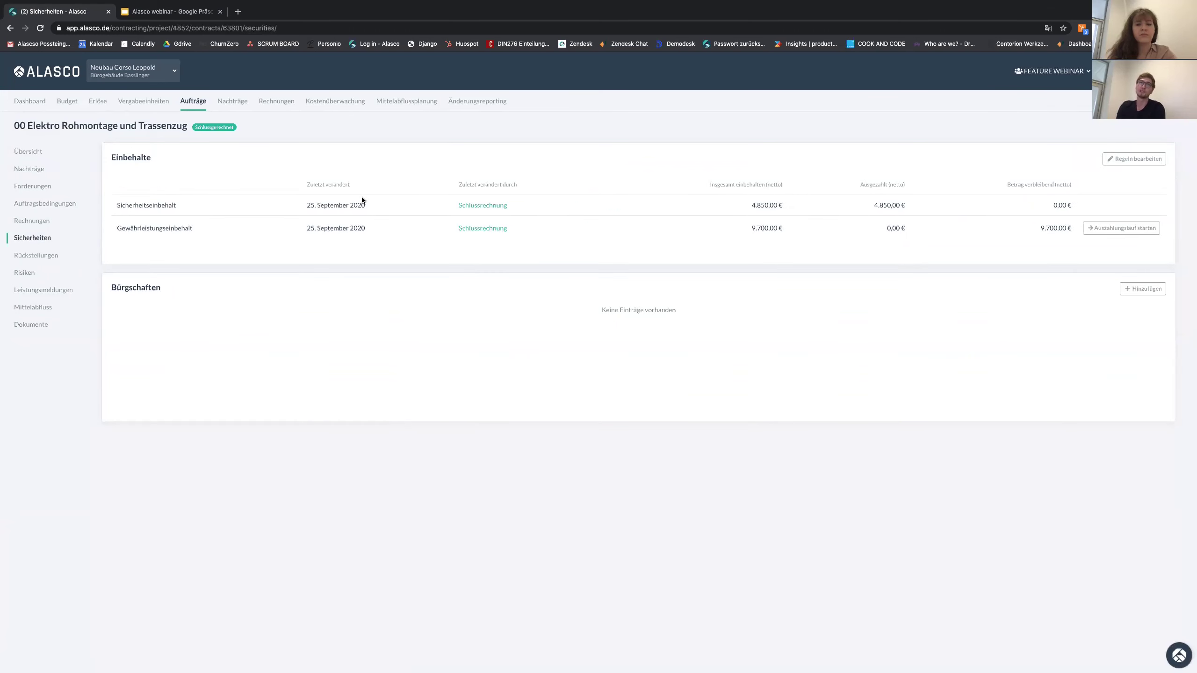
{"action": "double_click", "coordinate": [175, 203]}
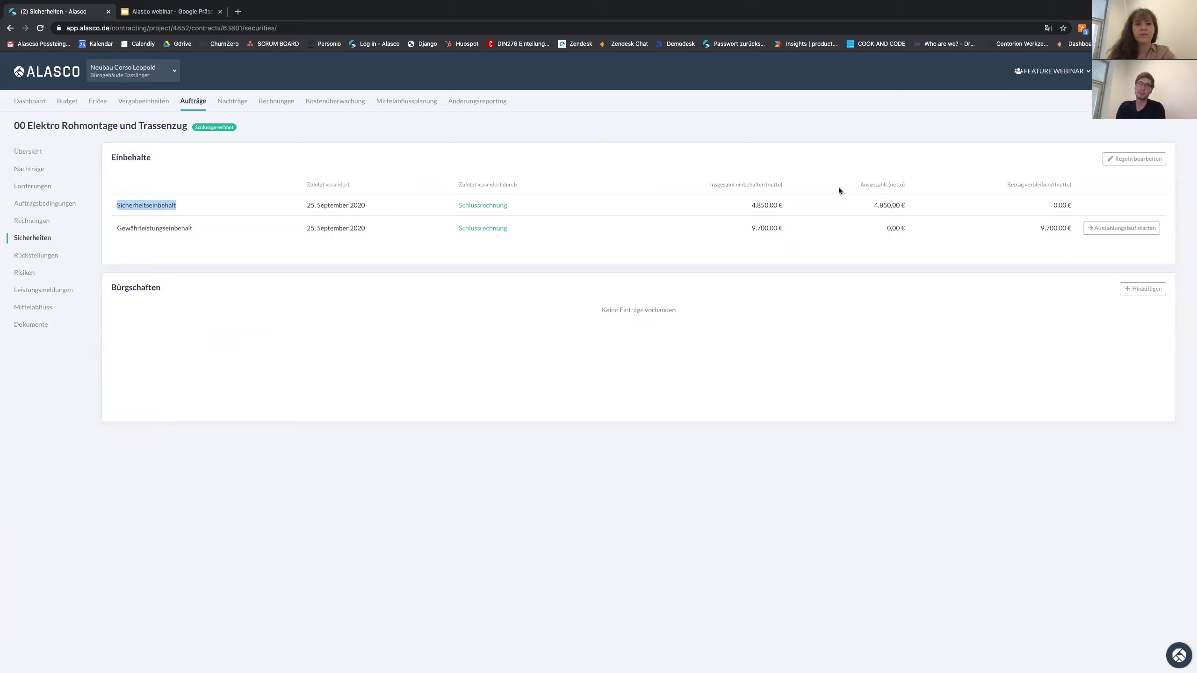
{"action": "left_click", "coordinate": [559, 222]}
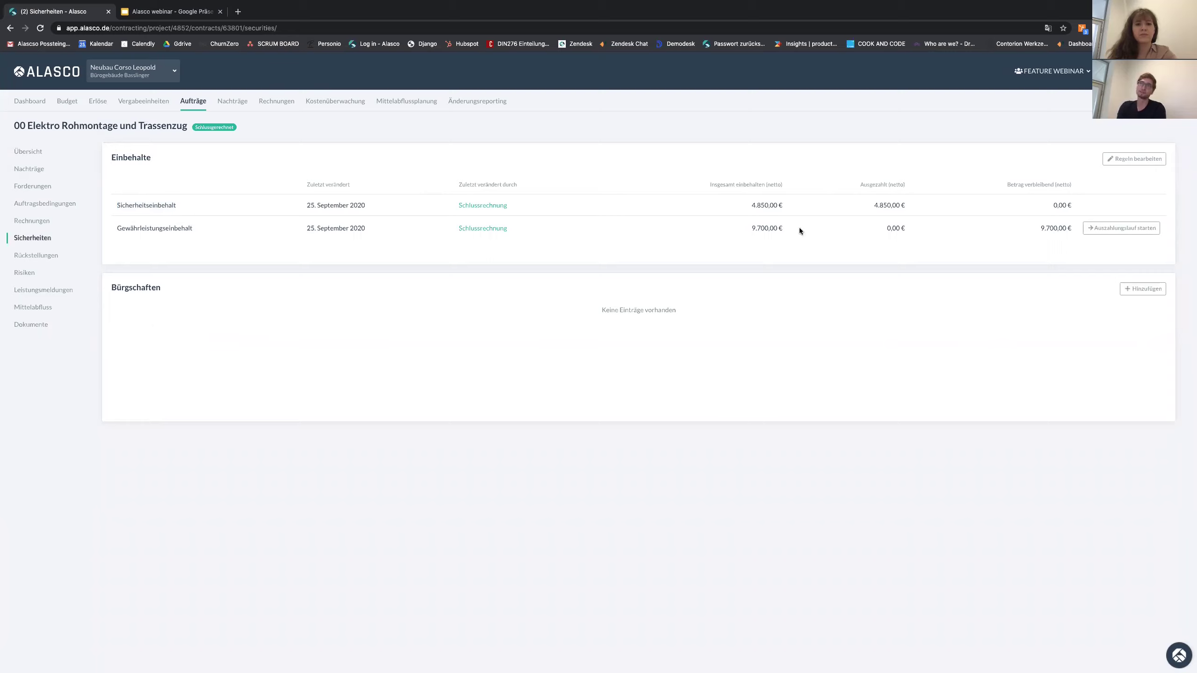
{"action": "left_click_drag", "start_coordinate": [781, 228], "coordinate": [755, 229]}
Request payout of the Gewährleistungseinbehalt and upload the Gewährleistungsbürgschaft PDF as a new guarantee.
{"action": "left_click", "coordinate": [1112, 229]}
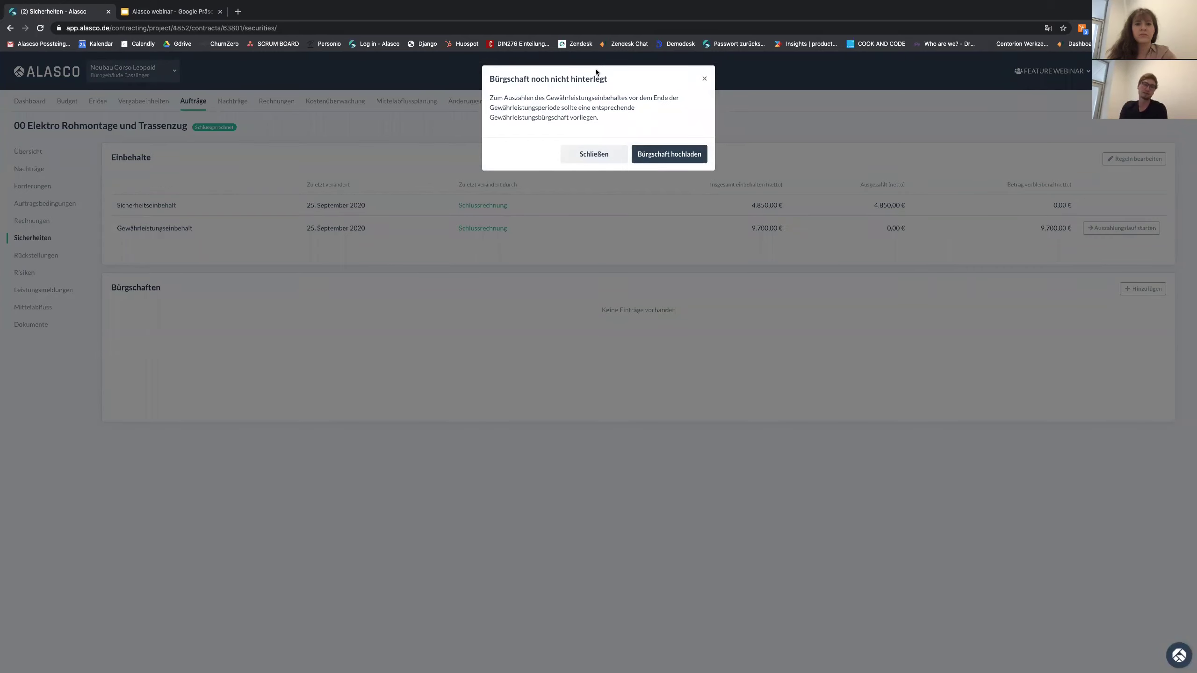
{"action": "left_click", "coordinate": [660, 153]}
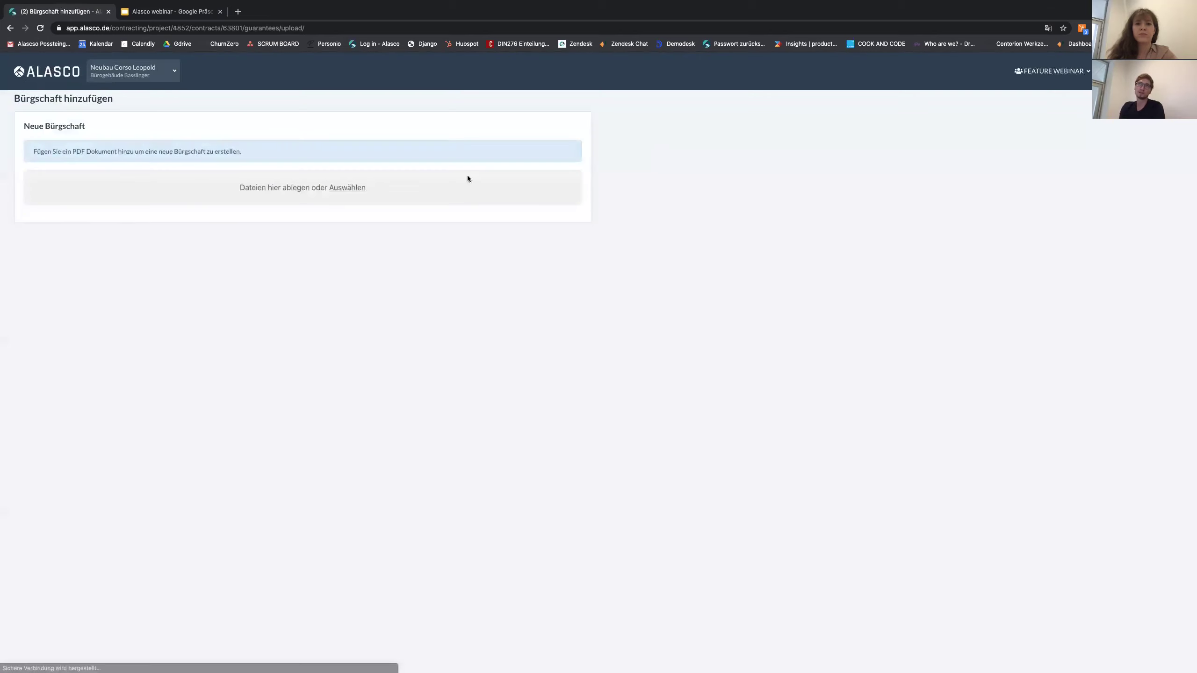
{"action": "left_click", "coordinate": [349, 190]}
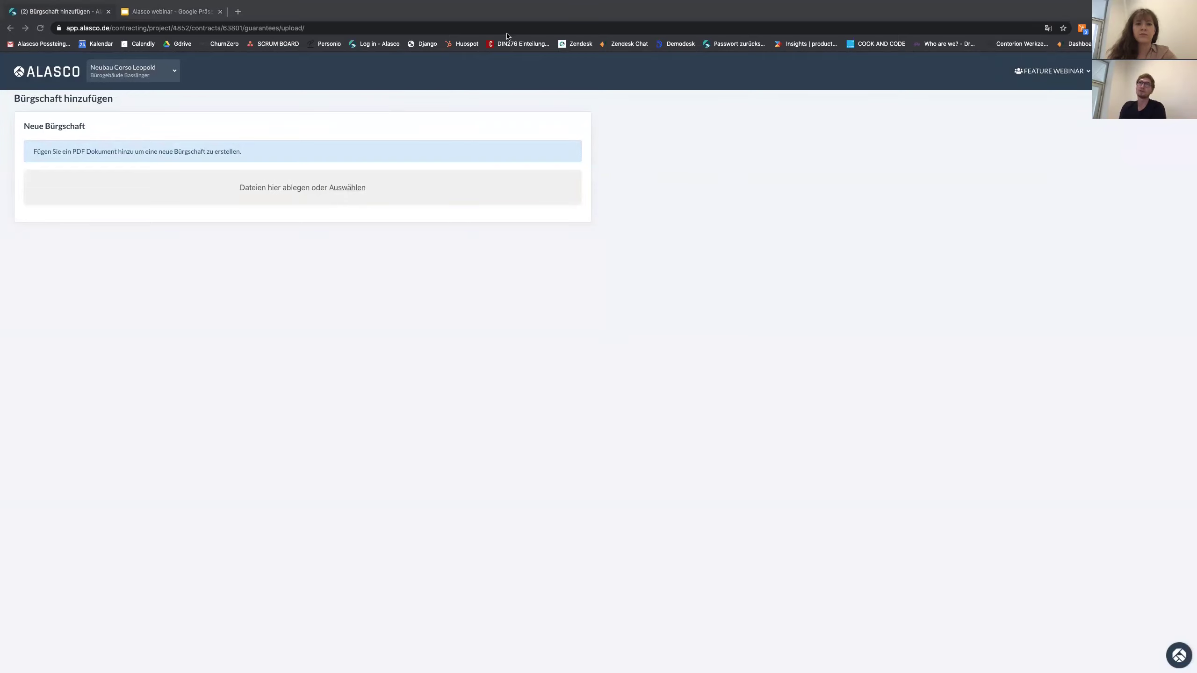
{"action": "key", "text": "Return"}
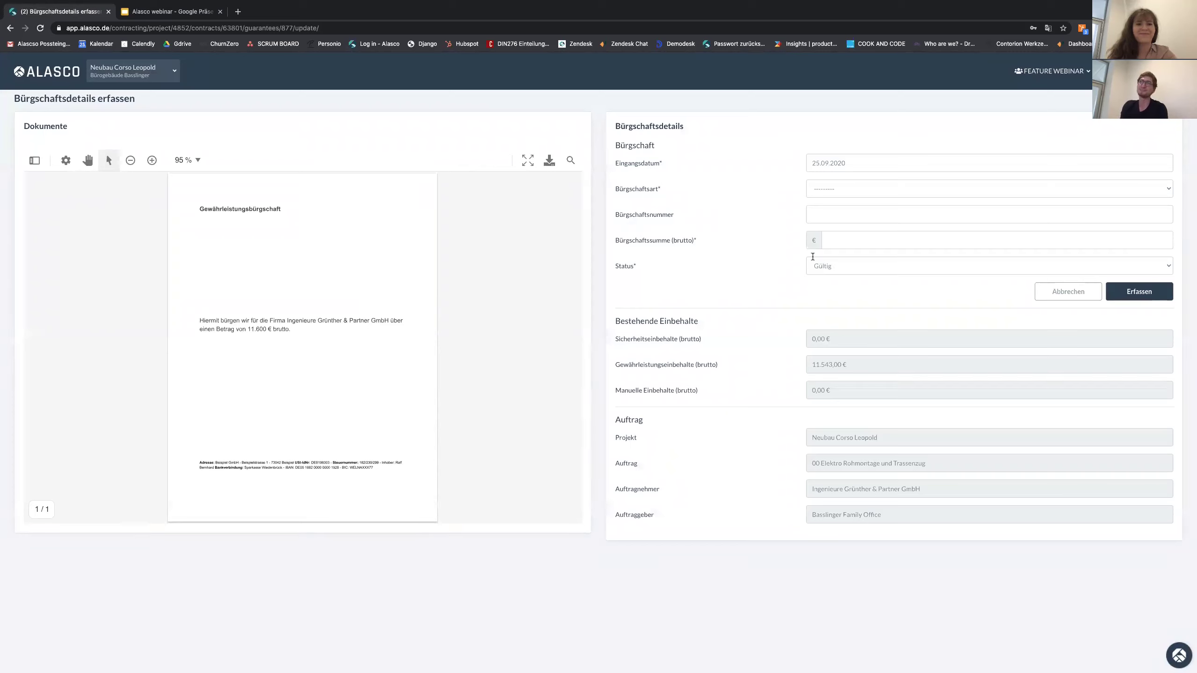
Record the guarantee as Gewährleistungsbürgschaft number 001 with a gross sum of 11.600 € and status Gültig, comparing it with the existing Gewährleistungseinbehalt.
{"action": "left_click", "coordinate": [855, 188]}
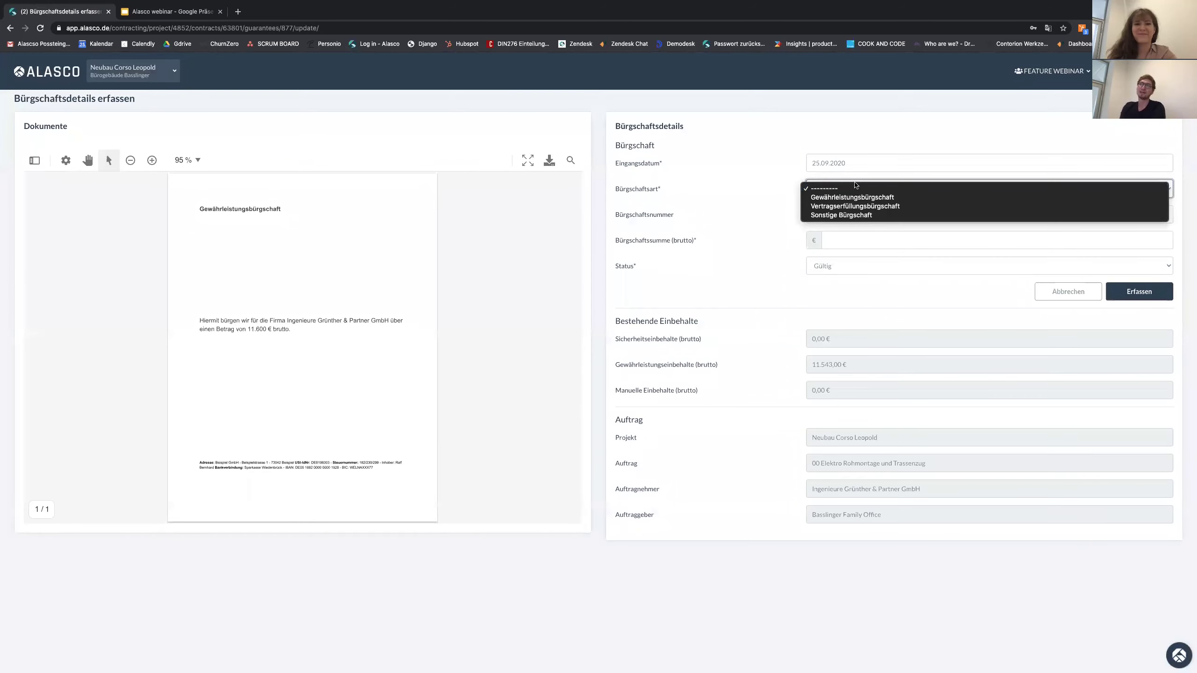
{"action": "left_click", "coordinate": [823, 198]}
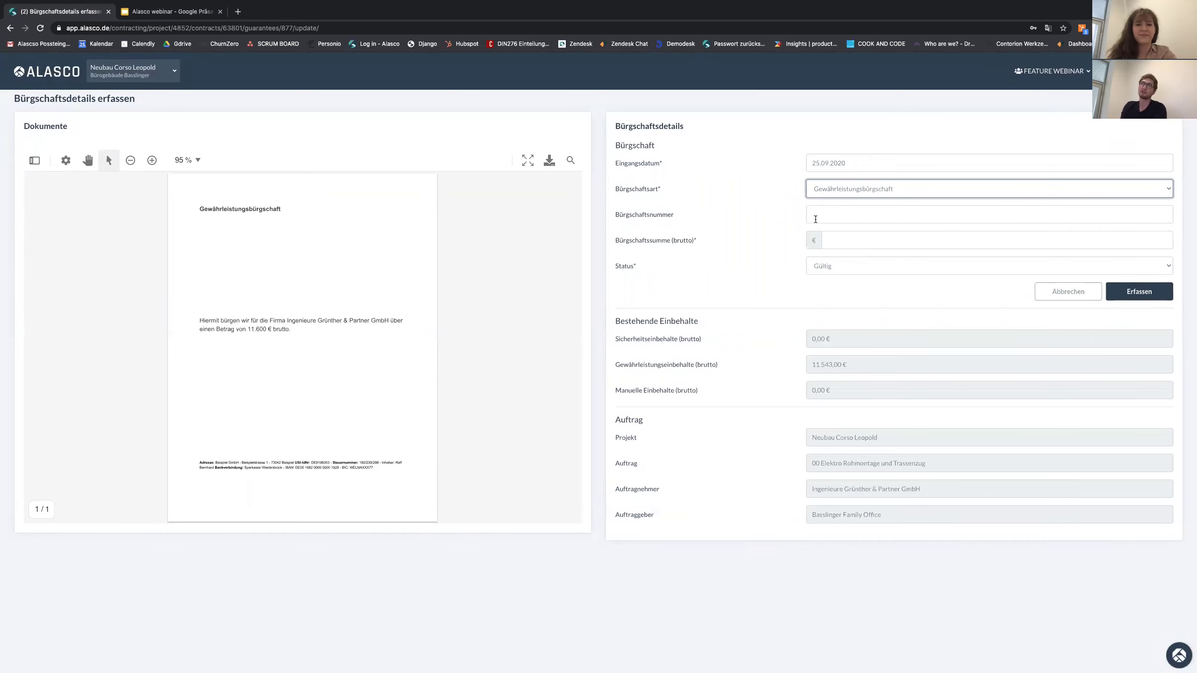
{"action": "left_click", "coordinate": [820, 213]}
{"action": "type", "text": "001"}
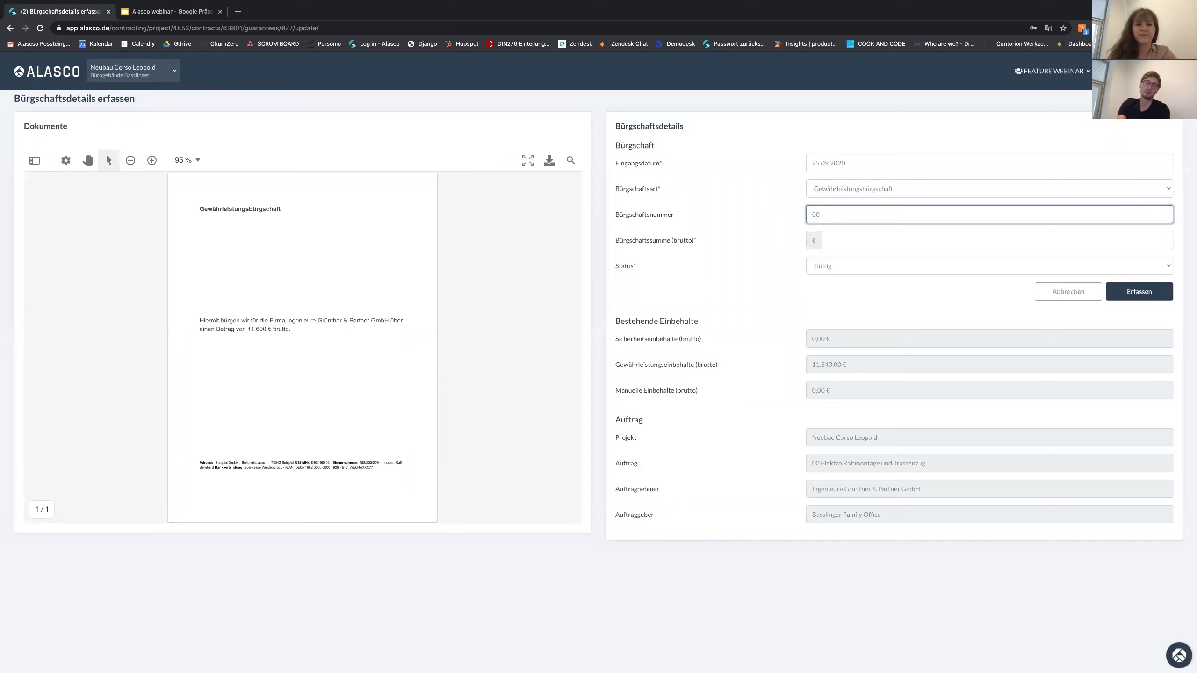
{"action": "left_click", "coordinate": [841, 244]}
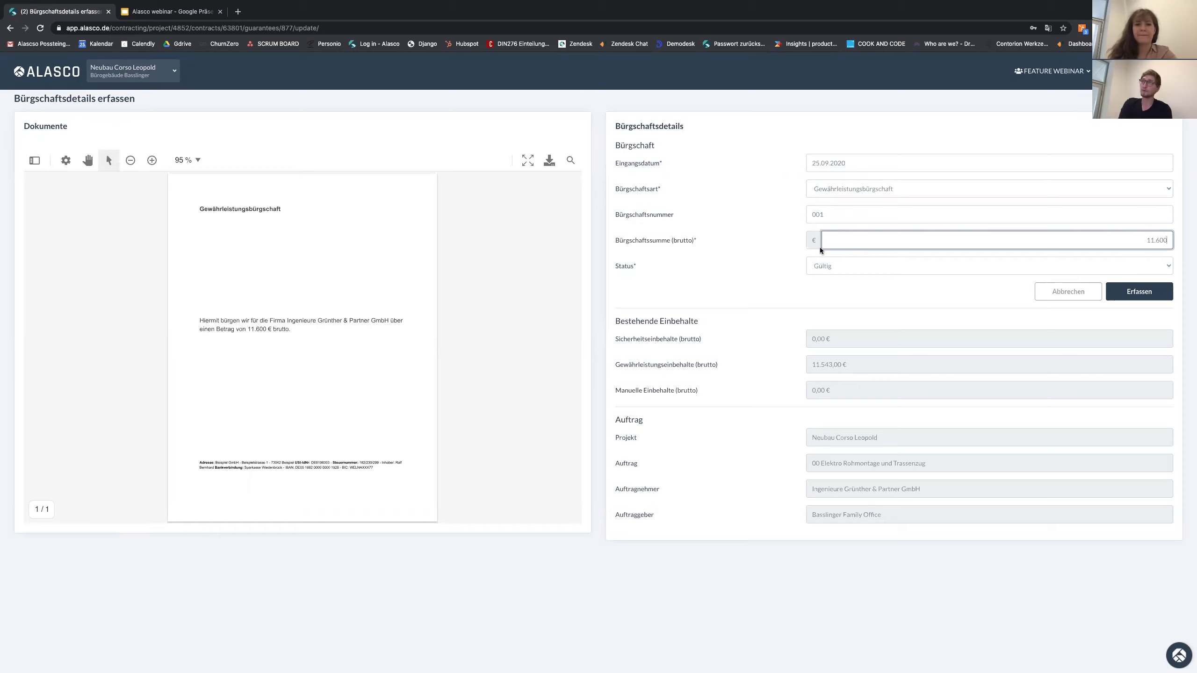
{"action": "left_click", "coordinate": [823, 266]}
{"action": "left_click", "coordinate": [823, 265]}
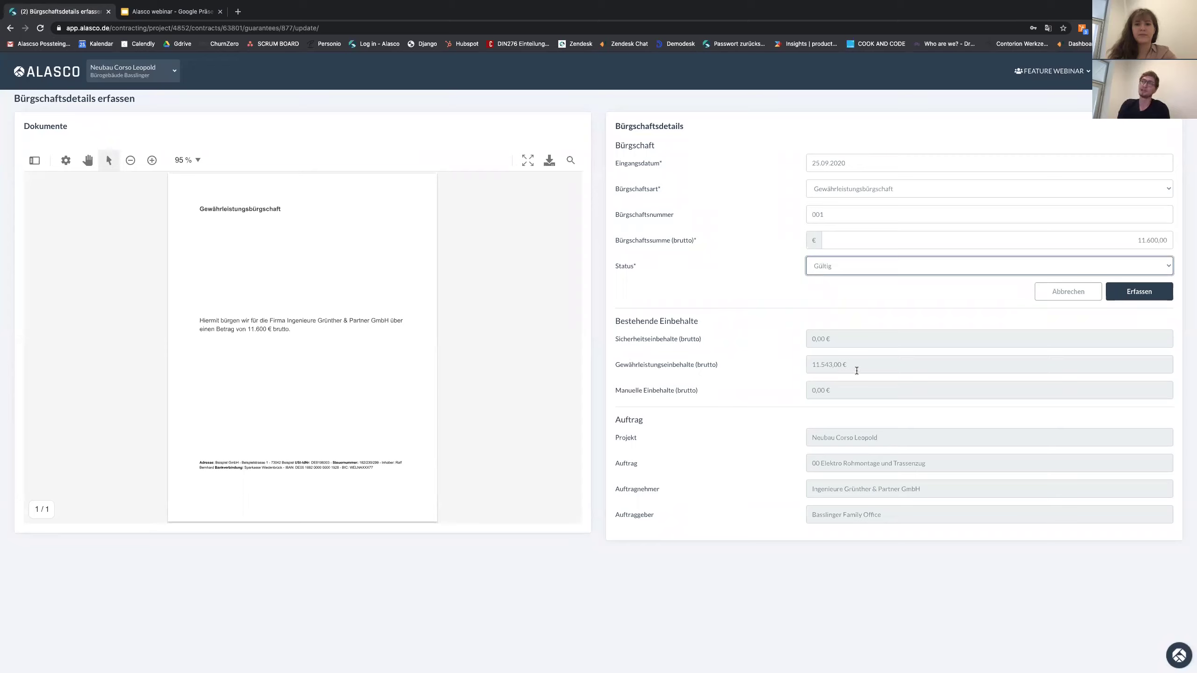
{"action": "left_click_drag", "start_coordinate": [856, 370], "coordinate": [803, 367]}
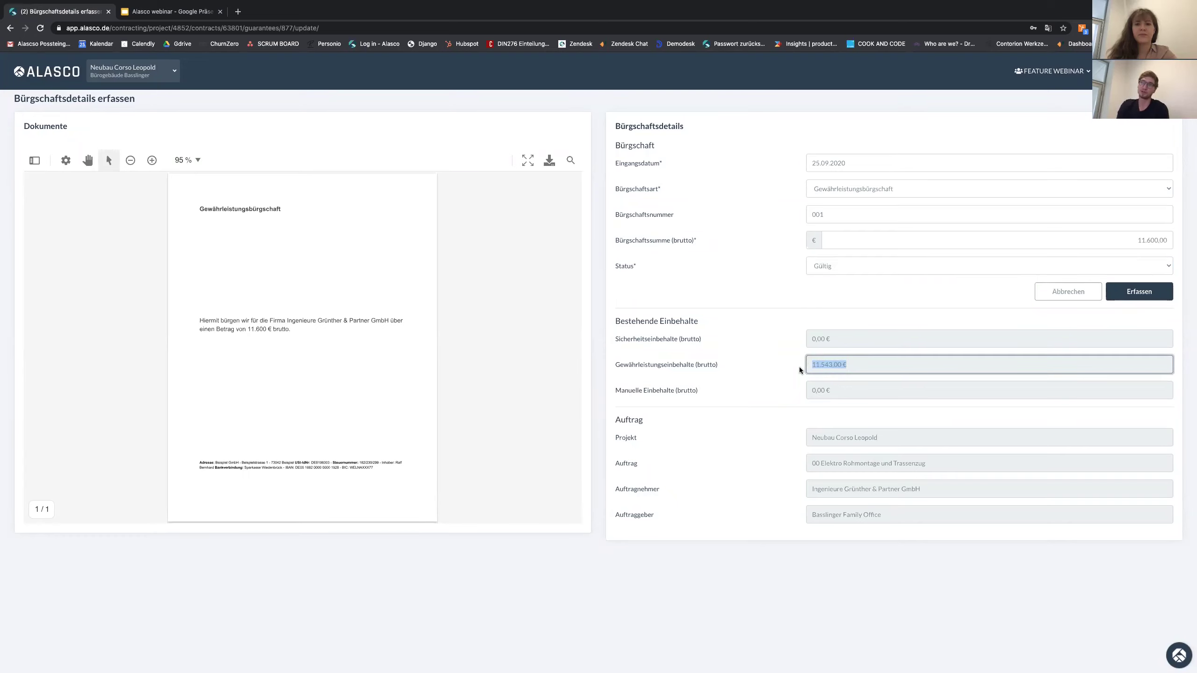
{"action": "left_click", "coordinate": [917, 327]}
{"action": "left_click", "coordinate": [1168, 288]}
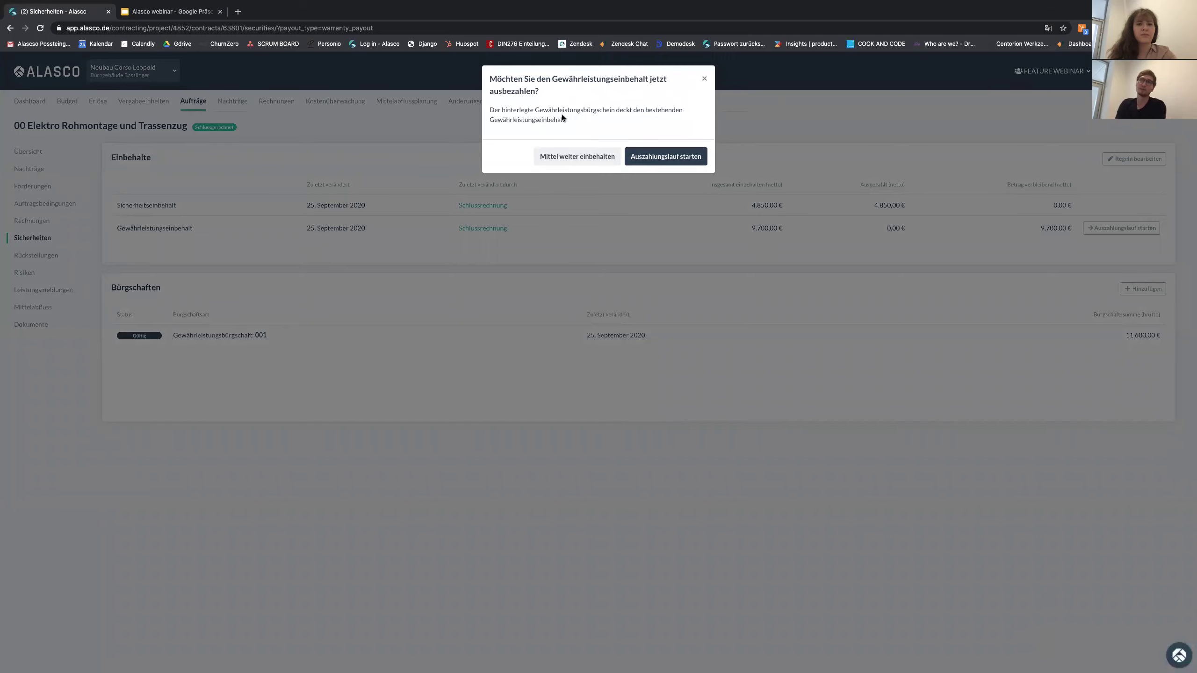
Start the payout run for the Gewährleistungseinbehalt, check the Auszahlung Einbehalt amount, and approve it.
{"action": "left_click", "coordinate": [688, 159]}
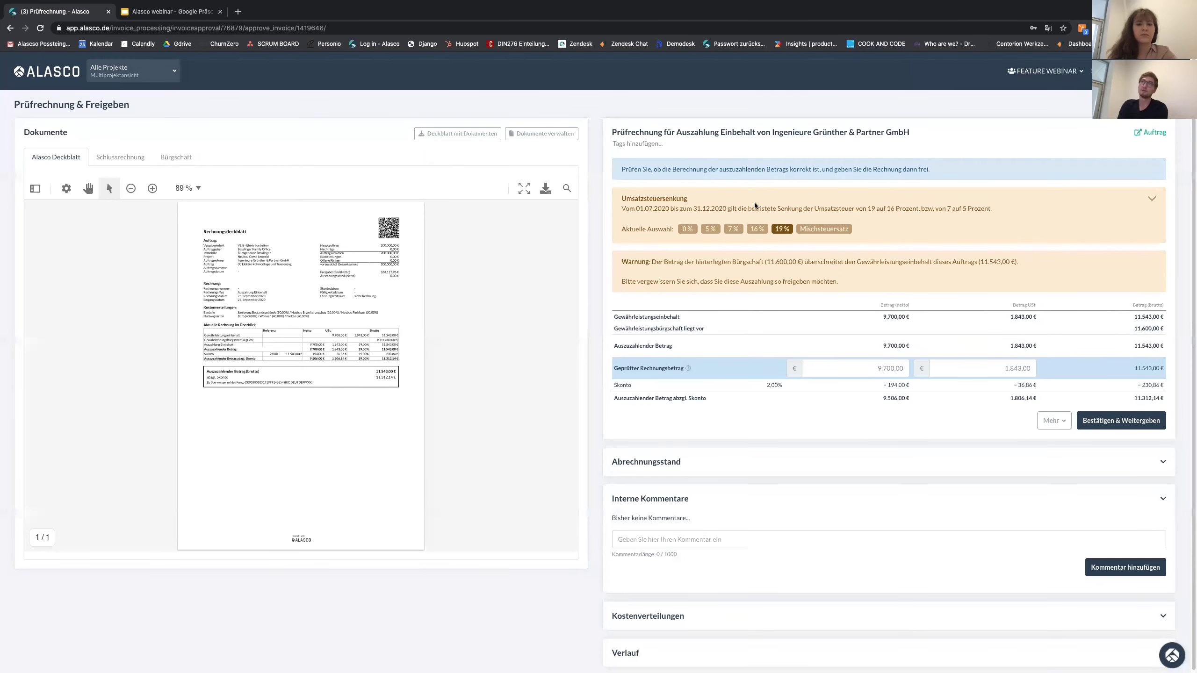
{"action": "left_click", "coordinate": [1151, 200]}
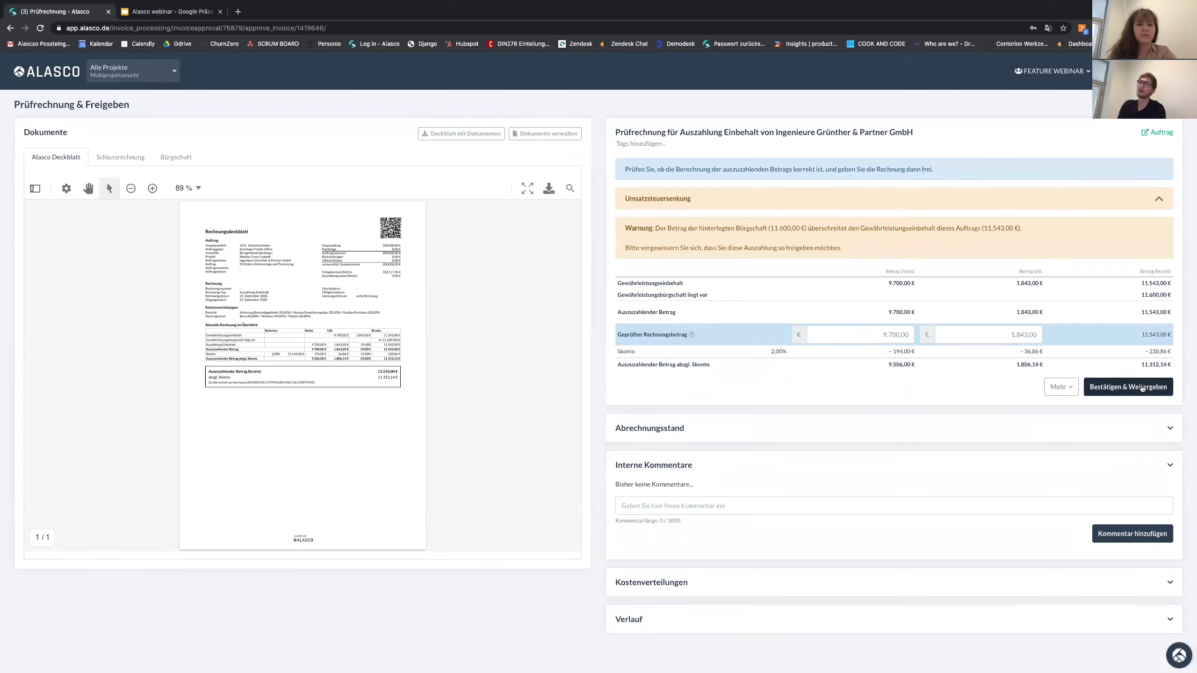
{"action": "double_click", "coordinate": [891, 335]}
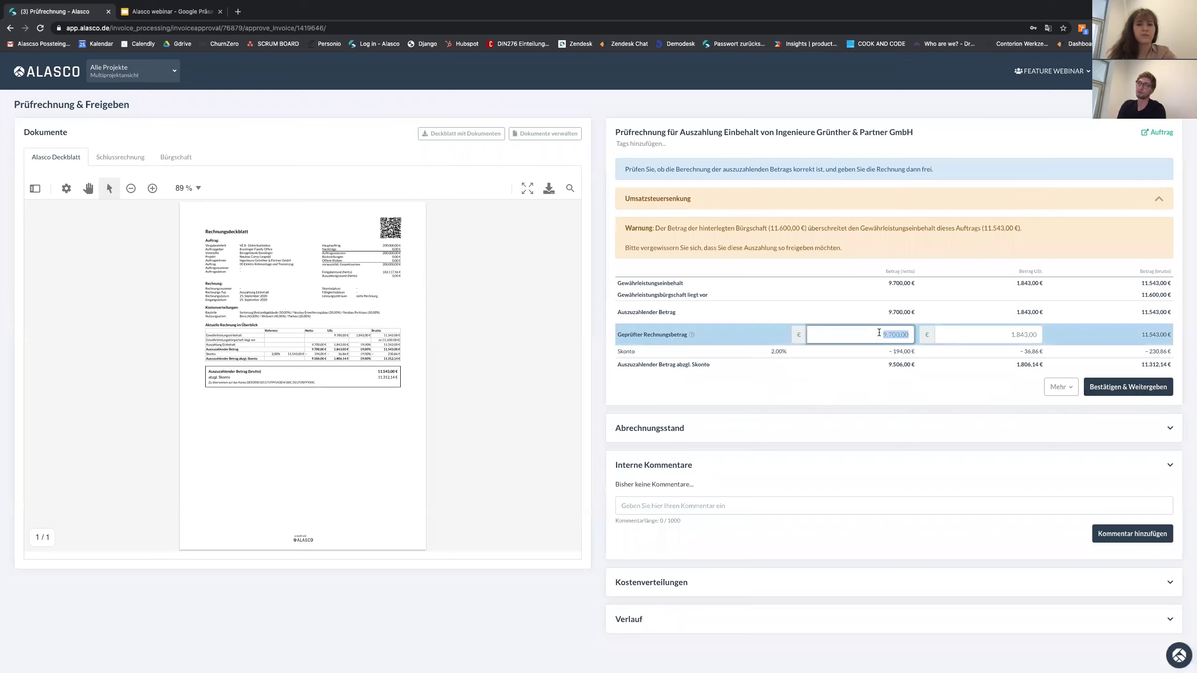
{"action": "left_click", "coordinate": [1129, 387]}
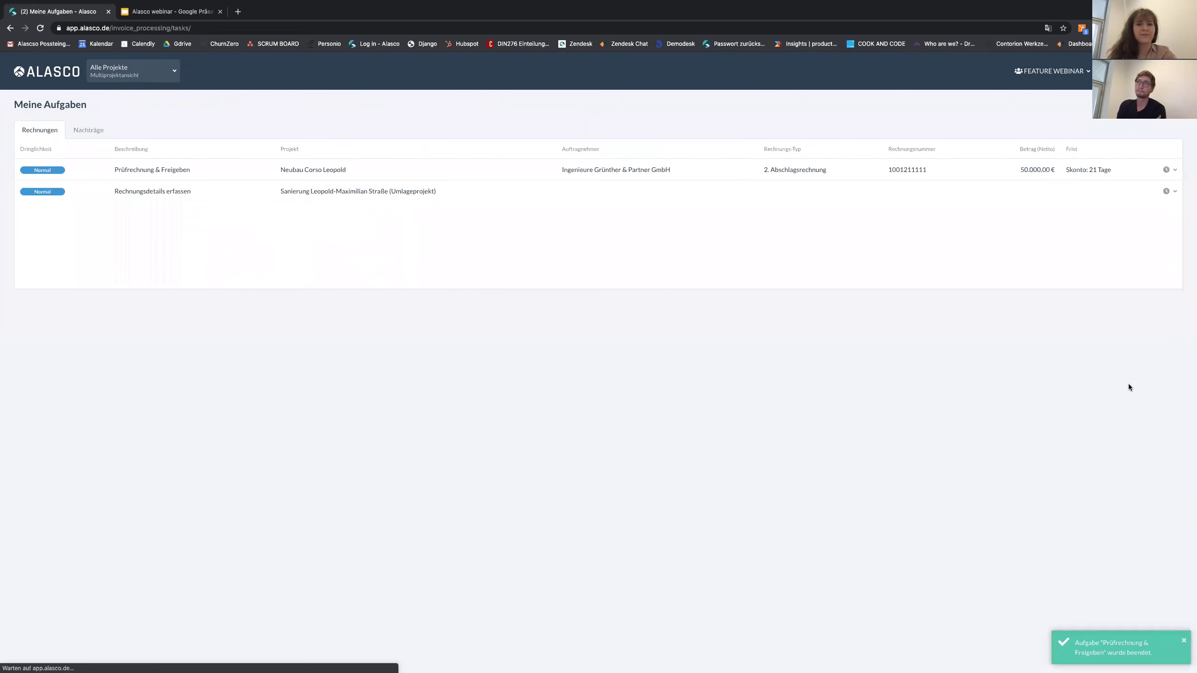
Return to the "00 Elektro Rohmontage und Trassenzug" contract and check the paid-out Einbehalte and the guarantee's status under Sicherheiten.
{"action": "left_click", "coordinate": [134, 71]}
{"action": "left_click", "coordinate": [142, 126]}
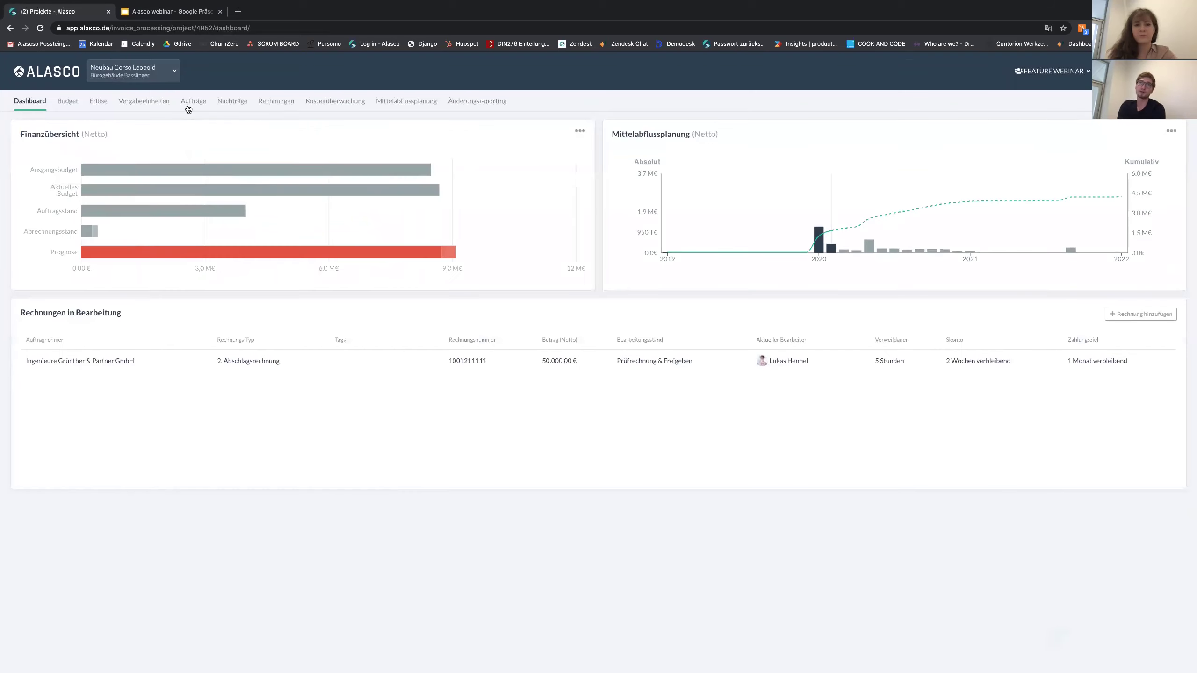
{"action": "left_click", "coordinate": [188, 105]}
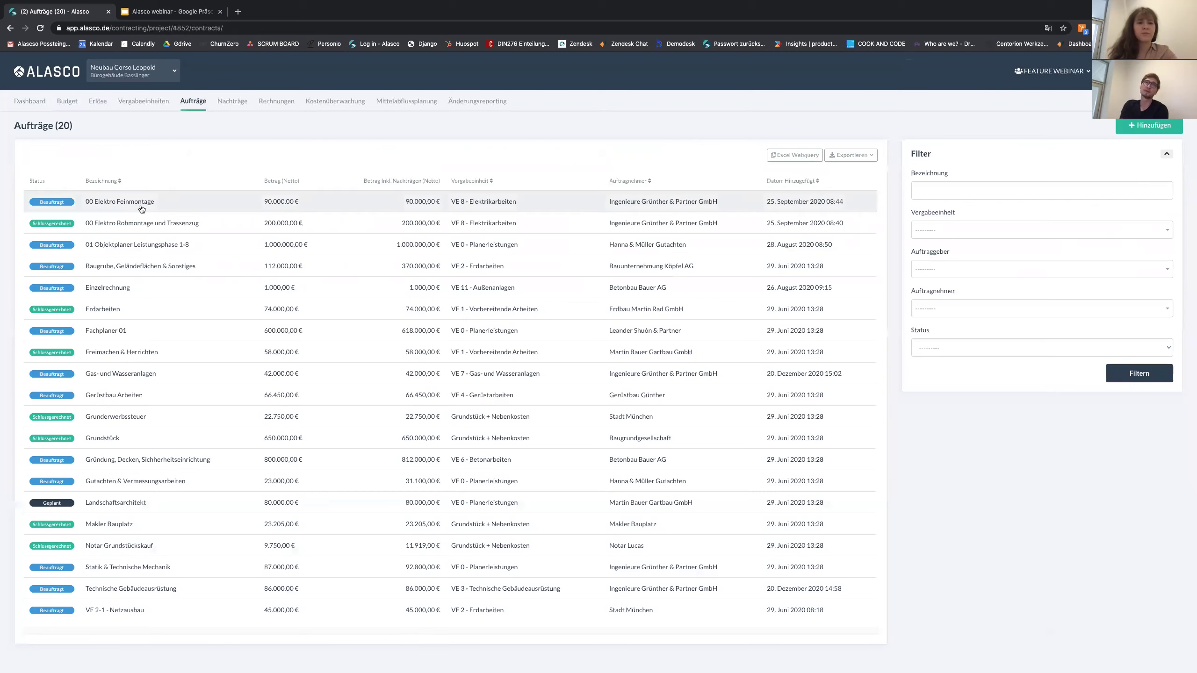
{"action": "left_click", "coordinate": [120, 227]}
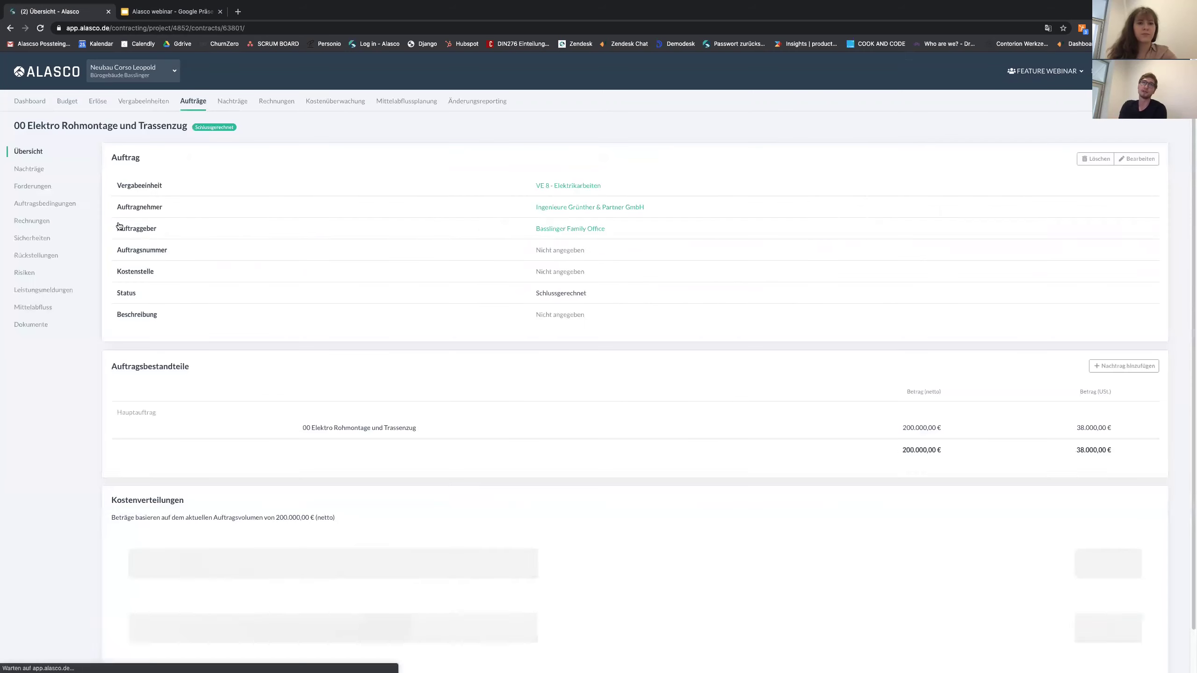
{"action": "left_click", "coordinate": [33, 240]}
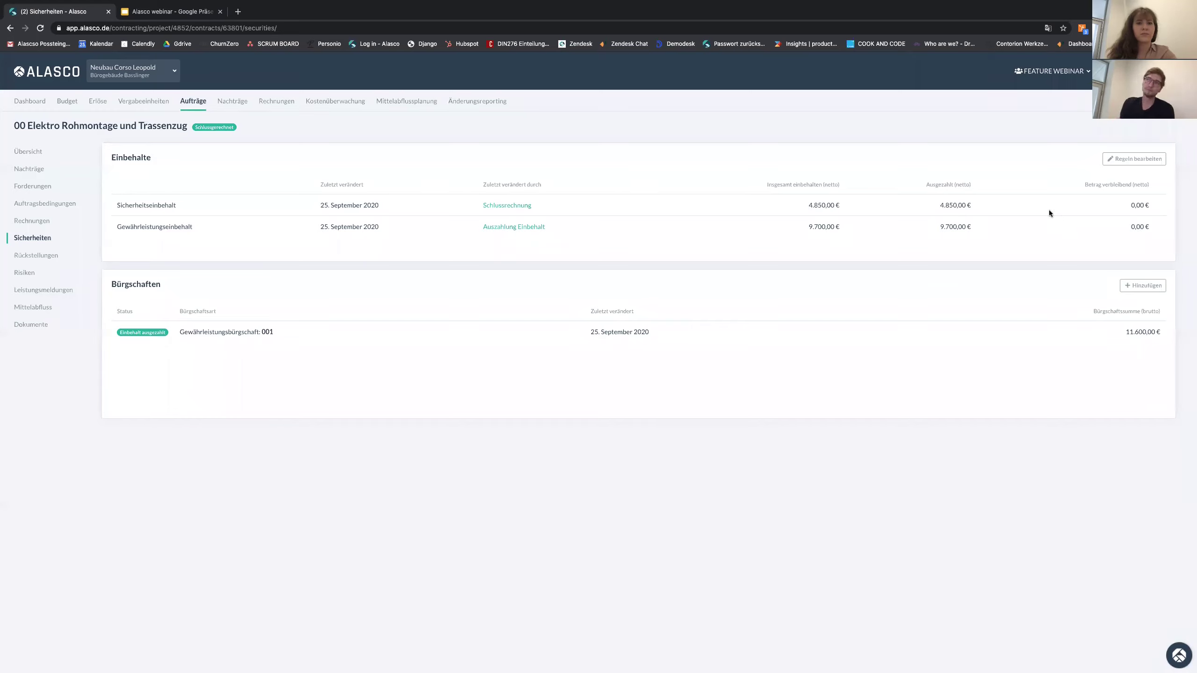
Open the Neubau Corso Leopold contract "00 Elektro Feinmontage" and review its Rechnungen and the Einbehalte under Sicherheiten.
{"action": "left_click", "coordinate": [156, 72]}
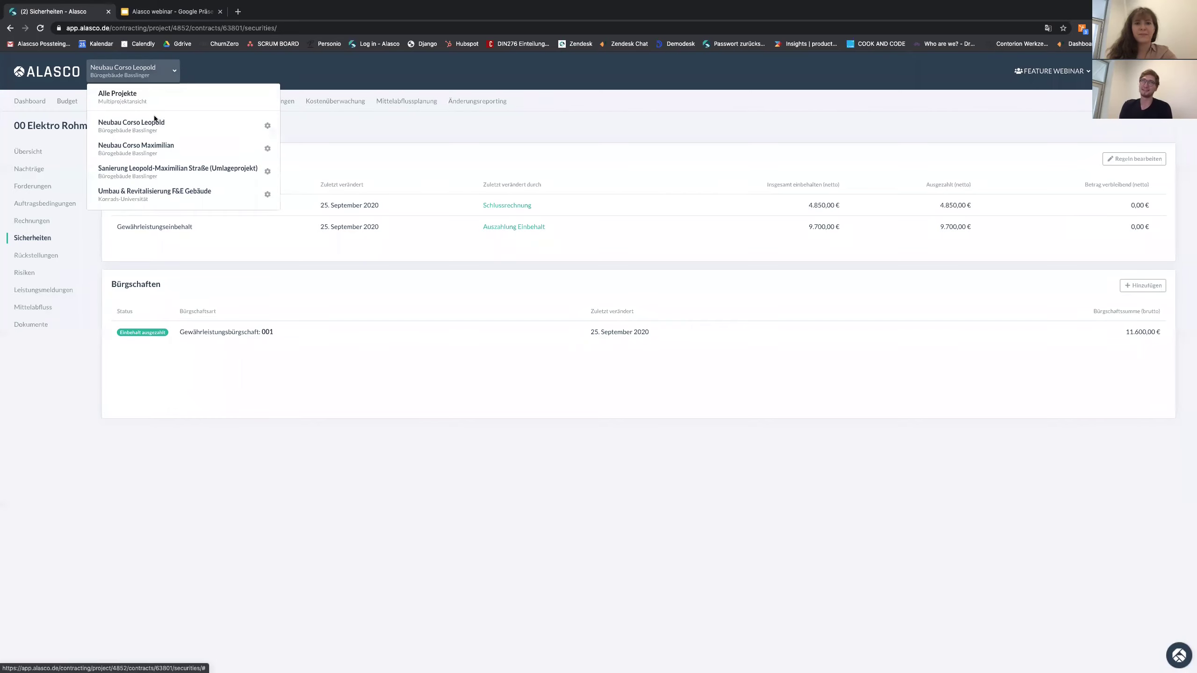
{"action": "left_click", "coordinate": [160, 126]}
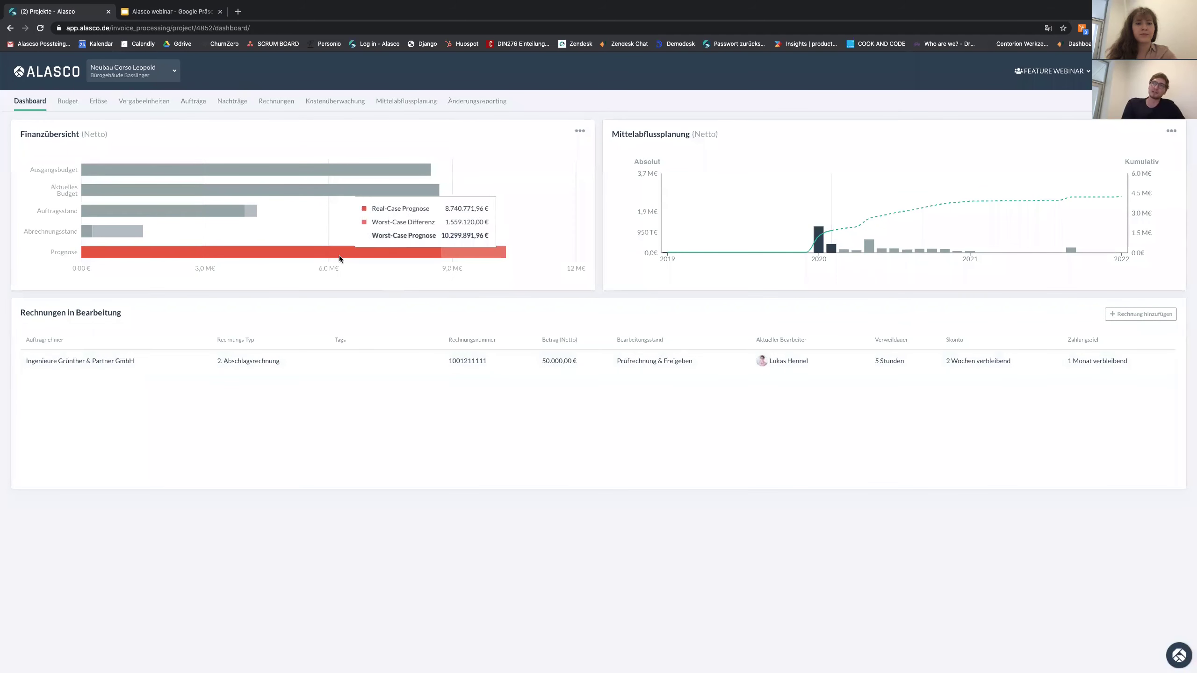
{"action": "left_click", "coordinate": [192, 104]}
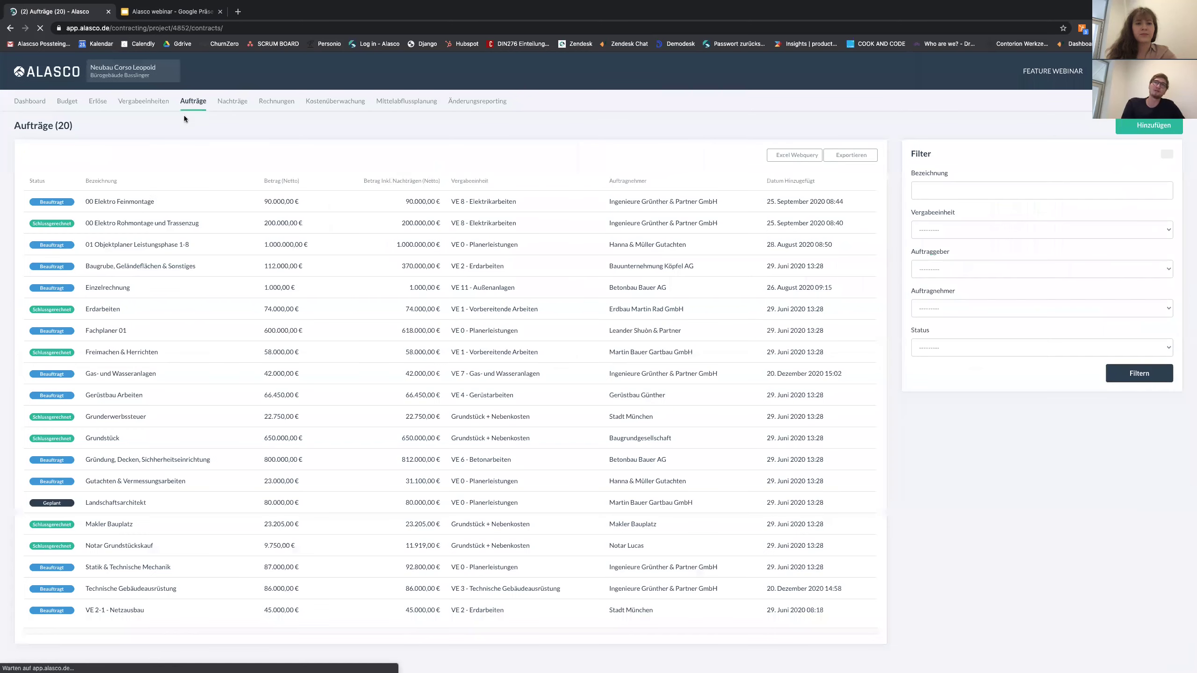
{"action": "left_click", "coordinate": [144, 210]}
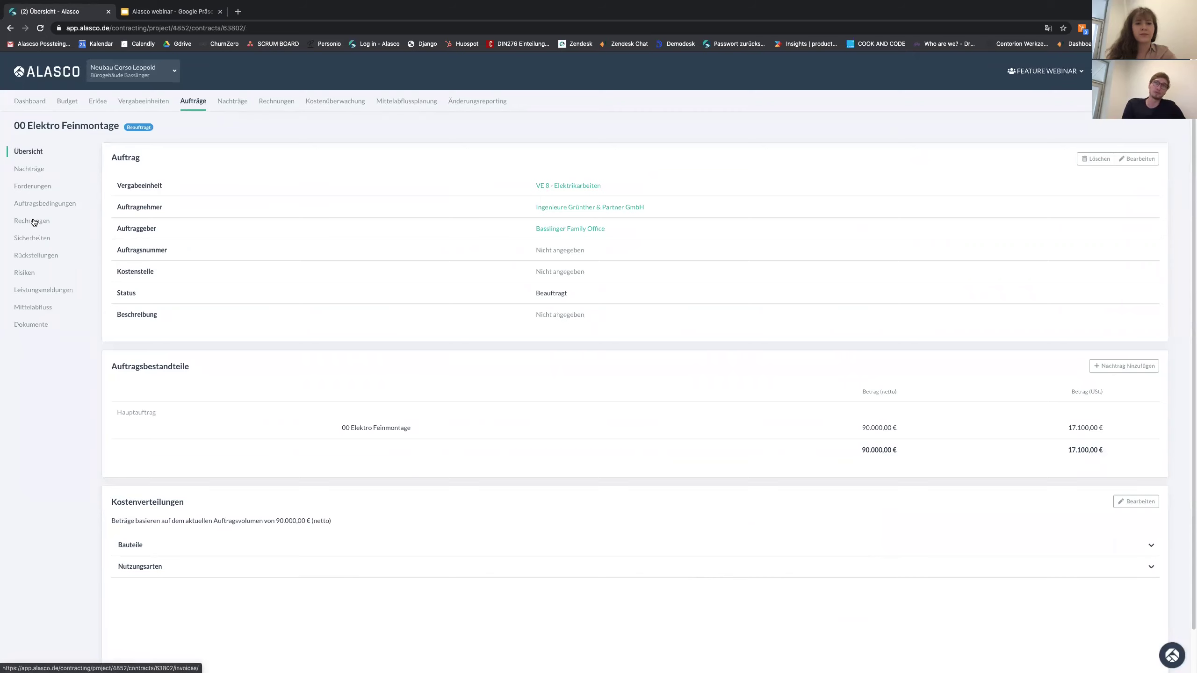
{"action": "left_click", "coordinate": [33, 221]}
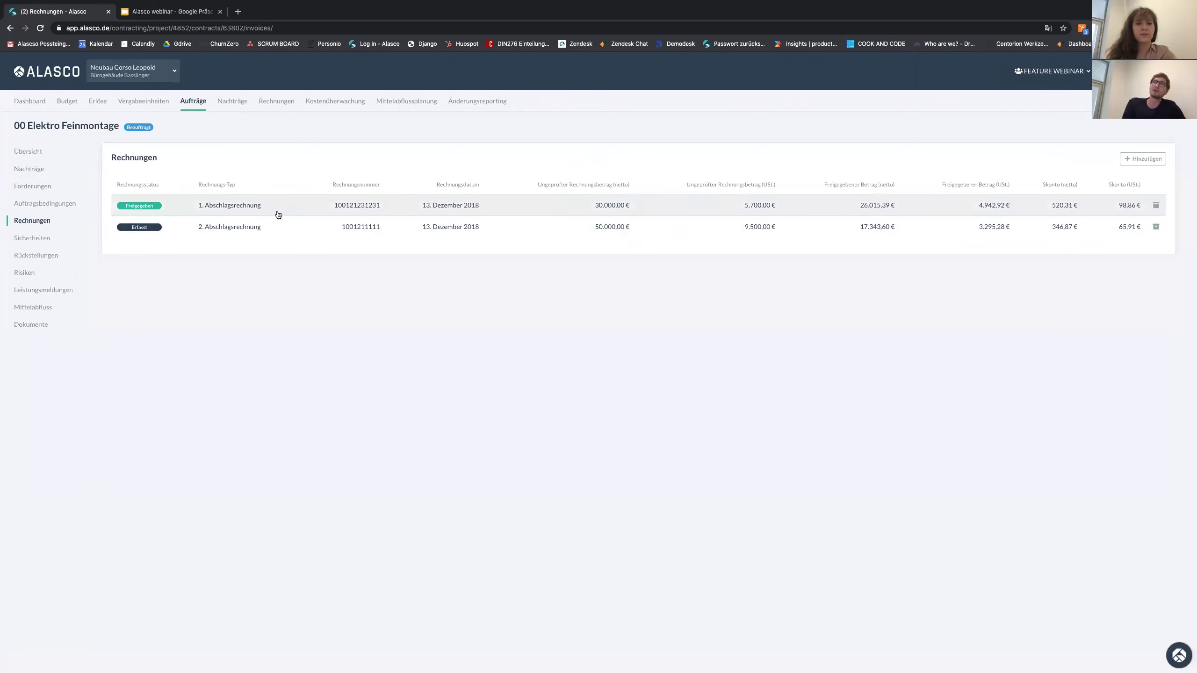
{"action": "left_click", "coordinate": [36, 243]}
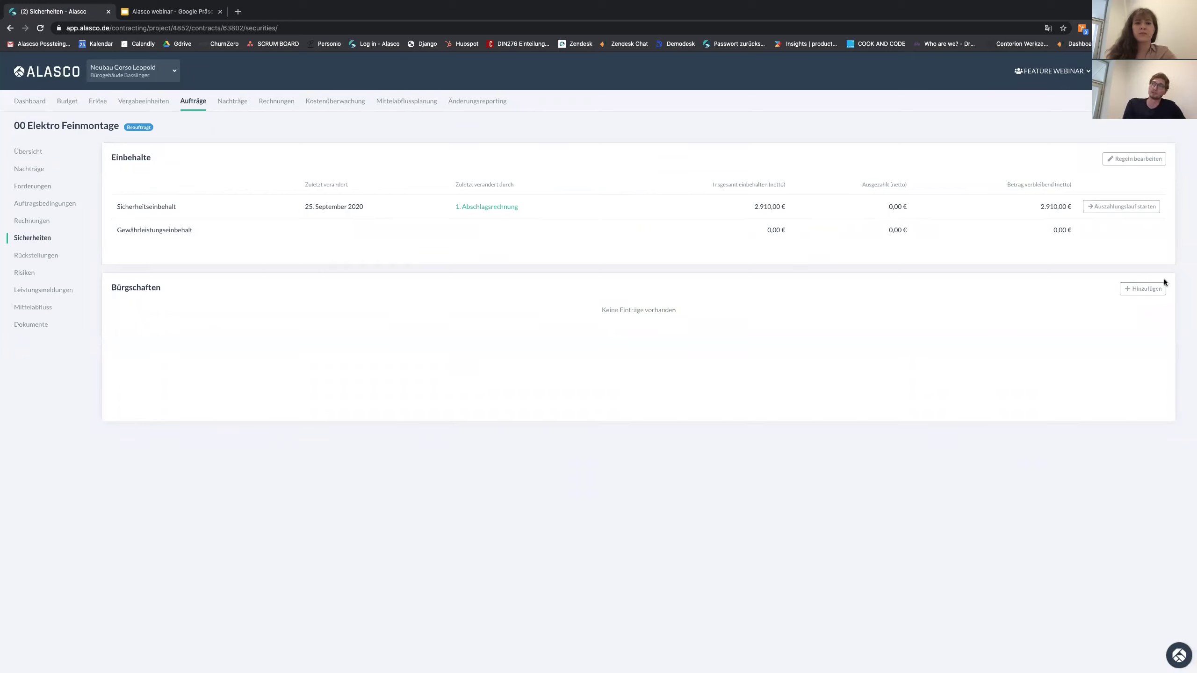
Start paying out the Sicherheitseinbehalt of "00 Elektro Feinmontage" and upload the Vertragserfüllungsbürgschaft PDF.
{"action": "left_click", "coordinate": [1122, 208]}
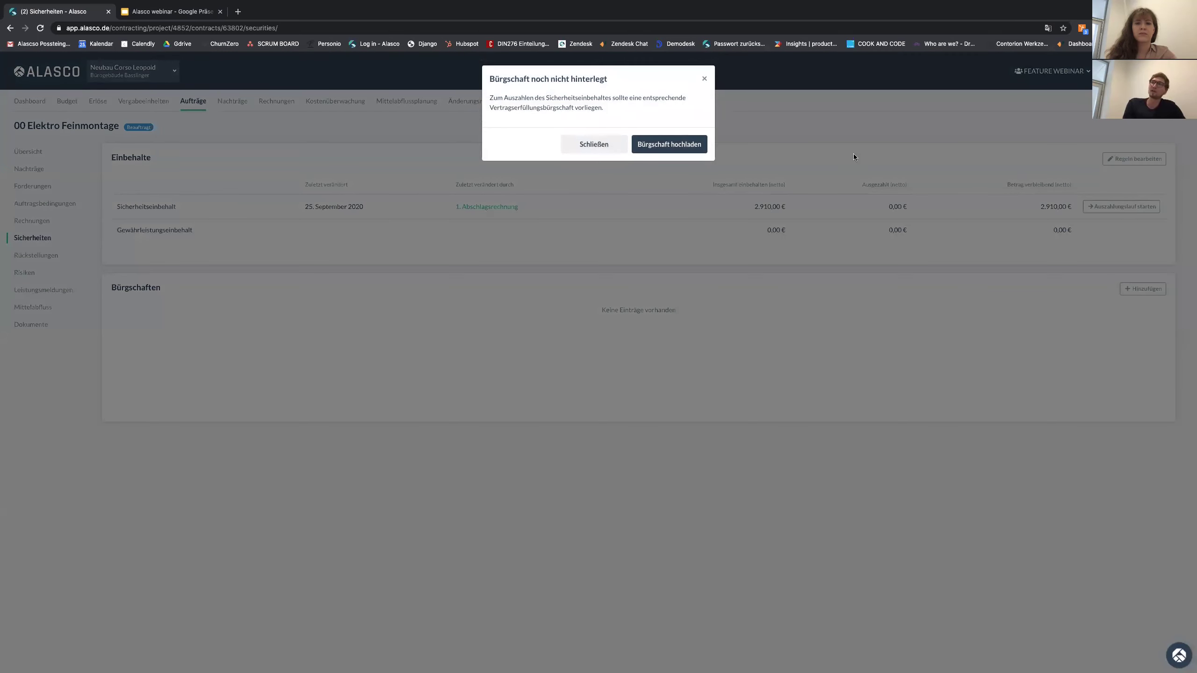
{"action": "left_click", "coordinate": [664, 143]}
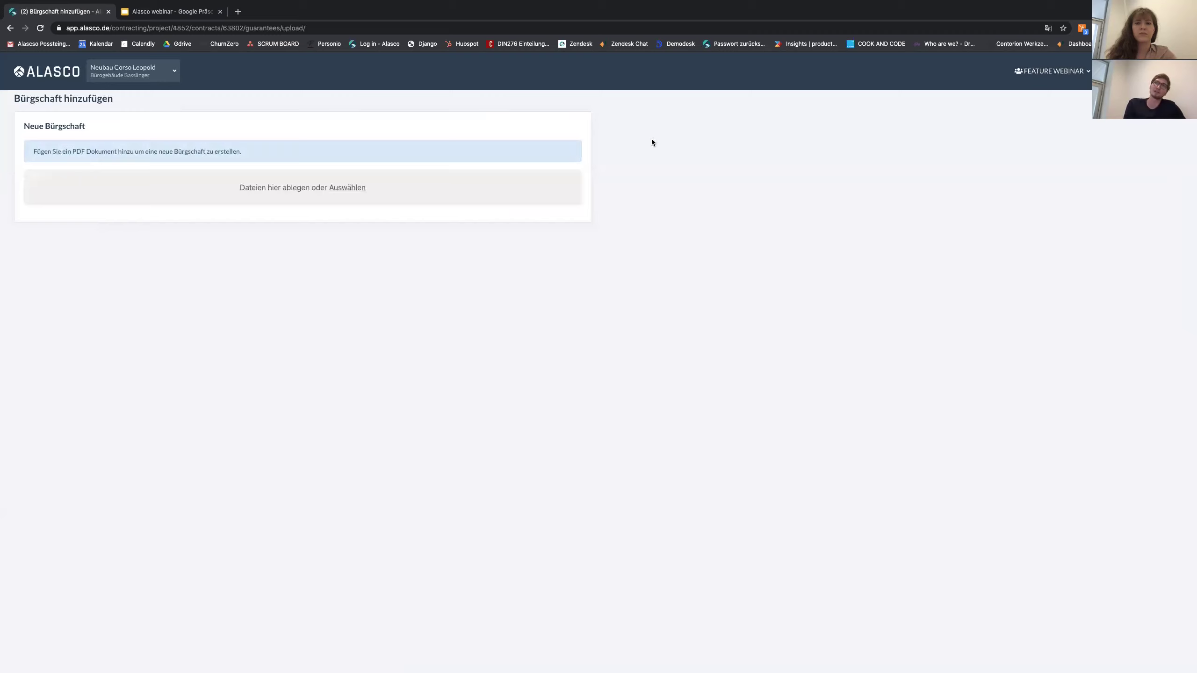
{"action": "left_click", "coordinate": [356, 189]}
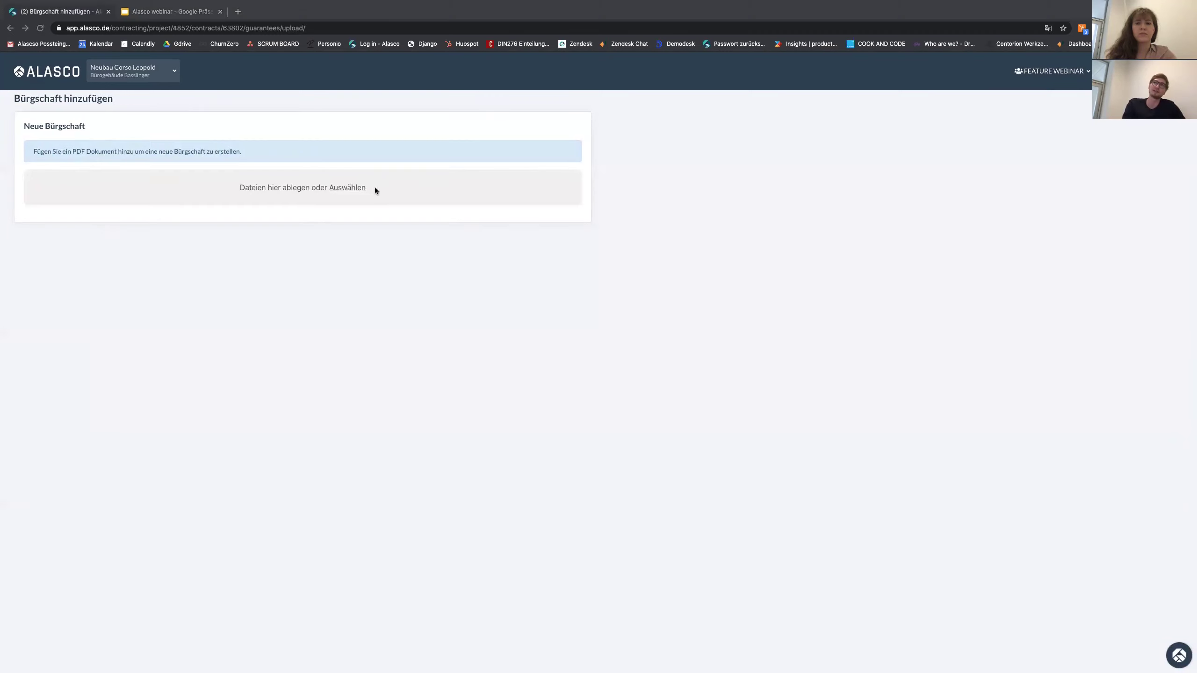
{"action": "double_click", "coordinate": [470, 44]}
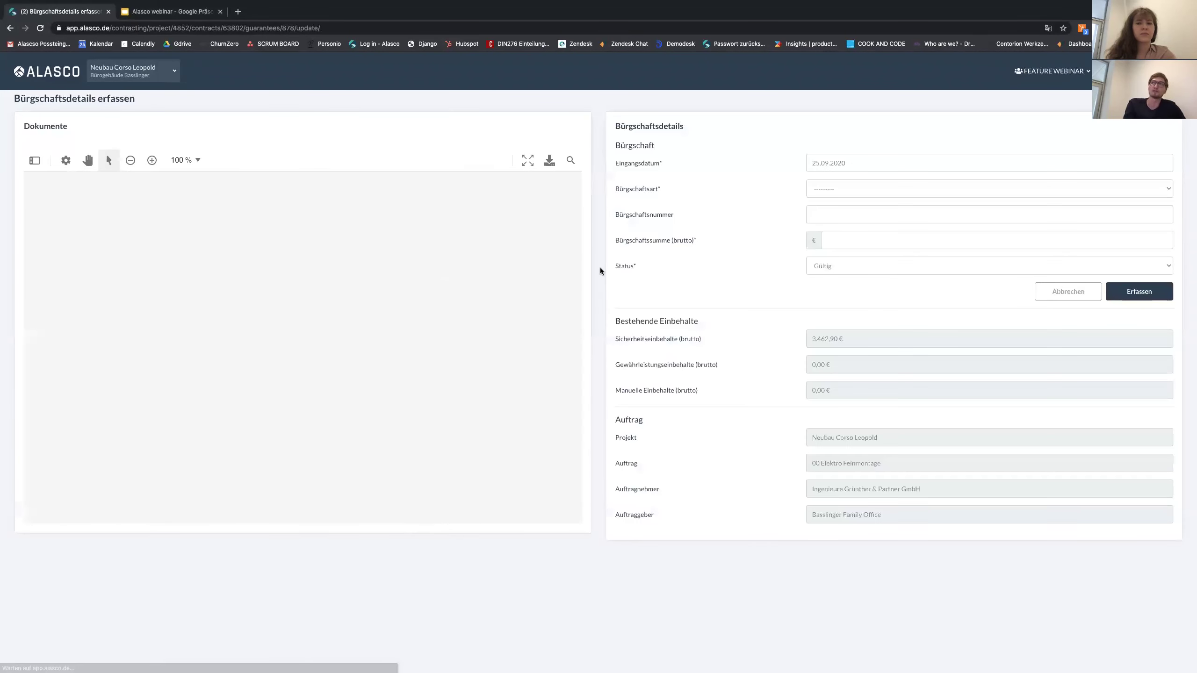
Record the guarantee as Vertragserfüllungsbürgschaft number 002 with a gross sum of 23.500 €.
{"action": "left_click", "coordinate": [829, 190]}
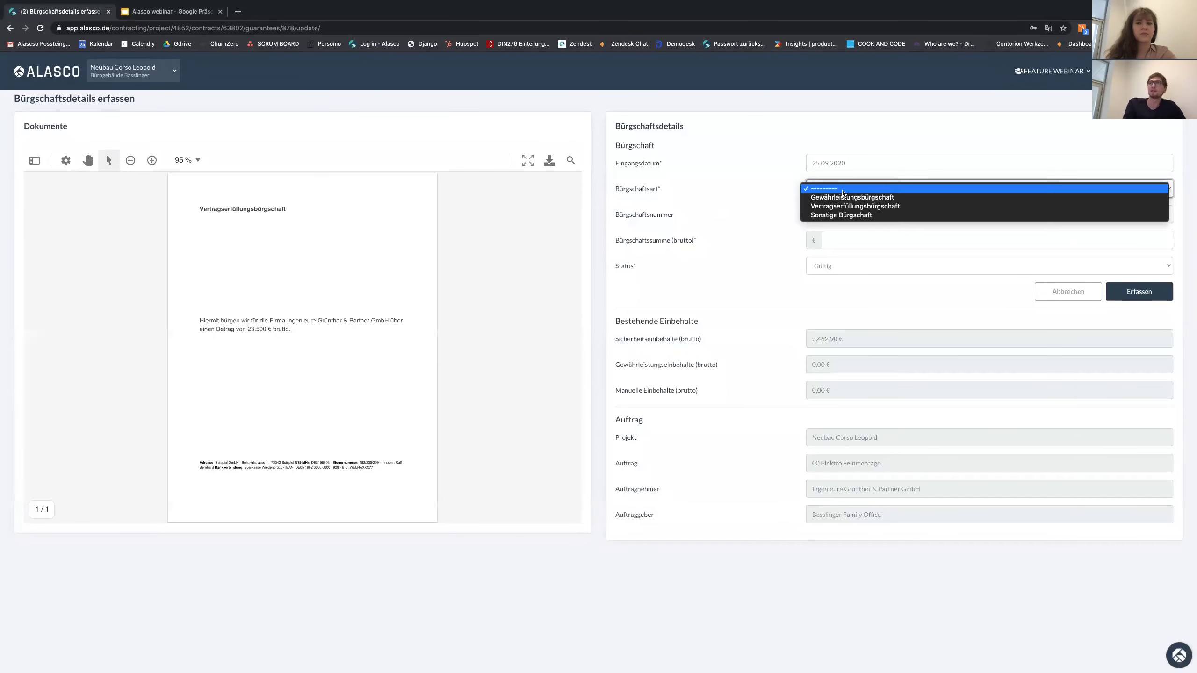
{"action": "left_click", "coordinate": [838, 206]}
{"action": "left_click", "coordinate": [836, 213]}
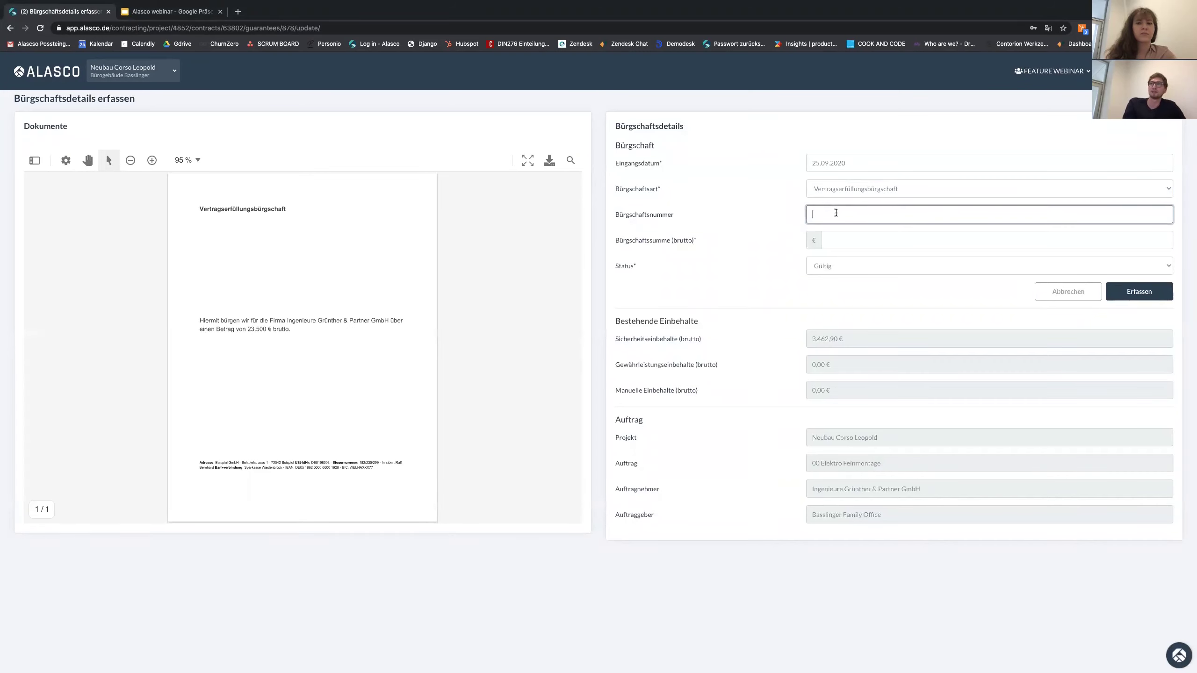
{"action": "type", "text": "002"}
{"action": "left_click", "coordinate": [857, 240]}
{"action": "type", "text": "23.500"}
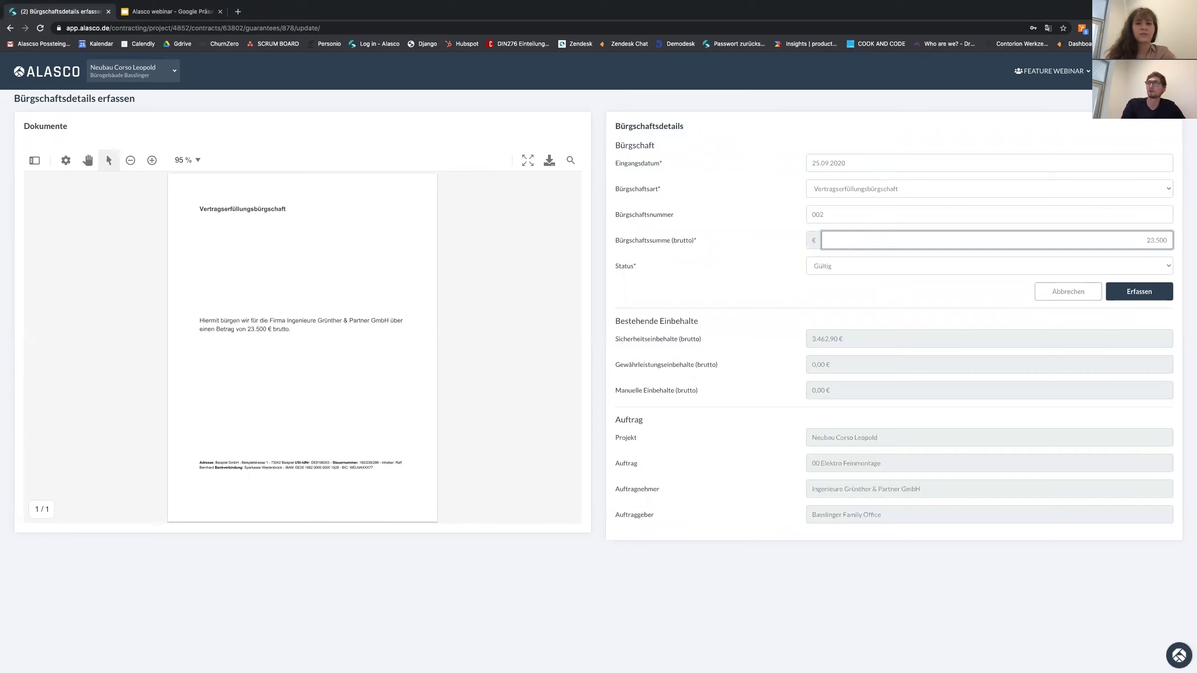
{"action": "left_click", "coordinate": [1139, 291]}
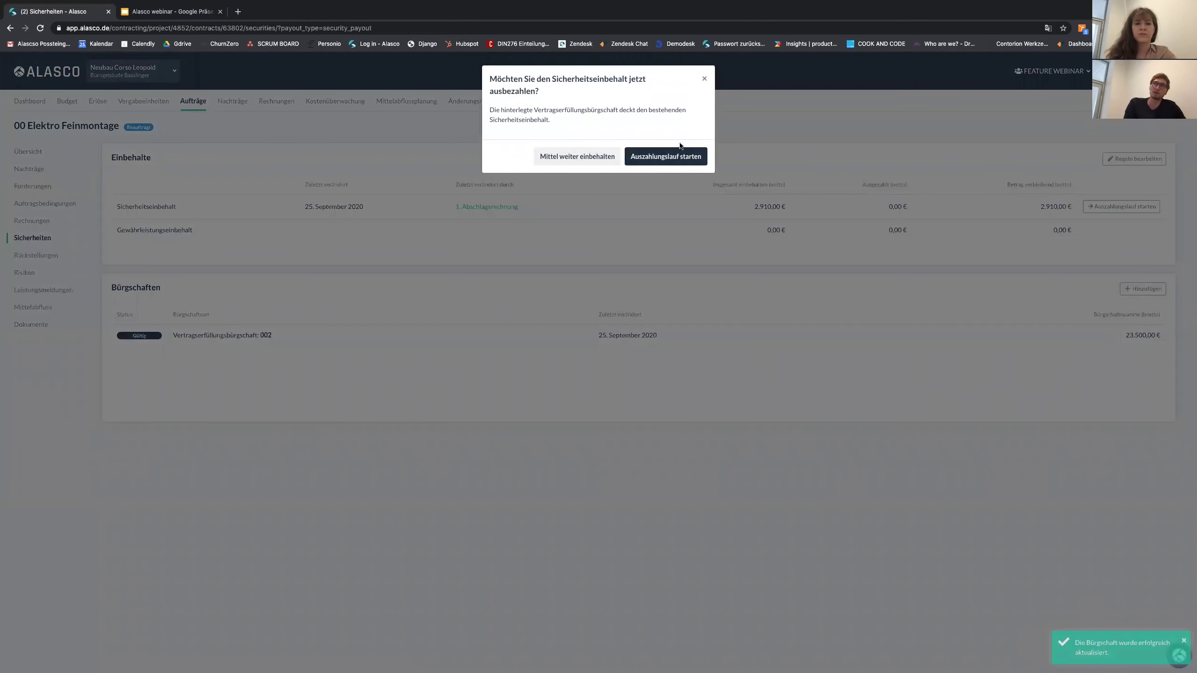
Start the payout run for the Sicherheitseinbehalt and approve the Auszahlung Einbehalt invoice.
{"action": "left_click", "coordinate": [672, 155]}
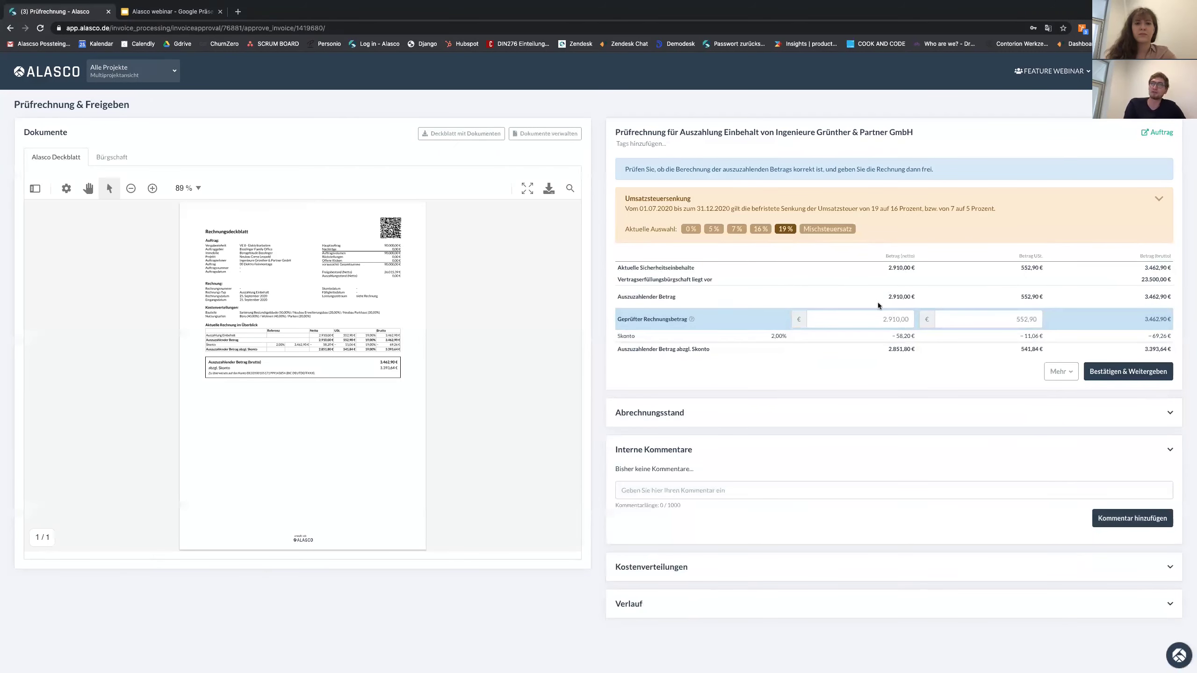
{"action": "left_click", "coordinate": [1133, 377]}
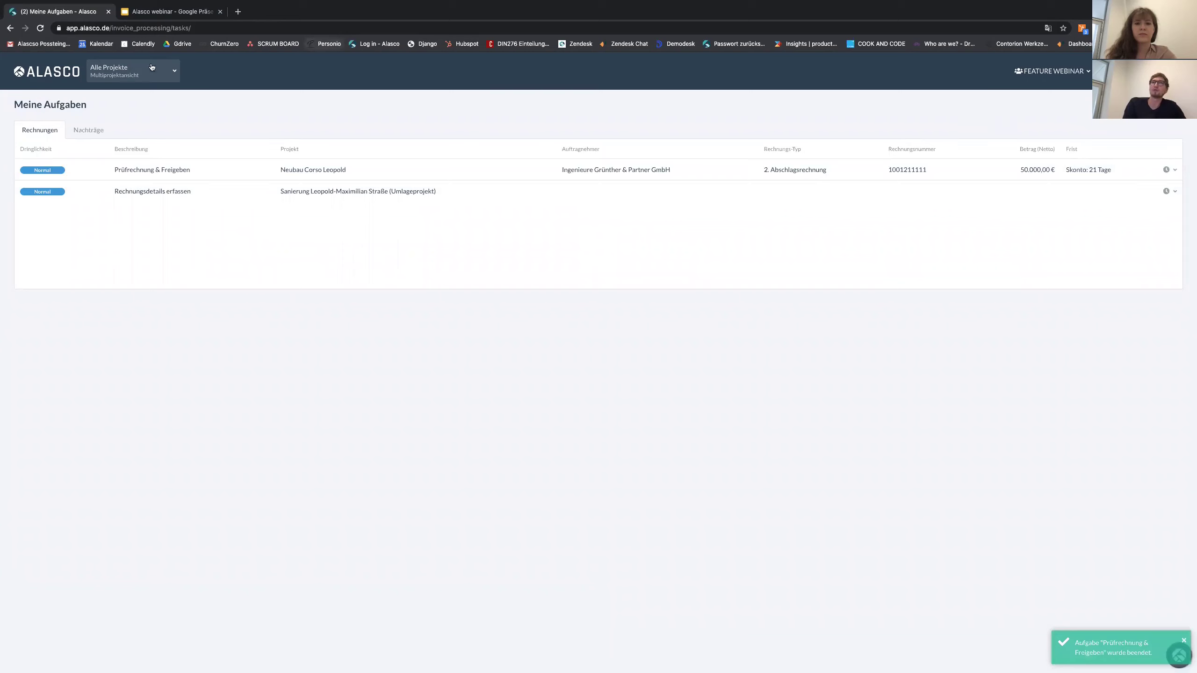
Return to the Neubau Corso Leopold contract "00 Elektro Feinmontage" and check its Rechnungen and Sicherheiten.
{"action": "left_click", "coordinate": [152, 66]}
{"action": "left_click", "coordinate": [137, 123]}
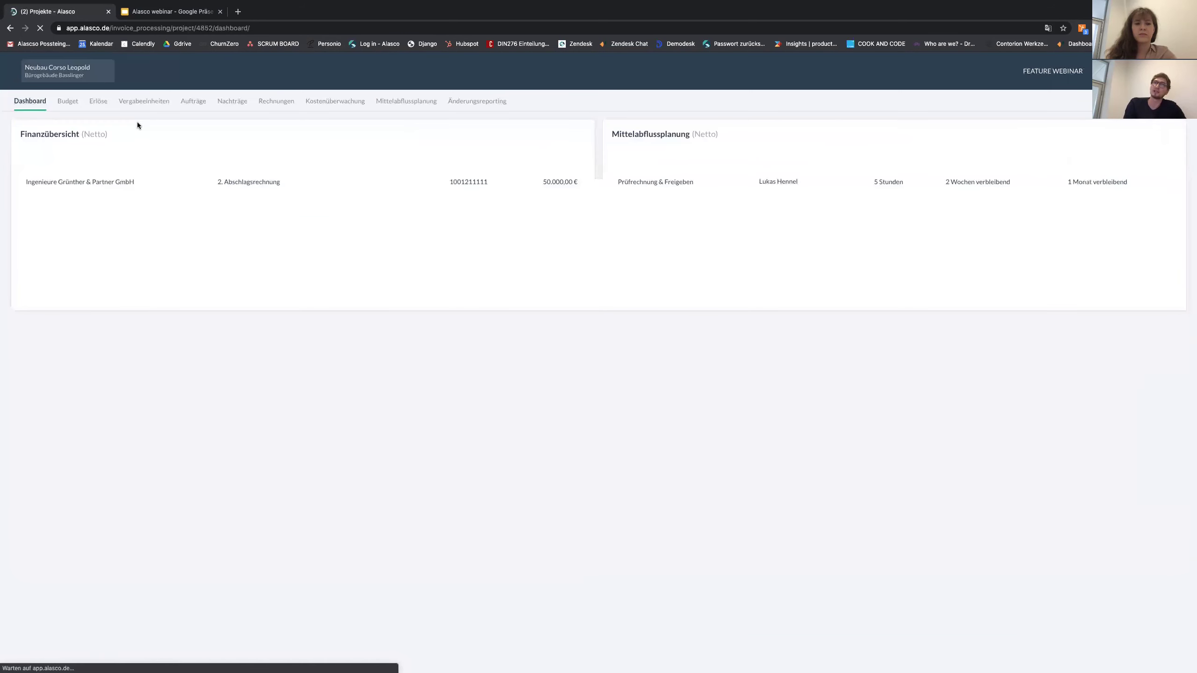
{"action": "left_click", "coordinate": [202, 102]}
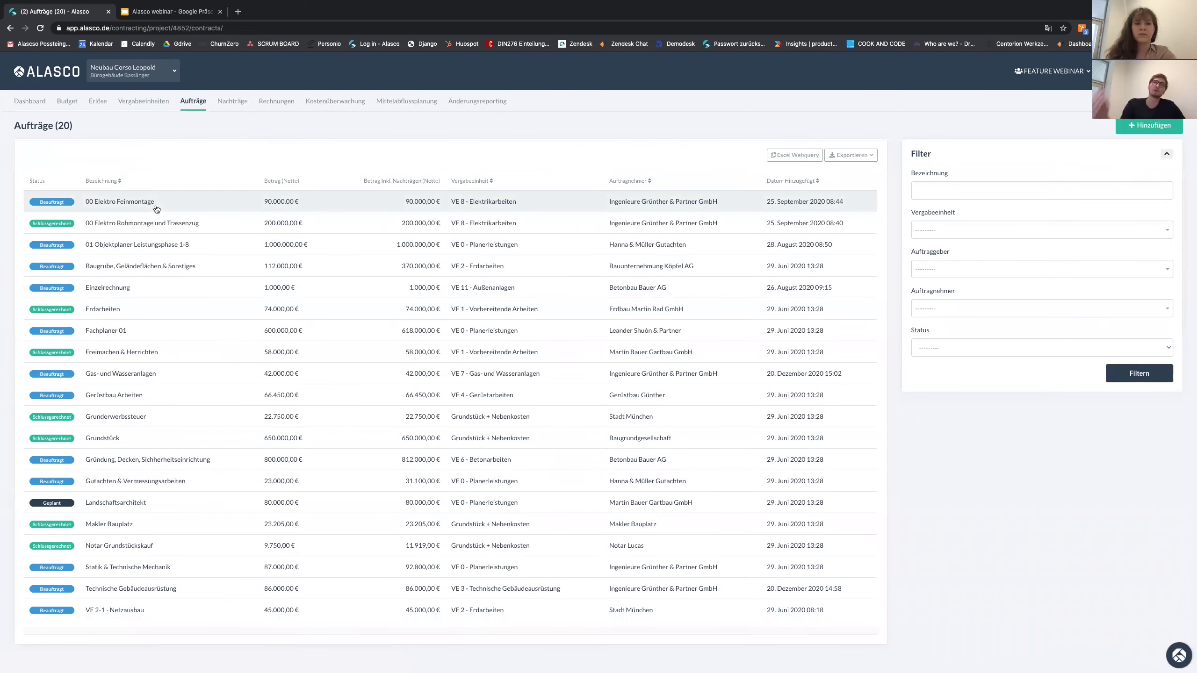
{"action": "left_click", "coordinate": [156, 209]}
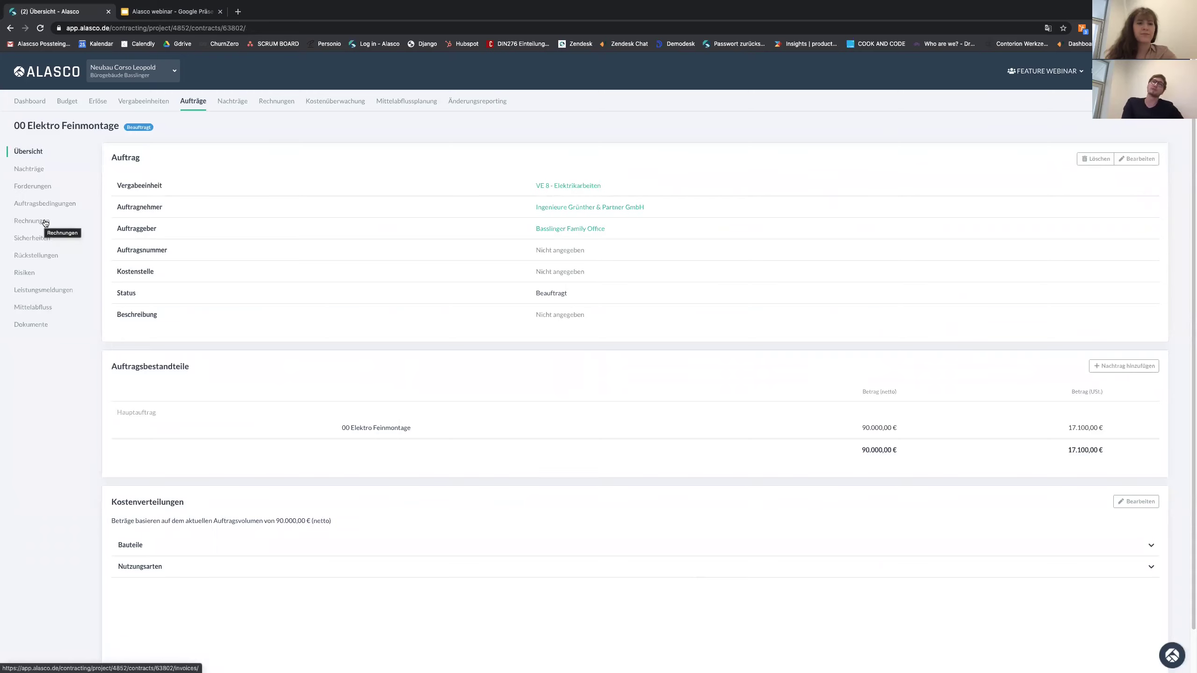
{"action": "left_click", "coordinate": [44, 222]}
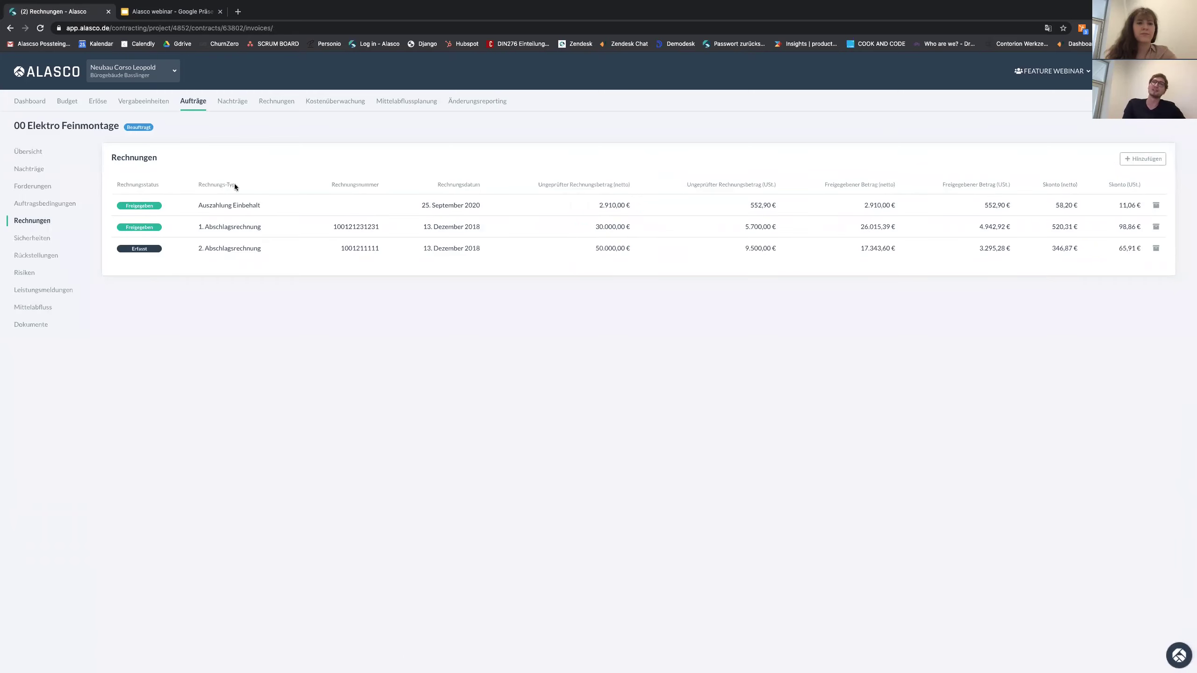
{"action": "left_click", "coordinate": [31, 238]}
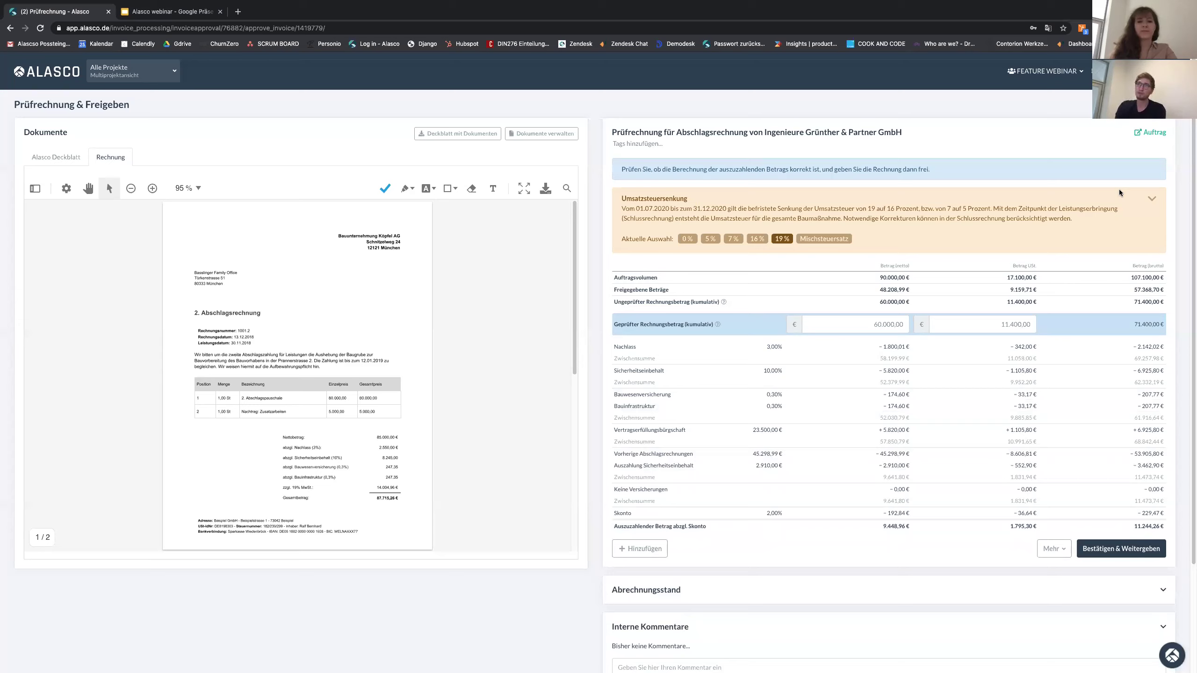
Collapse the Umsatzsteuersenkung notice and review the Einbehalt and guarantee lines in the Abschlagsrechnung approval.
{"action": "left_click", "coordinate": [1151, 199]}
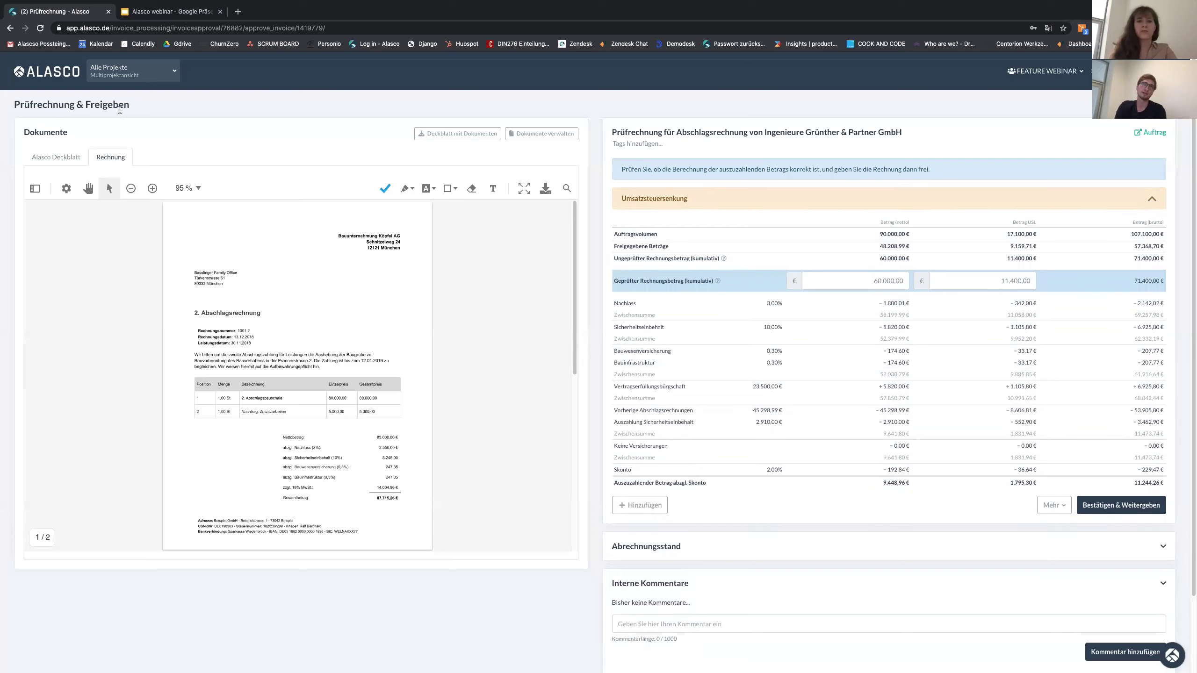
Open Vergabeeinheit "VE 5 - Rohbau" of the Neubau Corso Leopold project and start adding a new Auftrag.
{"action": "left_click", "coordinate": [53, 76]}
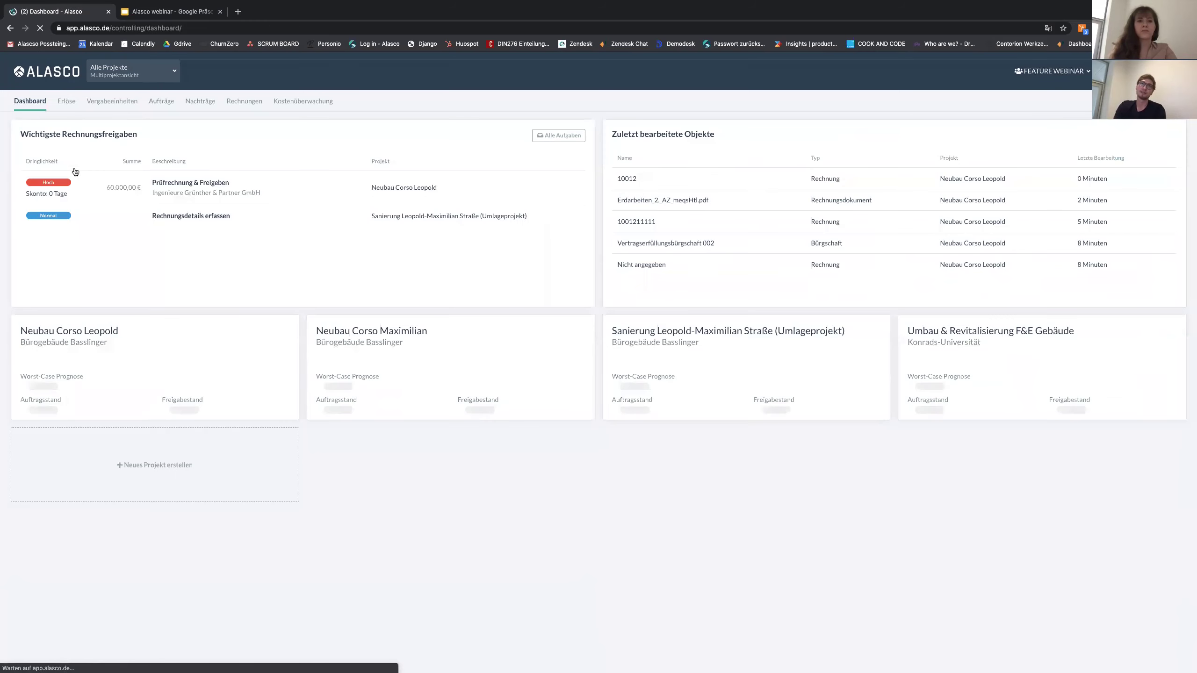
{"action": "left_click", "coordinate": [53, 333]}
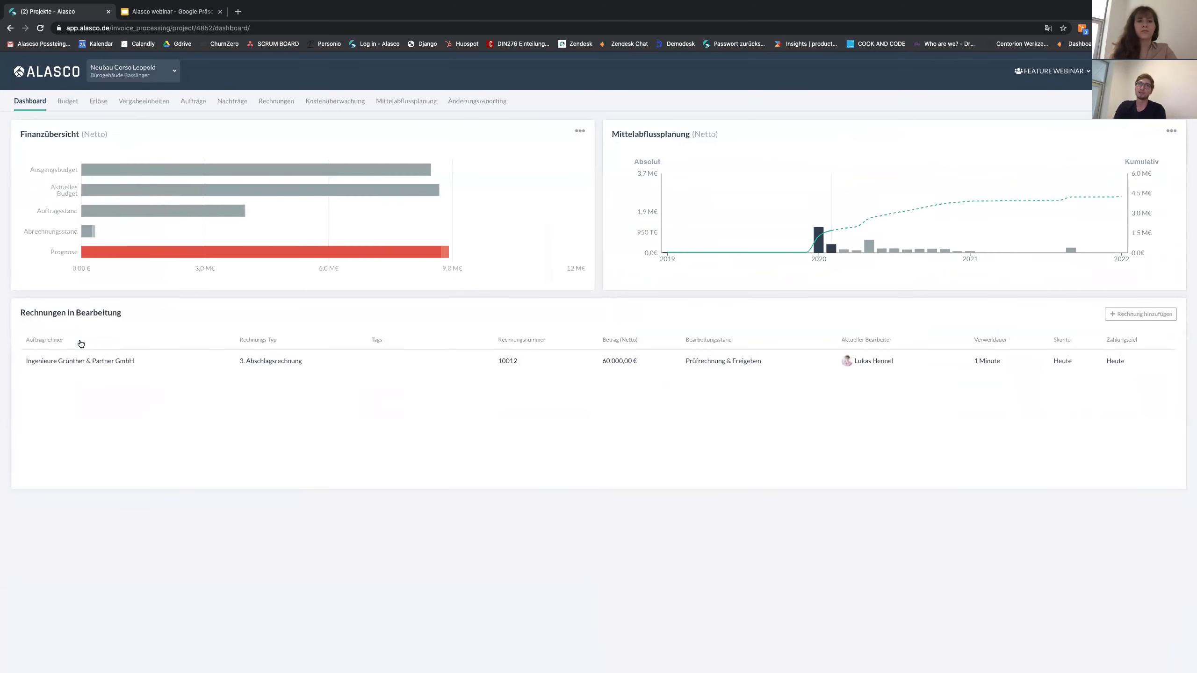
{"action": "left_click", "coordinate": [137, 105]}
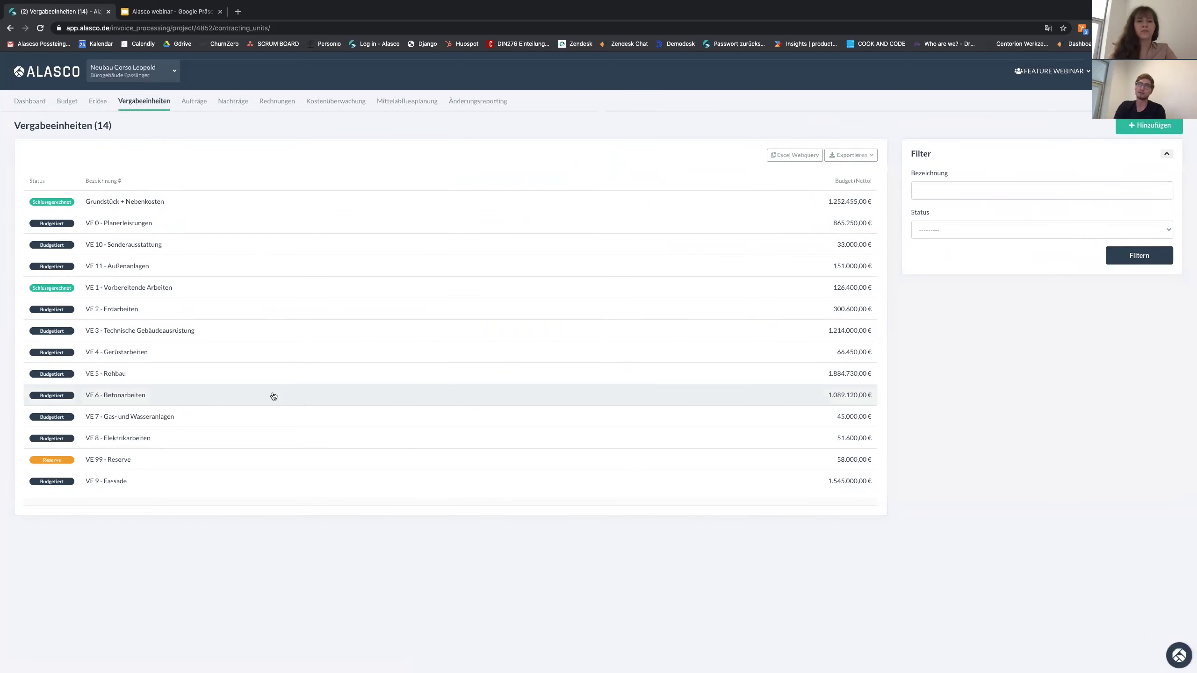
{"action": "left_click", "coordinate": [296, 380]}
{"action": "scroll", "coordinate": [523, 495], "scroll_direction": "down", "scroll_amount": 1}
{"action": "scroll", "coordinate": [524, 493], "scroll_direction": "down", "scroll_amount": 2}
{"action": "left_click", "coordinate": [1140, 448]}
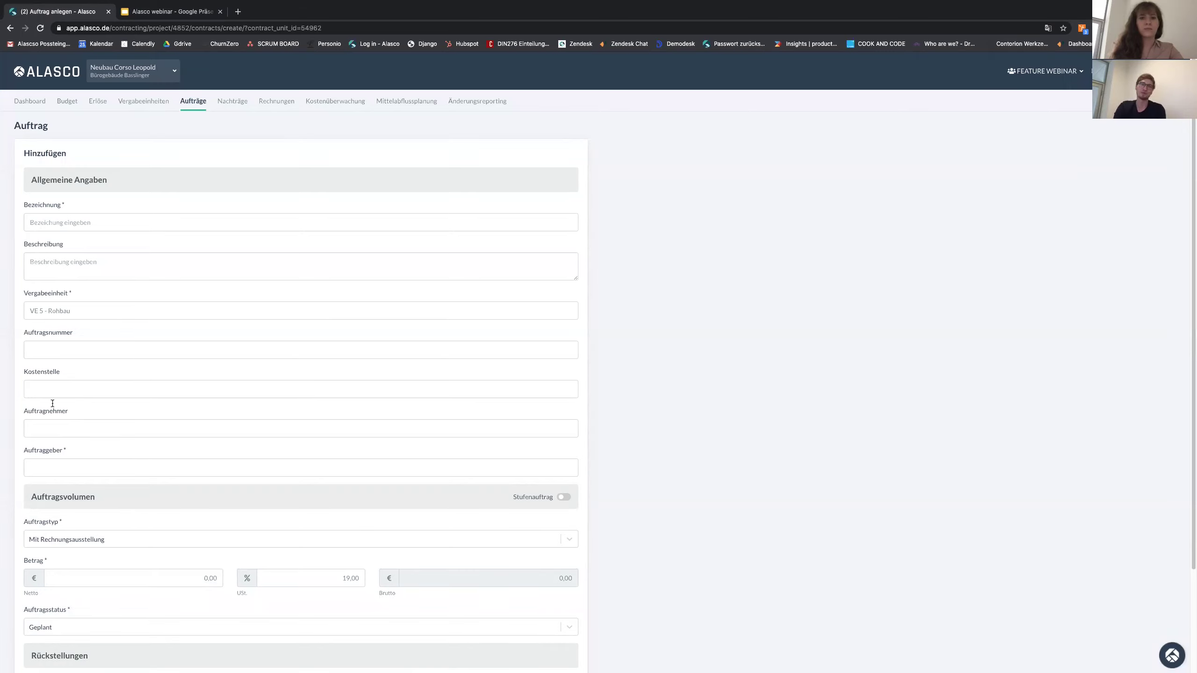
Create a new Auftragnehmer named "Fa. bauer" from within the new Auftrag form and keep it as the contractor.
{"action": "left_click", "coordinate": [56, 433]}
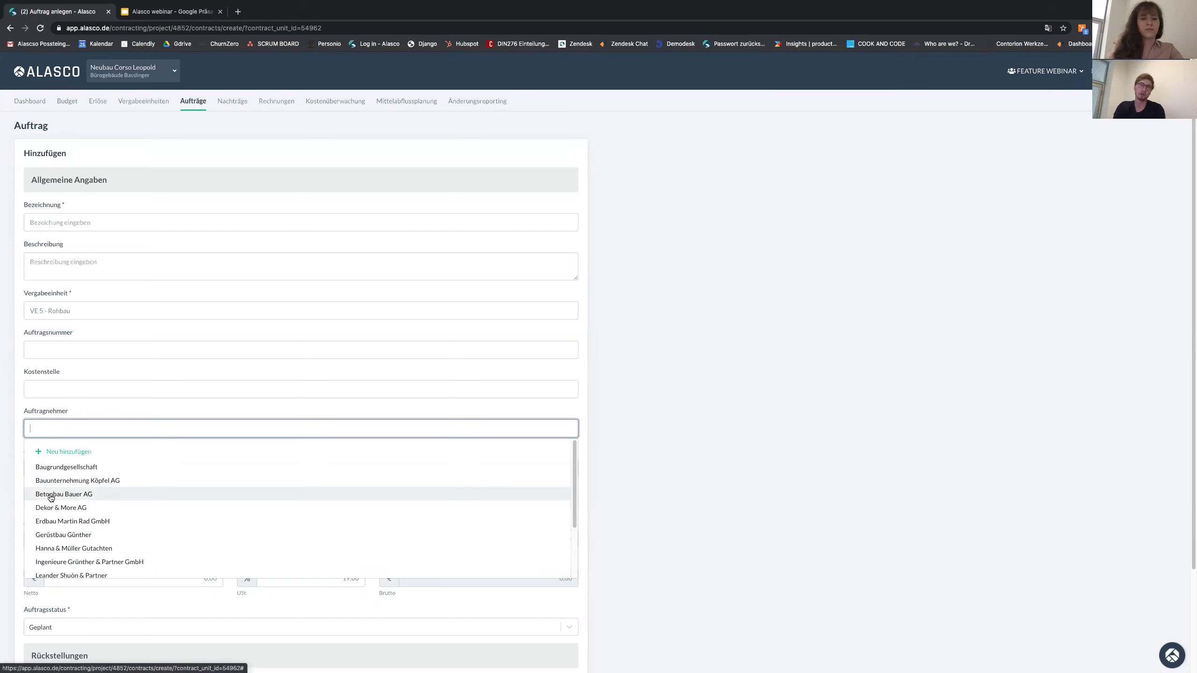
{"action": "scroll", "coordinate": [51, 498], "scroll_direction": "down", "scroll_amount": 5}
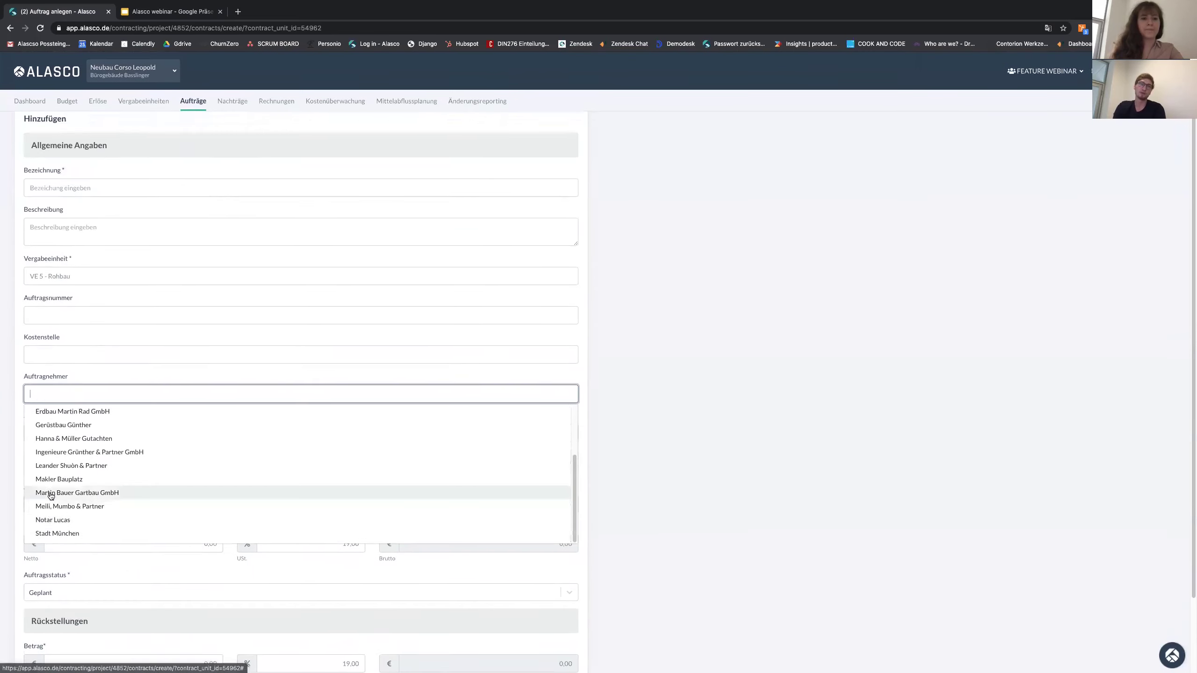
{"action": "scroll", "coordinate": [48, 493], "scroll_direction": "up", "scroll_amount": 5}
{"action": "left_click", "coordinate": [67, 449]}
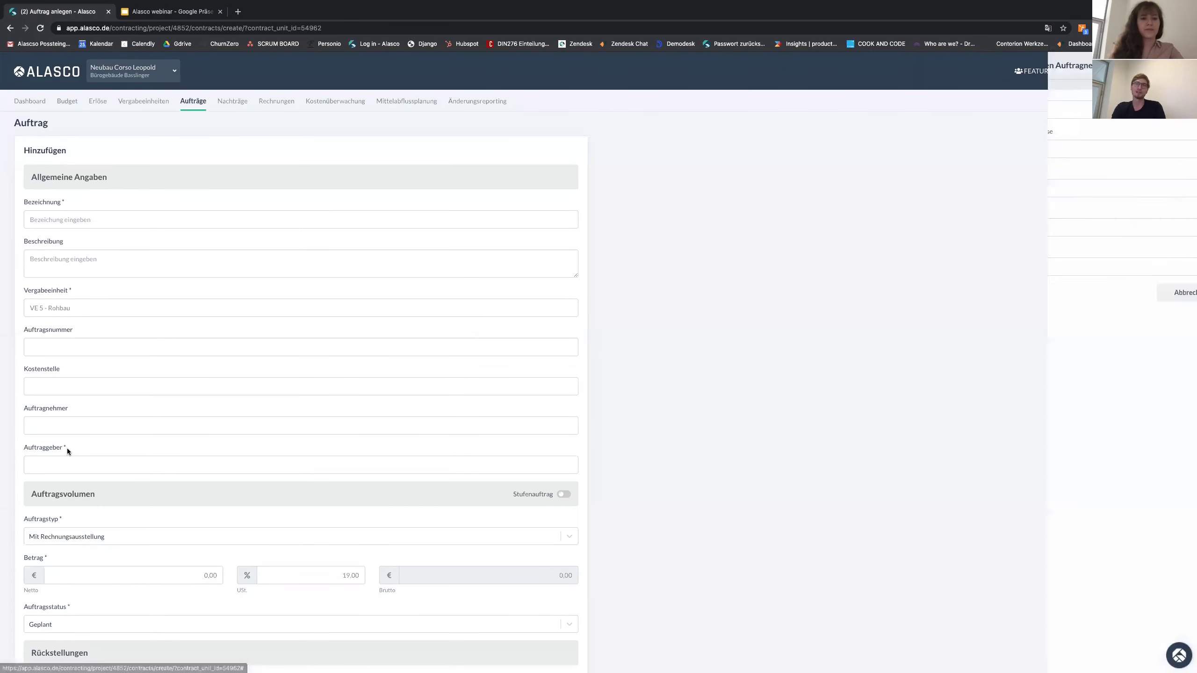
{"action": "left_click", "coordinate": [951, 108]}
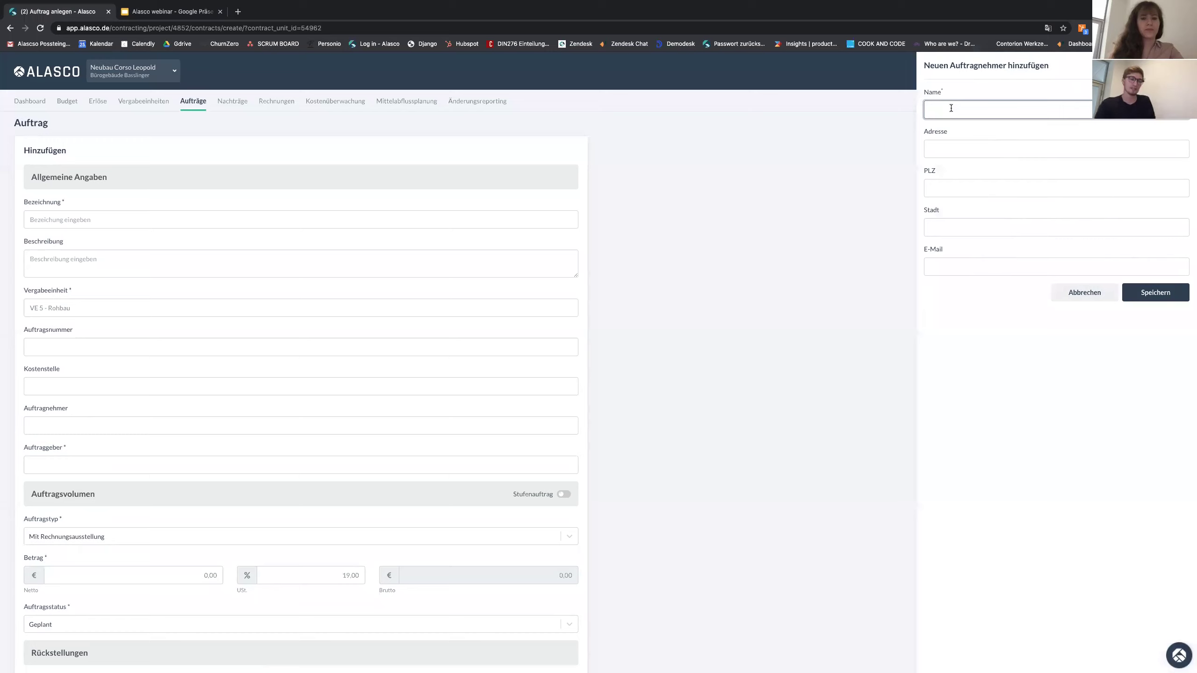
{"action": "type", "text": "AN 01"}
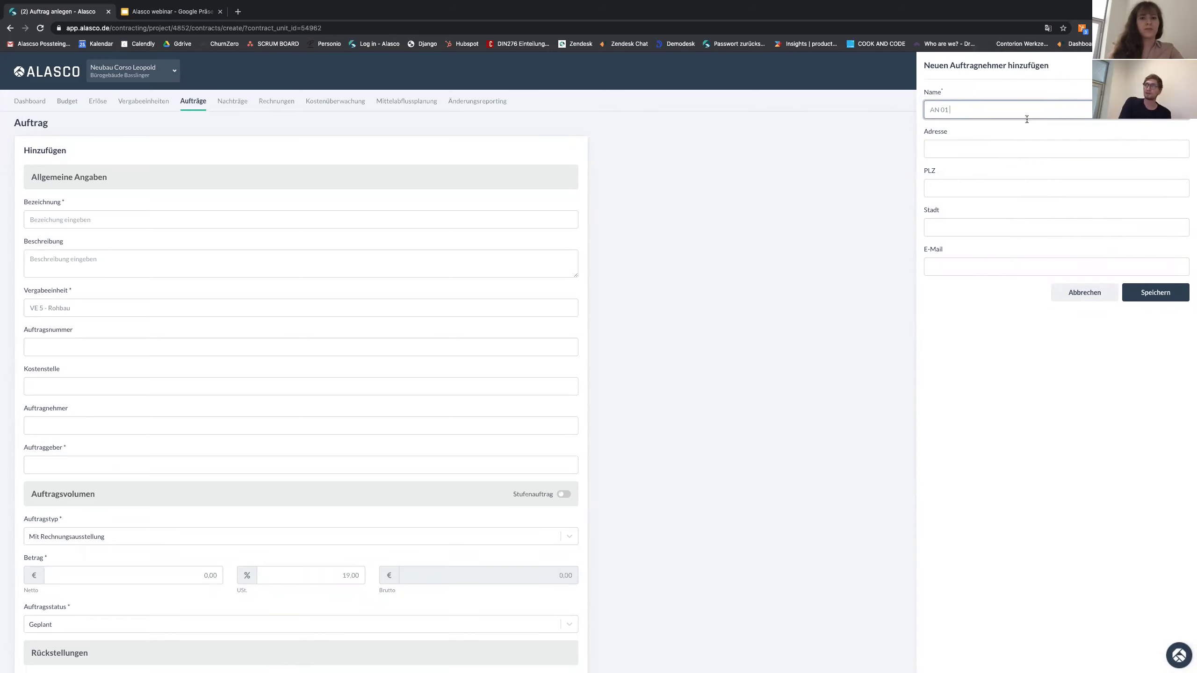
{"action": "triple_click", "coordinate": [1012, 108]}
{"action": "type", "text": "Fa. bauer"}
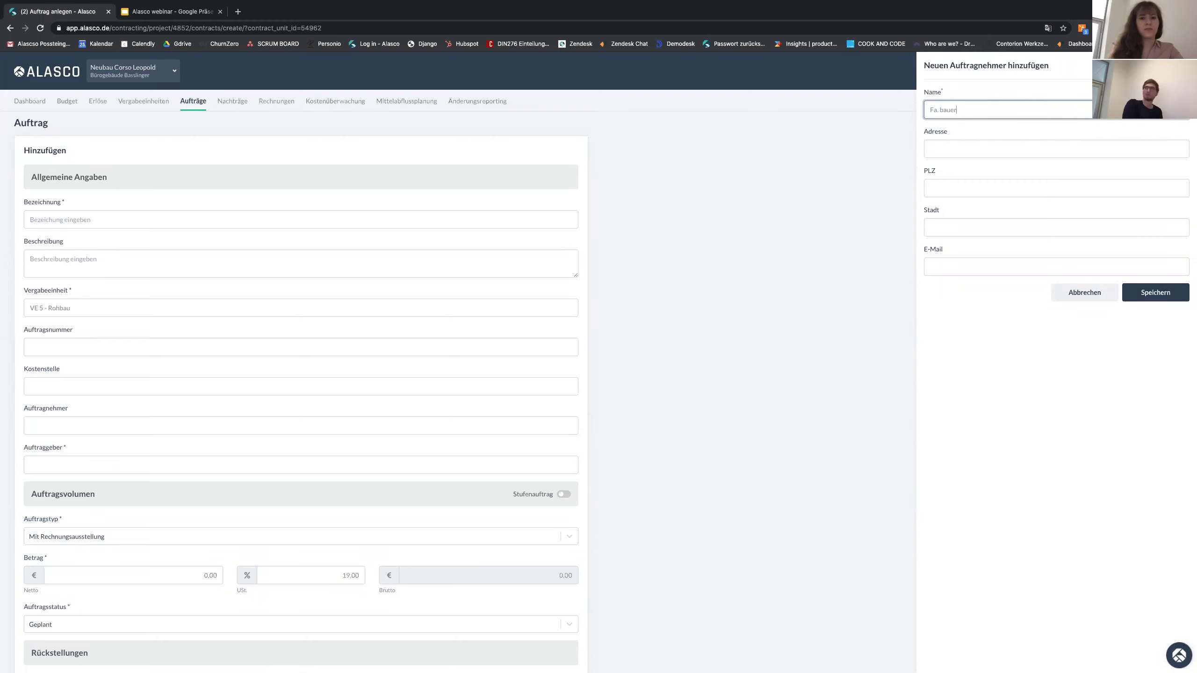
{"action": "left_click", "coordinate": [931, 149]}
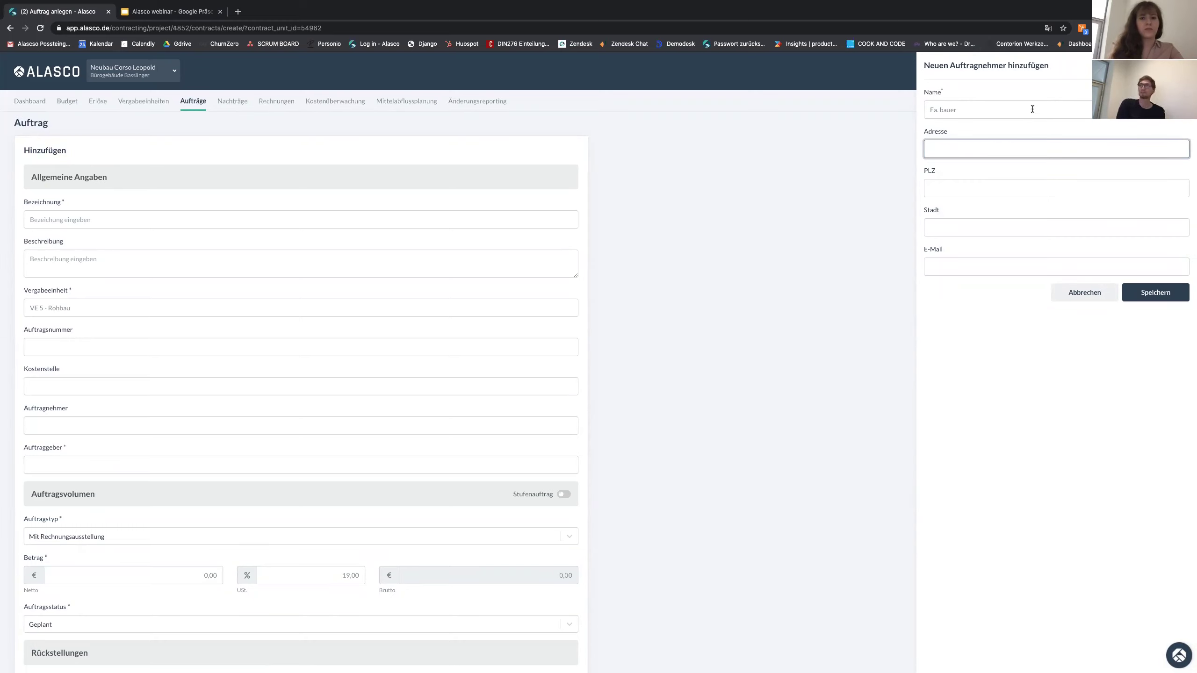
{"action": "left_click", "coordinate": [1144, 297]}
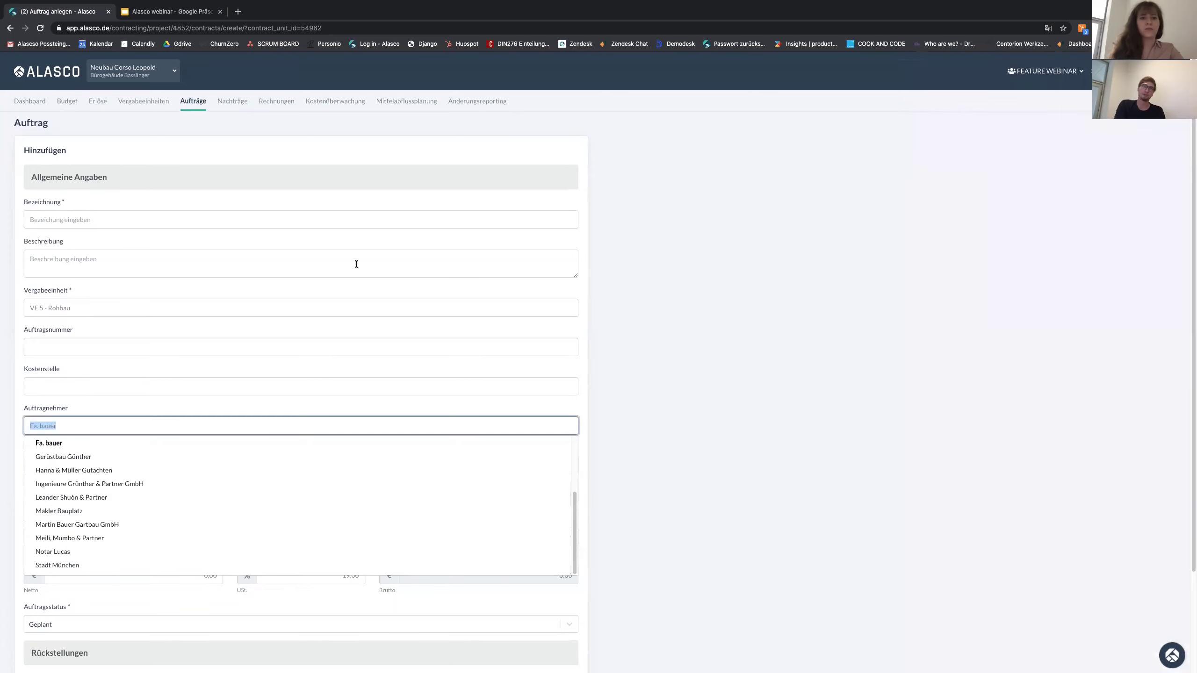
{"action": "left_click", "coordinate": [329, 404]}
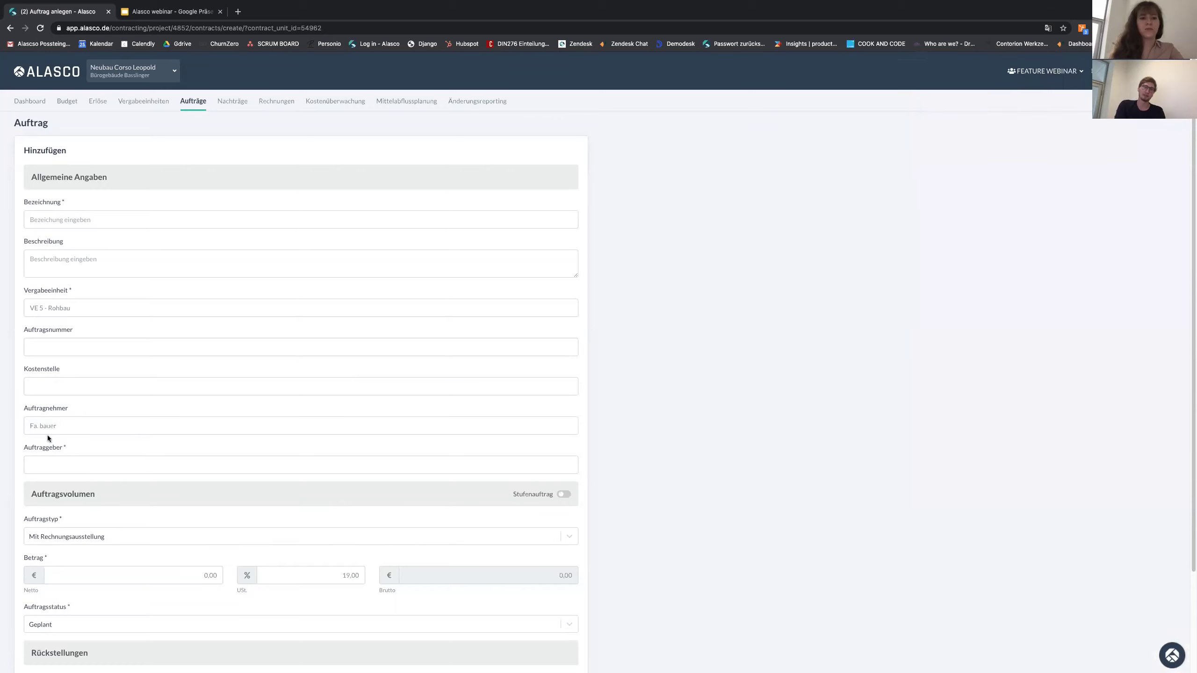
Open the Auftragnehmer master data list and examine the fields of the form for adding a new contractor.
{"action": "scroll", "coordinate": [198, 428], "scroll_direction": "up", "scroll_amount": 1}
{"action": "left_click", "coordinate": [1047, 70]}
{"action": "left_click", "coordinate": [1081, 94]}
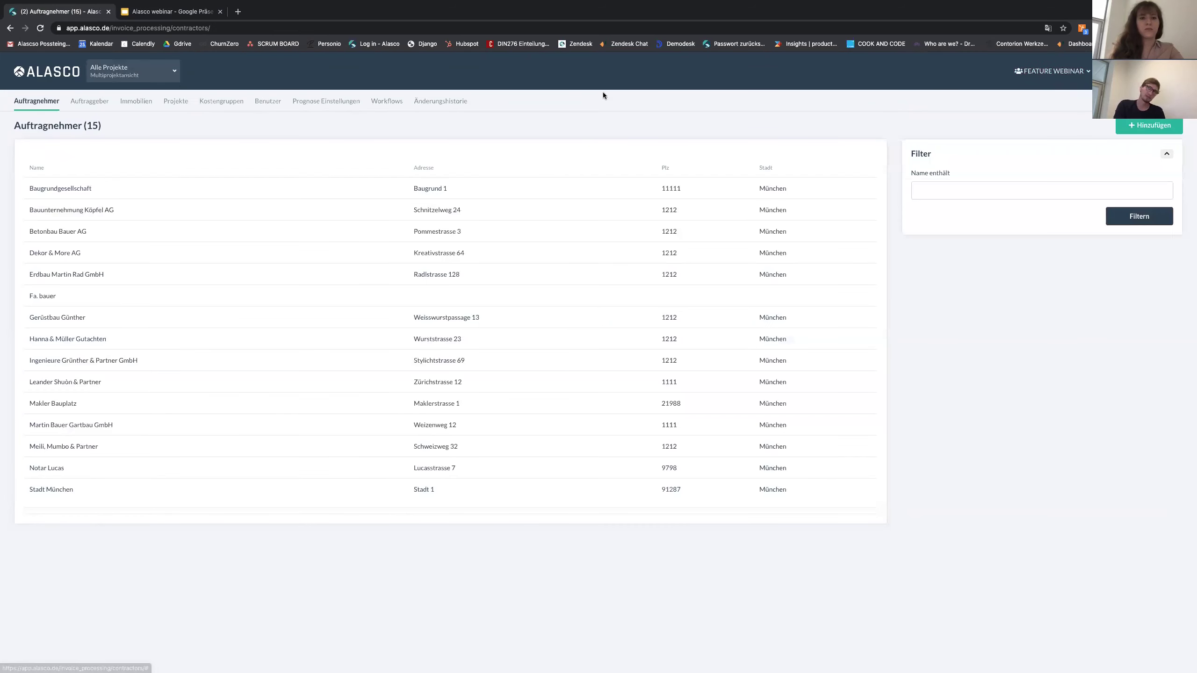
{"action": "left_click", "coordinate": [1164, 130]}
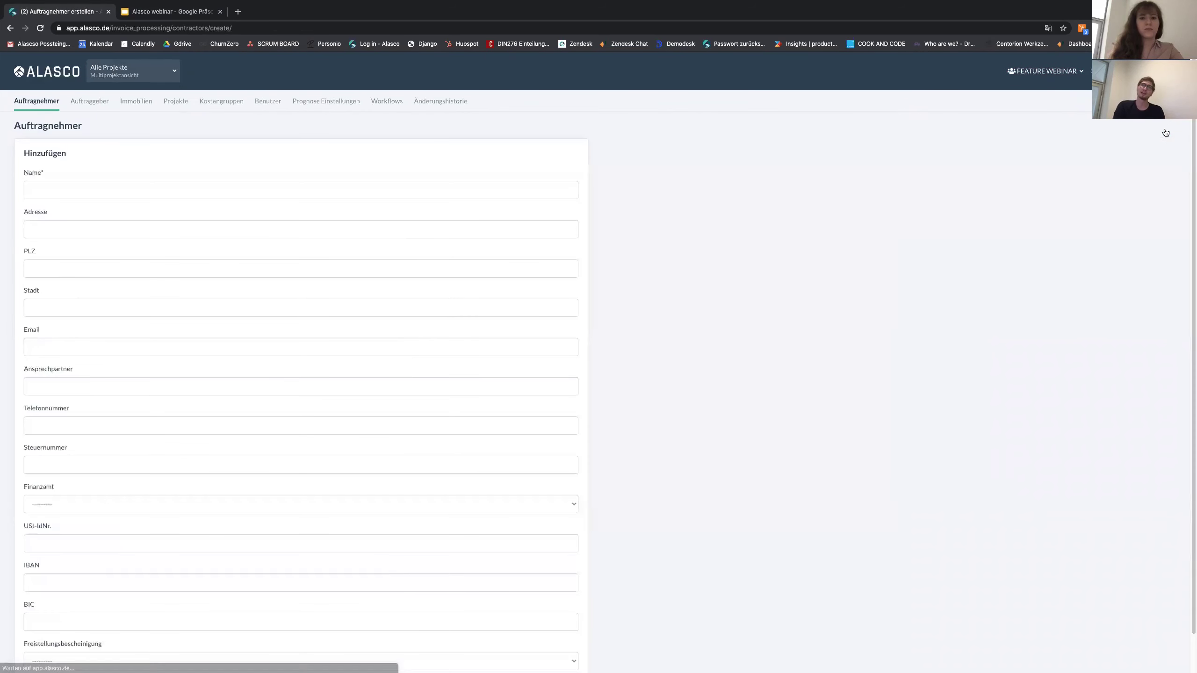
{"action": "scroll", "coordinate": [646, 366], "scroll_direction": "down", "scroll_amount": 2}
{"action": "scroll", "coordinate": [288, 259], "scroll_direction": "up", "scroll_amount": 2}
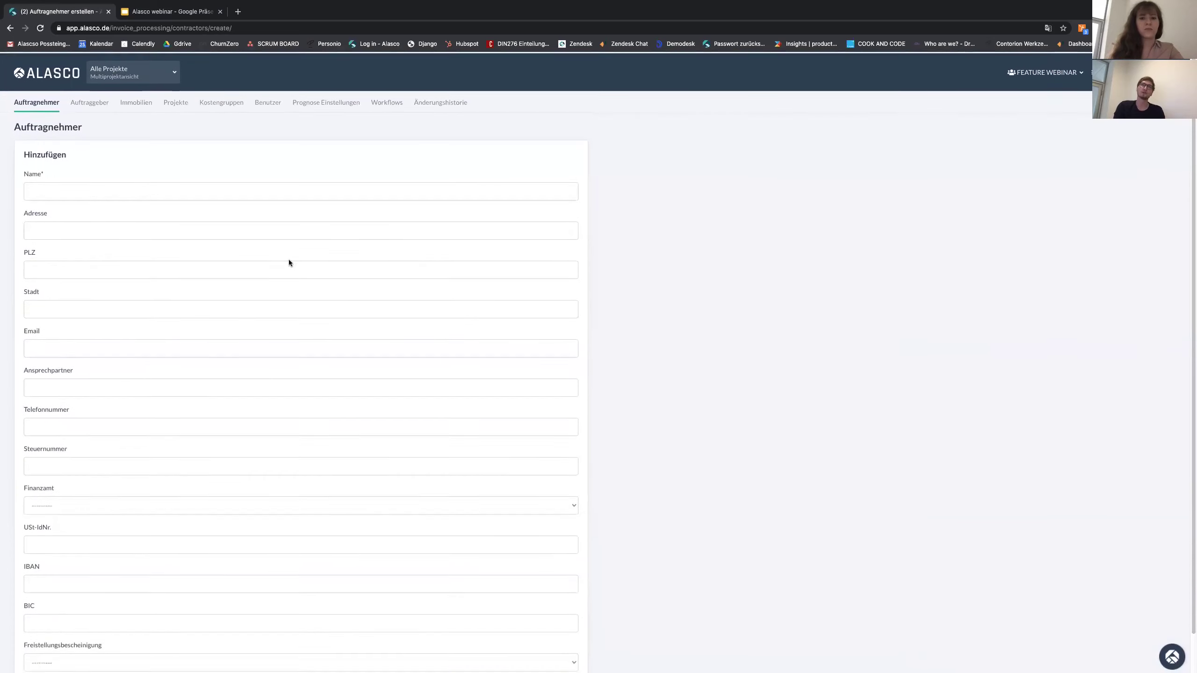
Open the multi-project dashboard and save its configuration with the Aggregierte Finanzübersicht shown.
{"action": "left_click", "coordinate": [114, 78]}
{"action": "left_click", "coordinate": [129, 123]}
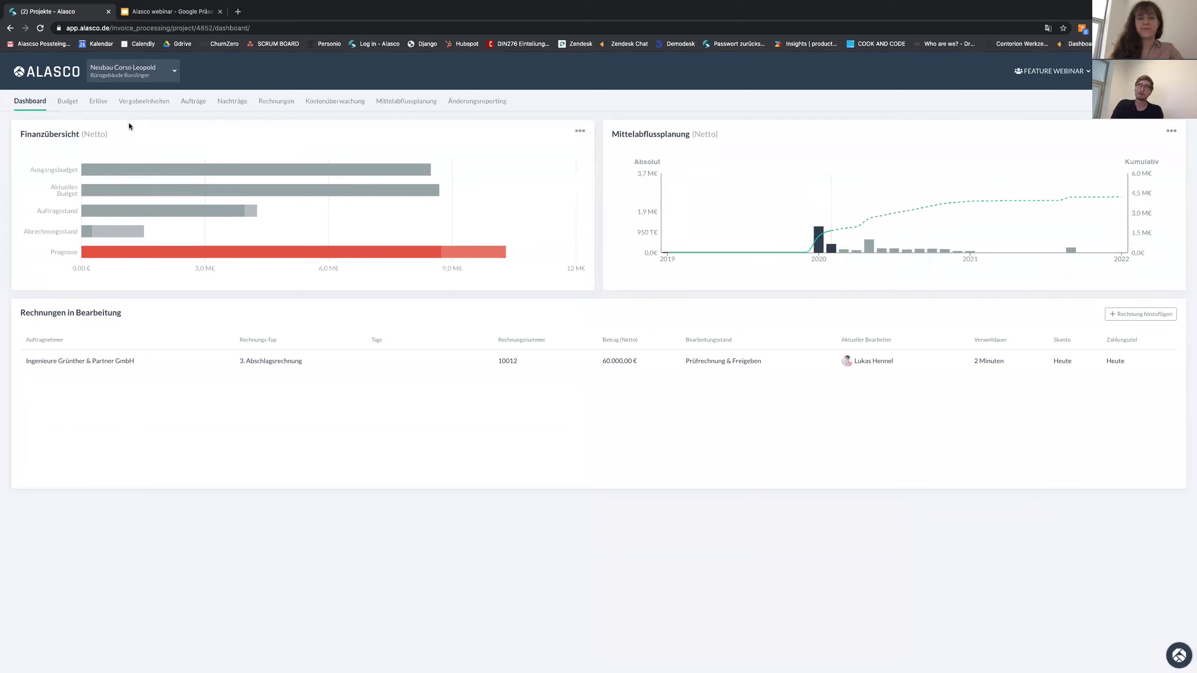
{"action": "left_click", "coordinate": [37, 73]}
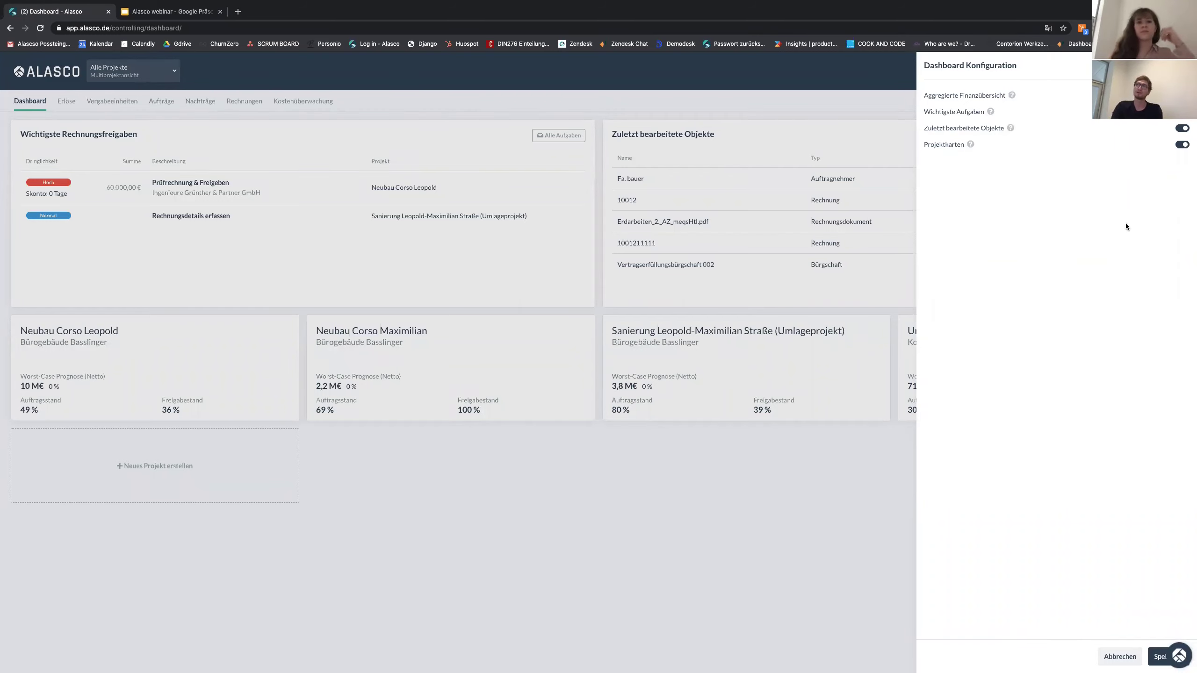
{"action": "left_click", "coordinate": [1159, 656]}
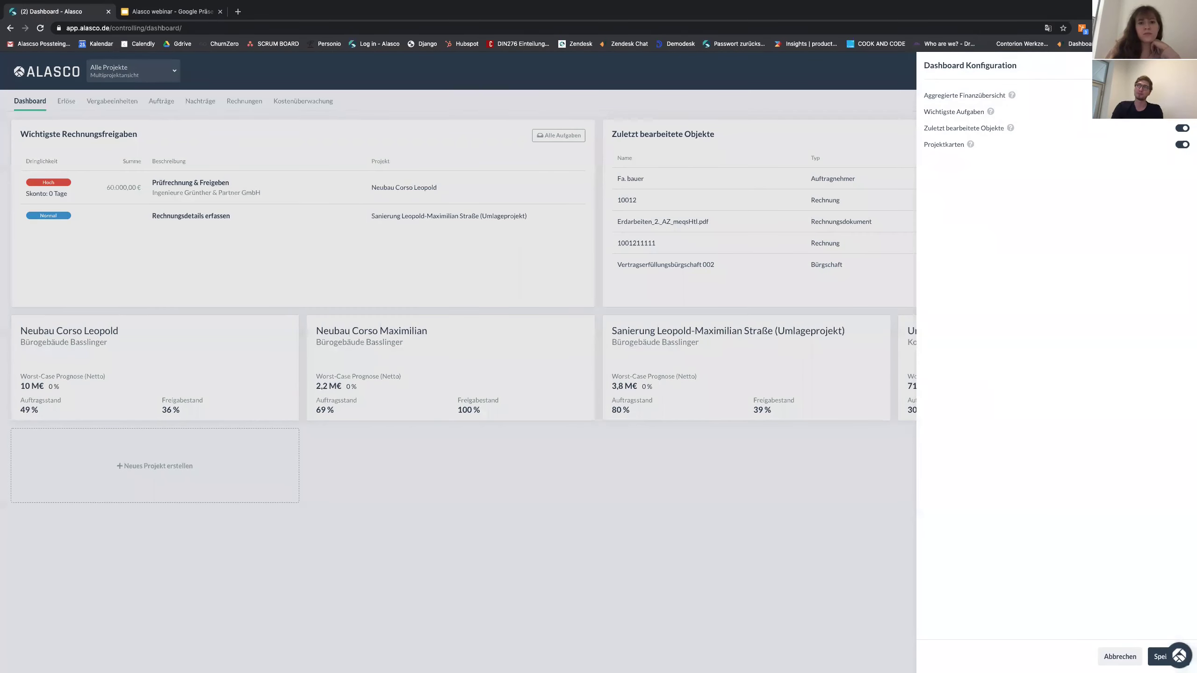
{"action": "left_click", "coordinate": [1158, 657]}
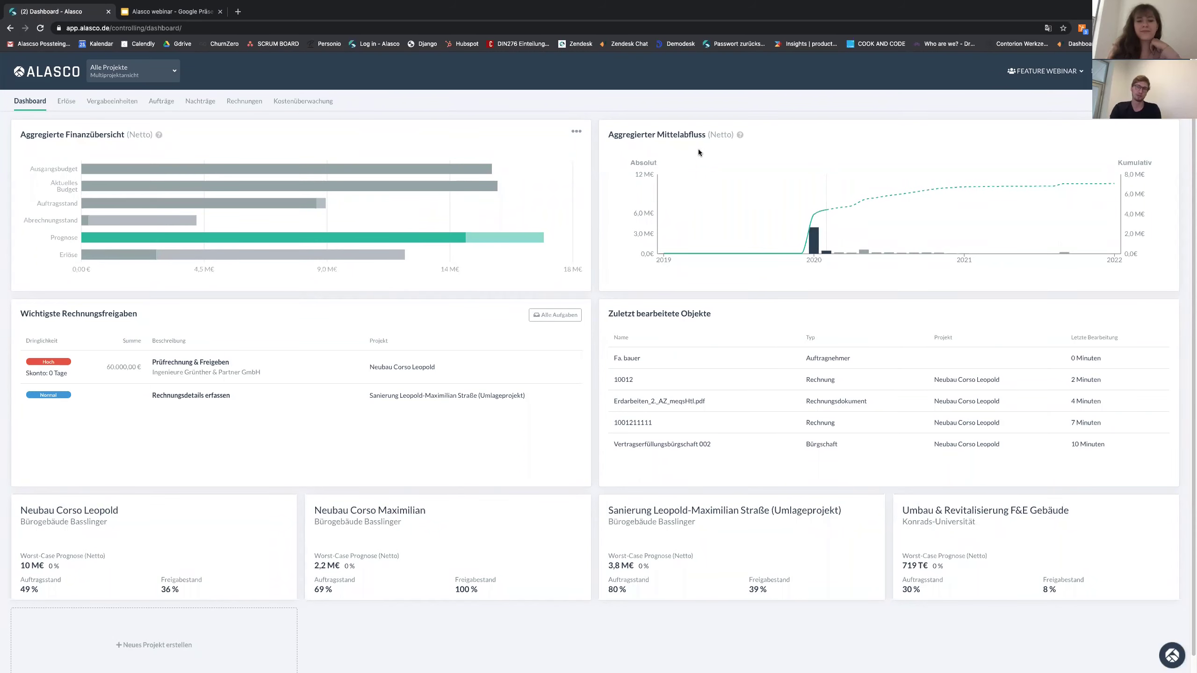
Open the Neubau Corso Leopold project dashboard and add Erlöse to its Finanzübersicht widget.
{"action": "left_click", "coordinate": [202, 524]}
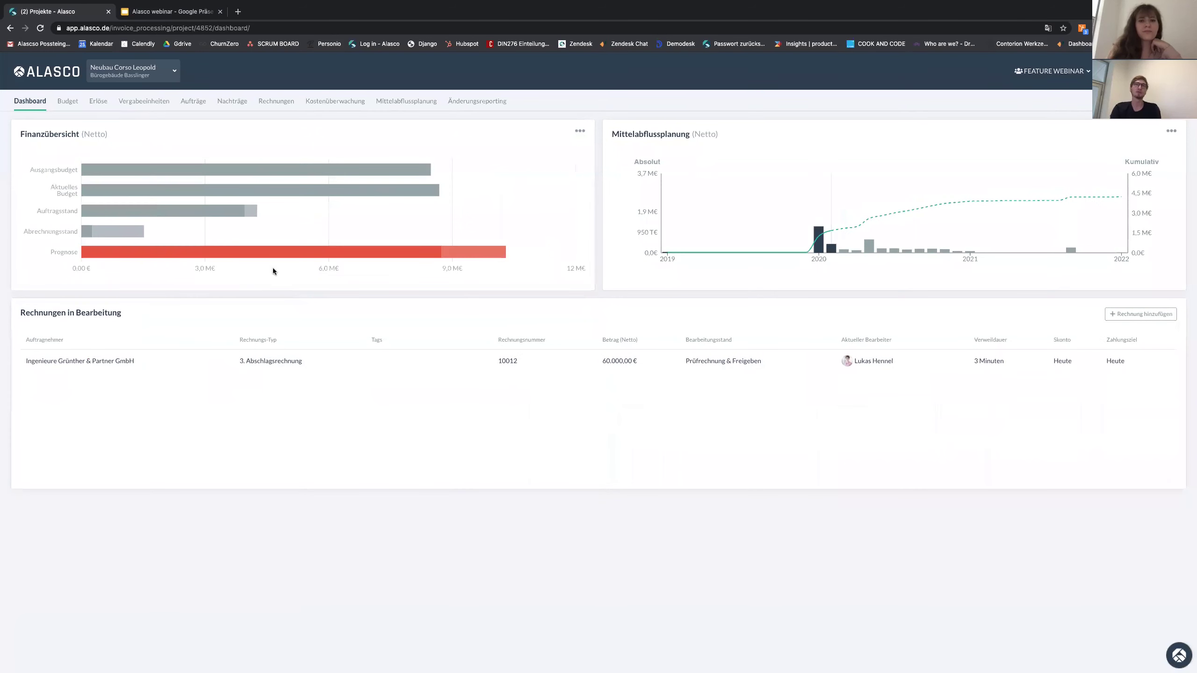
{"action": "mouse_move", "coordinate": [312, 256]}
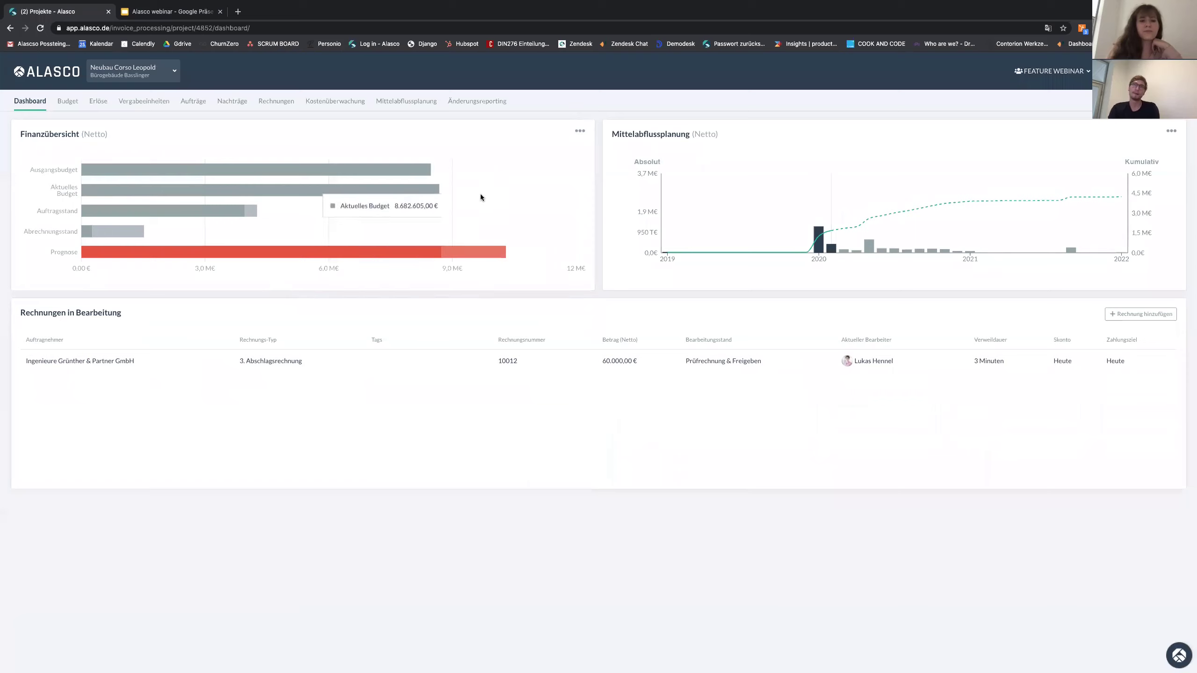
{"action": "left_click", "coordinate": [580, 132]}
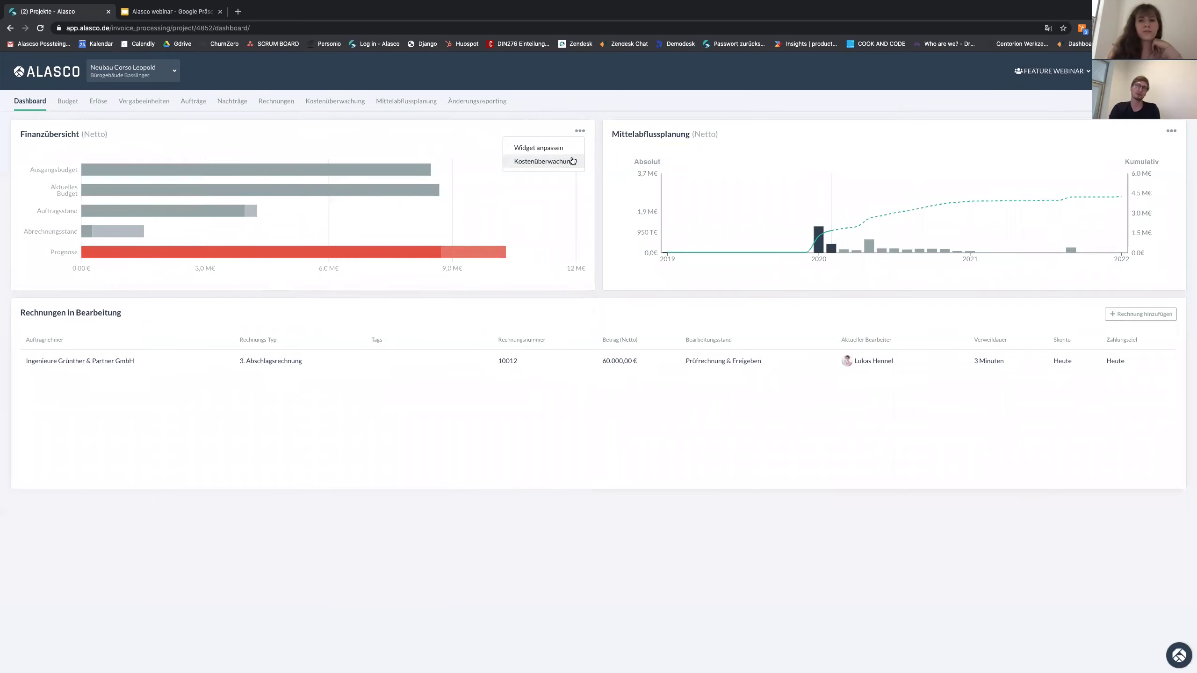
{"action": "left_click", "coordinate": [440, 161]}
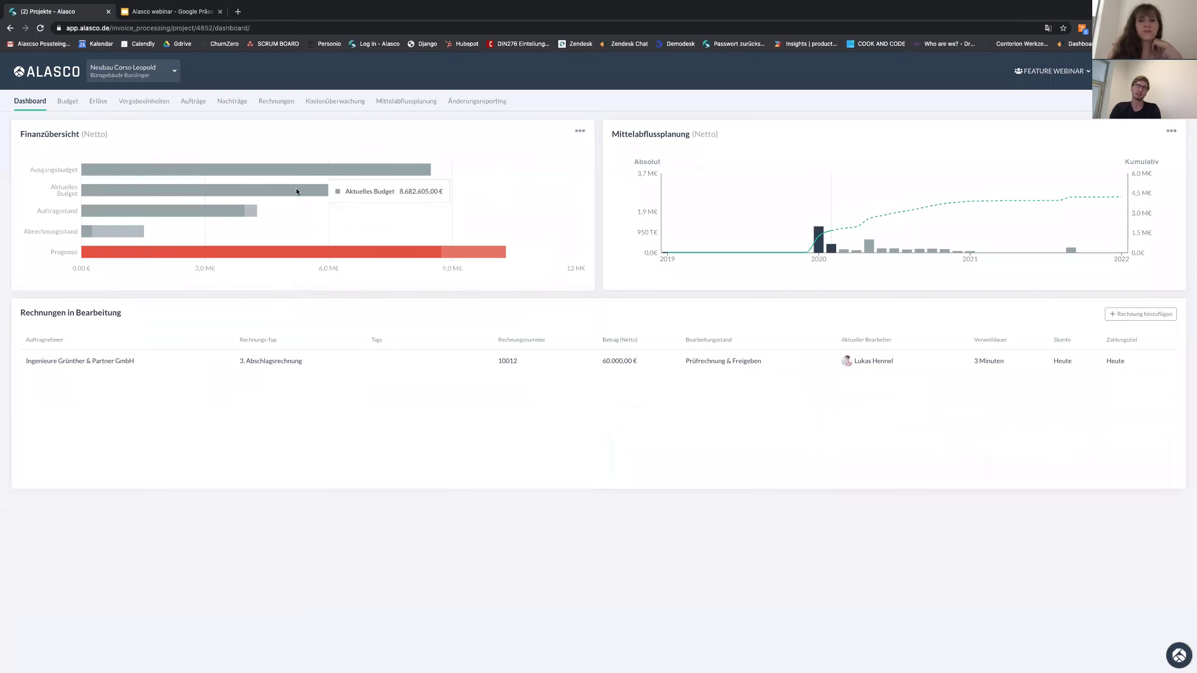
{"action": "left_click", "coordinate": [580, 131]}
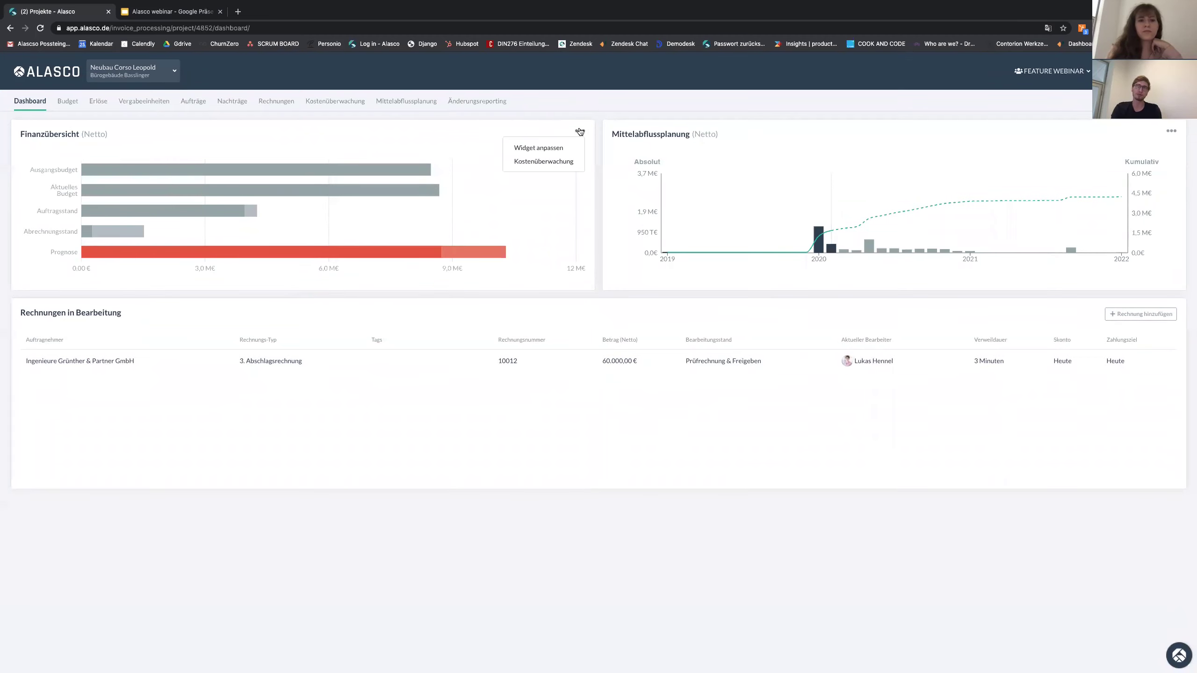
{"action": "left_click", "coordinate": [544, 149]}
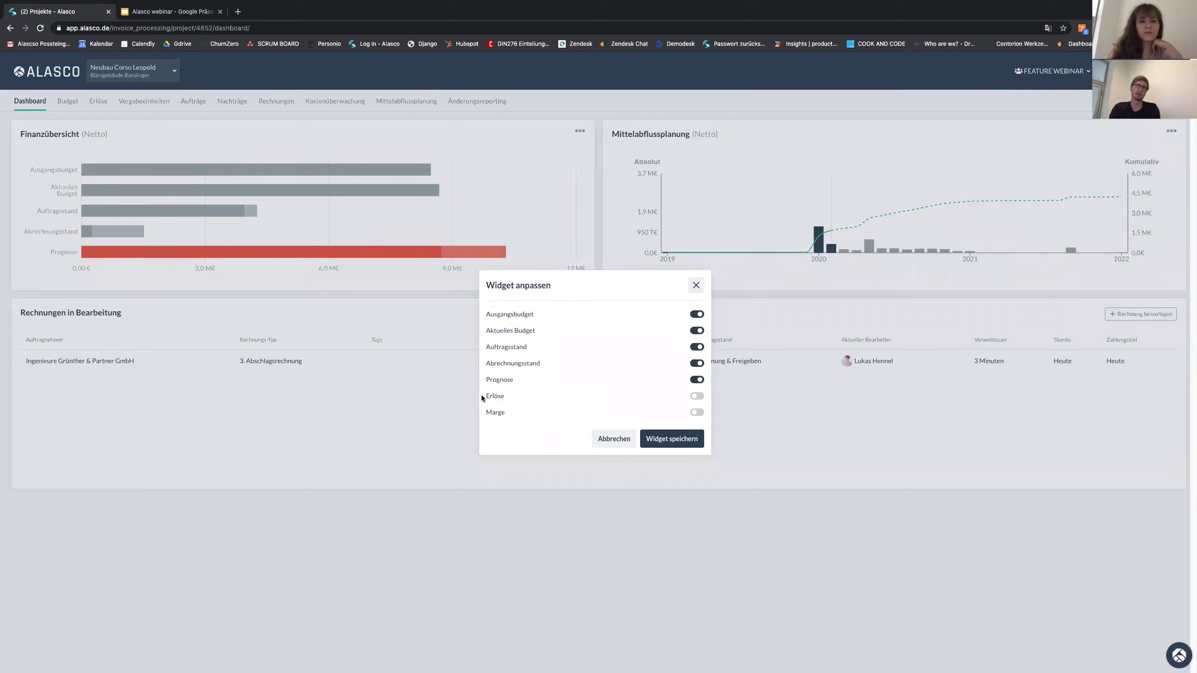
{"action": "left_click", "coordinate": [697, 396]}
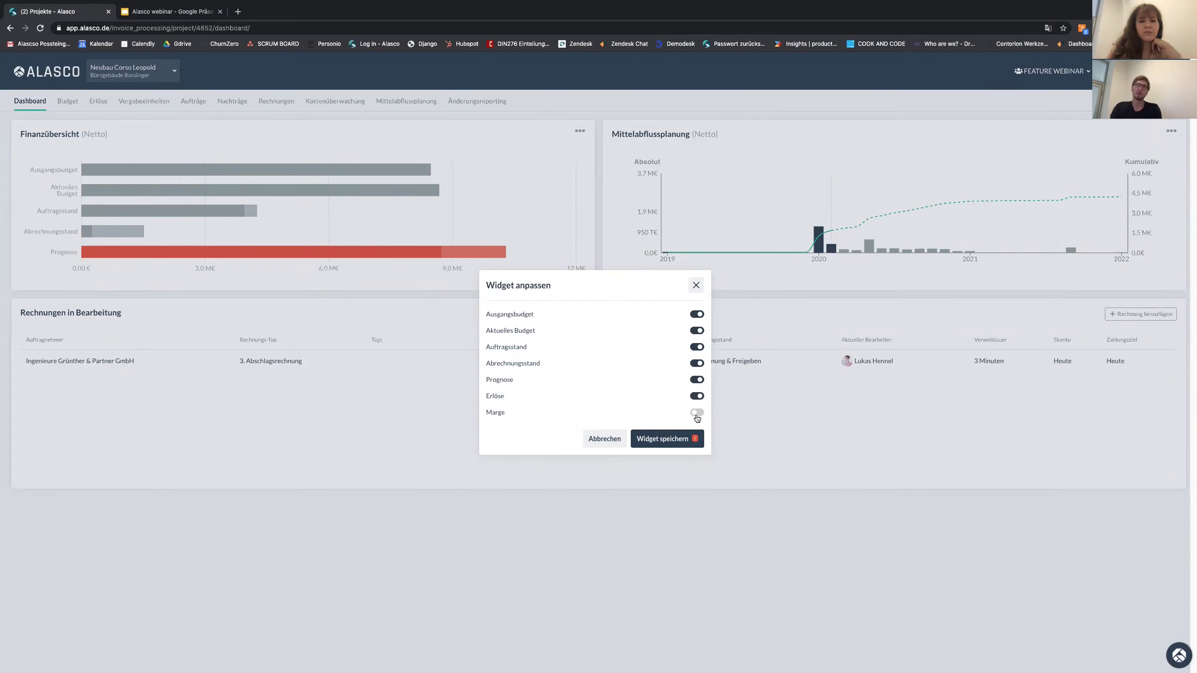
{"action": "left_click", "coordinate": [698, 413]}
{"action": "left_click", "coordinate": [699, 413]}
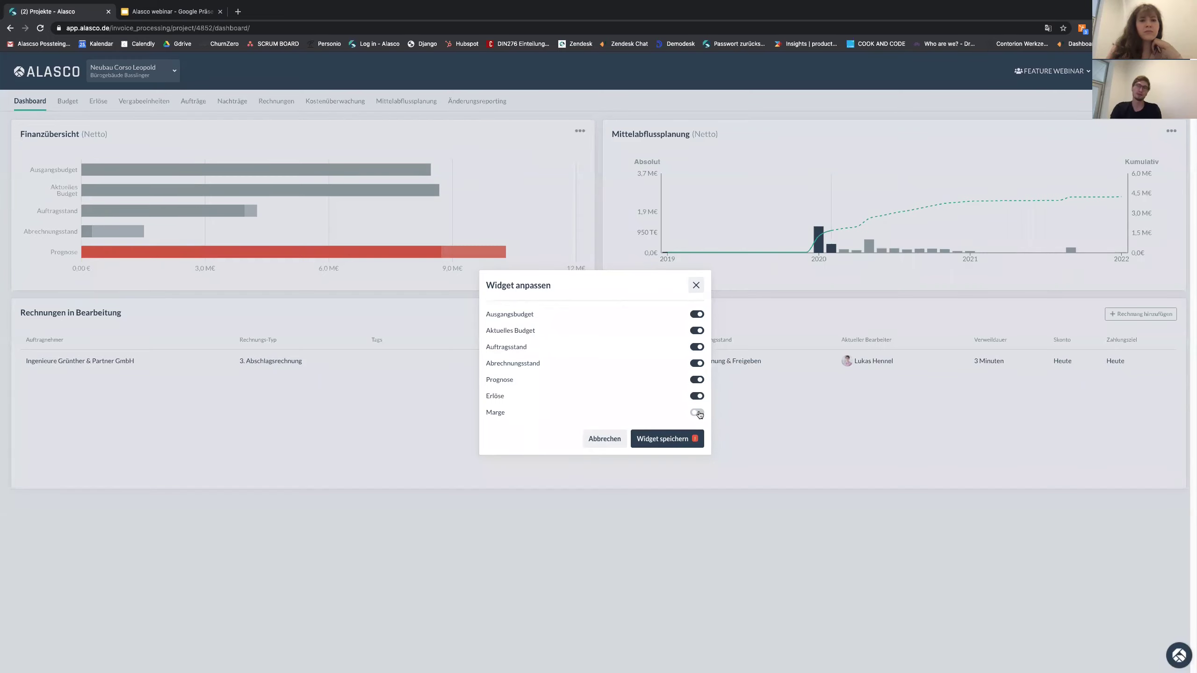
{"action": "left_click", "coordinate": [658, 440]}
Check the Erlöse bar's breakdown and the project's list of planned and realised Erlöse, and return to the project dashboard.
{"action": "mouse_move", "coordinate": [377, 254]}
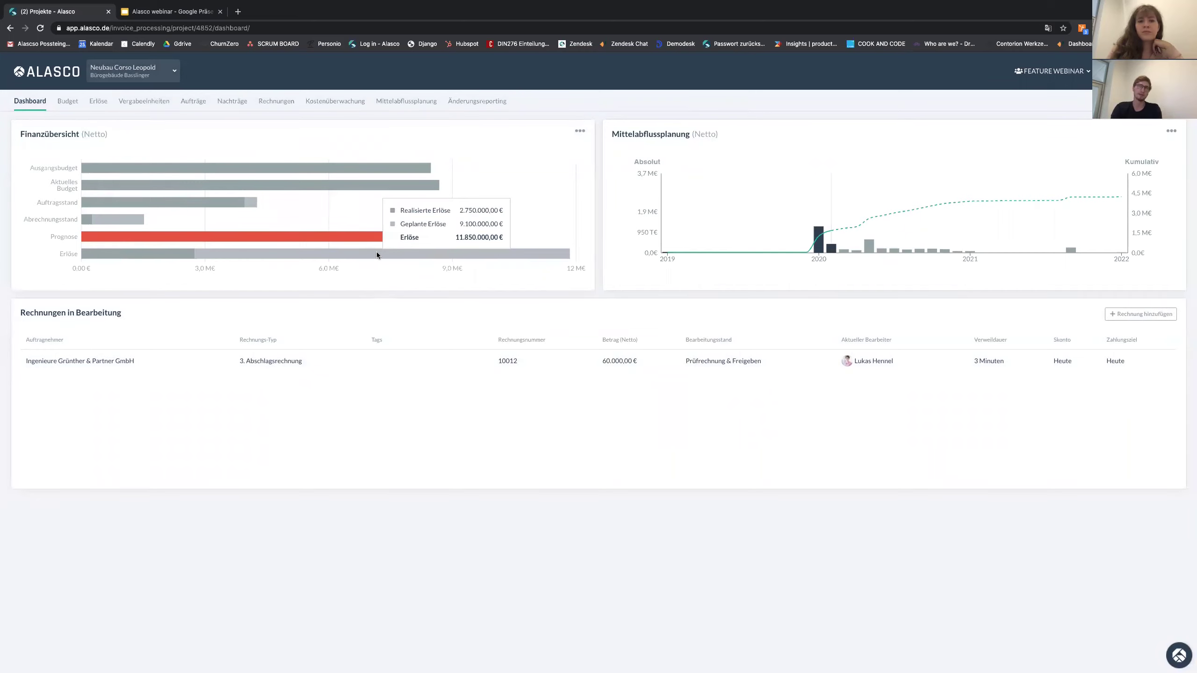
{"action": "left_click", "coordinate": [96, 102]}
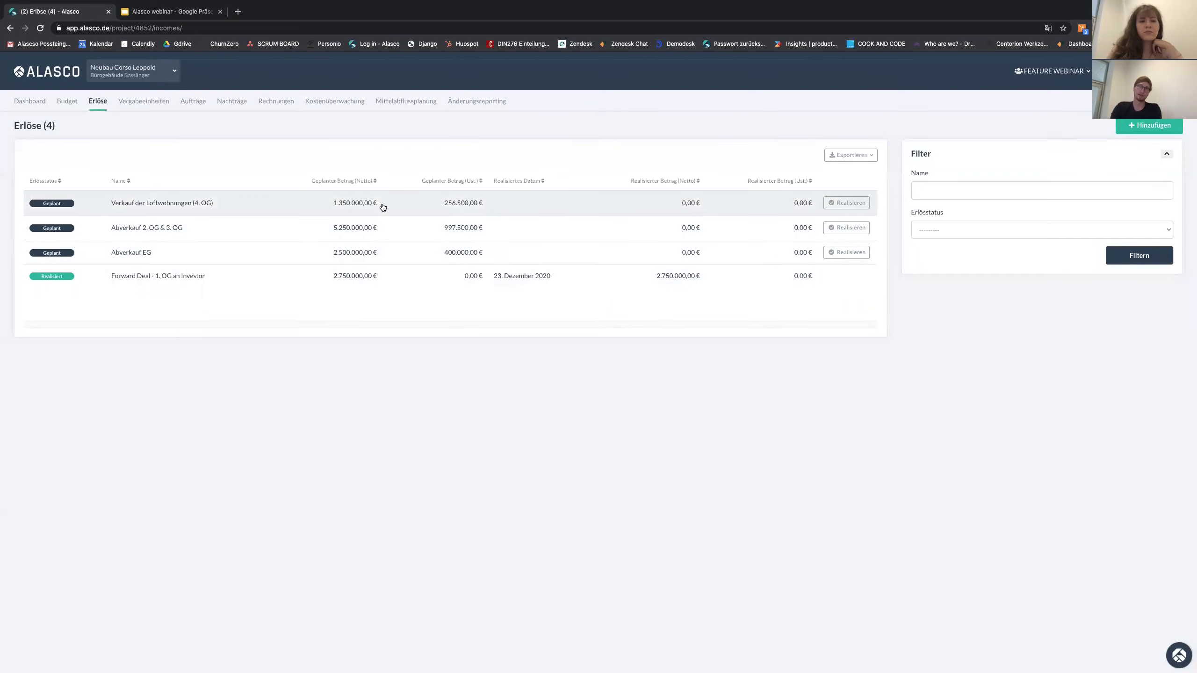
{"action": "left_click", "coordinate": [42, 104]}
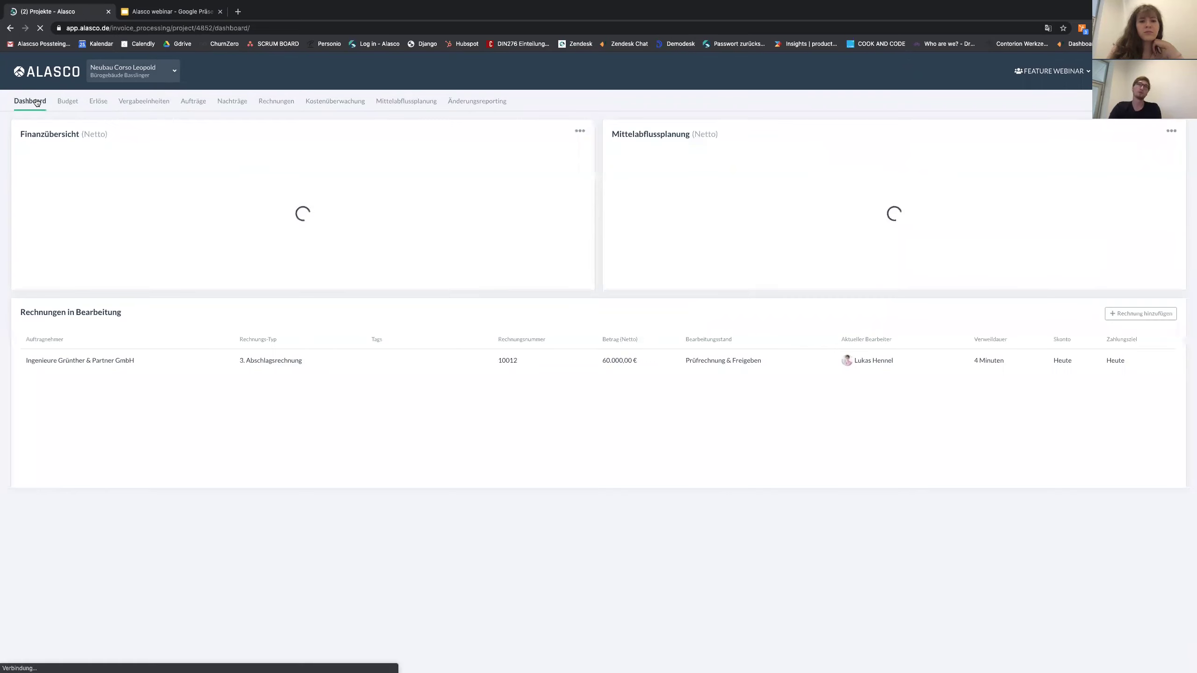
Add Marge to the Finanzübersicht widget, save the widget and inspect the breakdown of the Marge bar.
{"action": "left_click", "coordinate": [580, 131]}
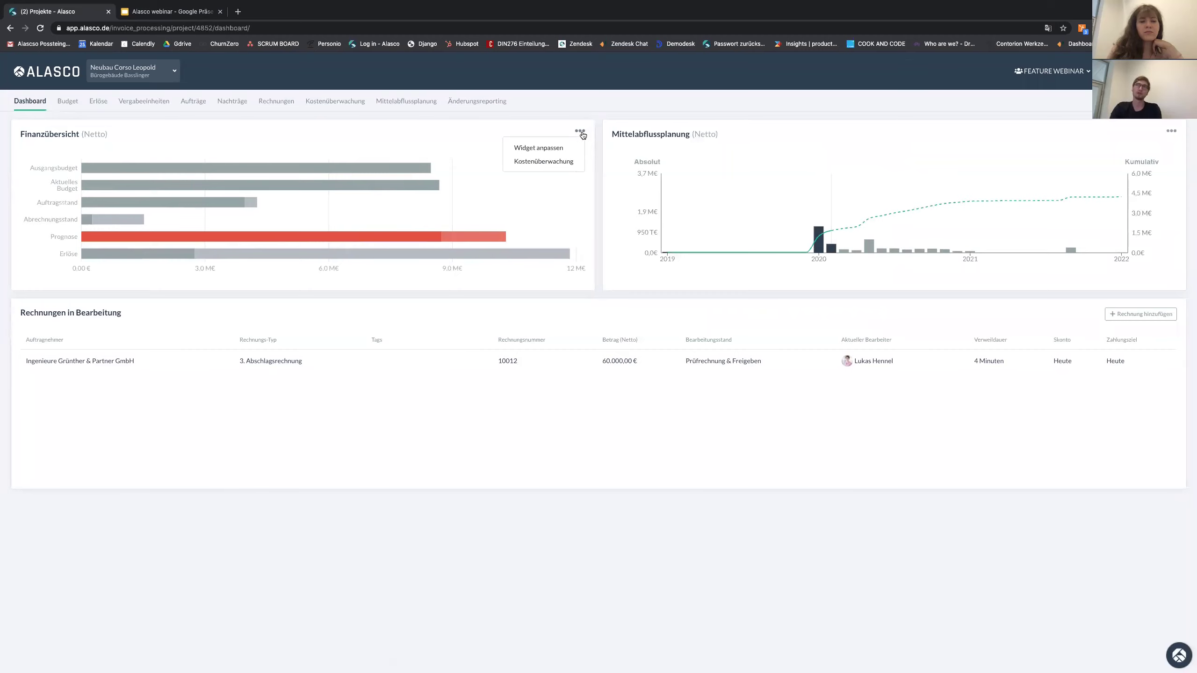
{"action": "left_click", "coordinate": [561, 149]}
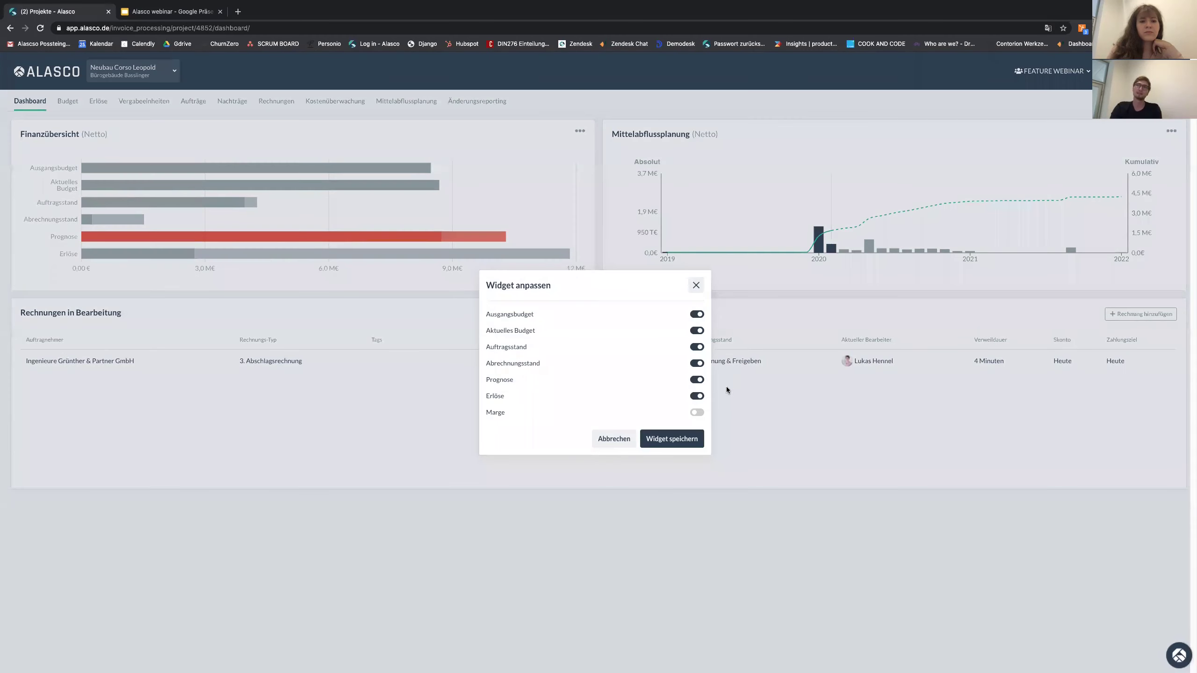
{"action": "left_click", "coordinate": [671, 438]}
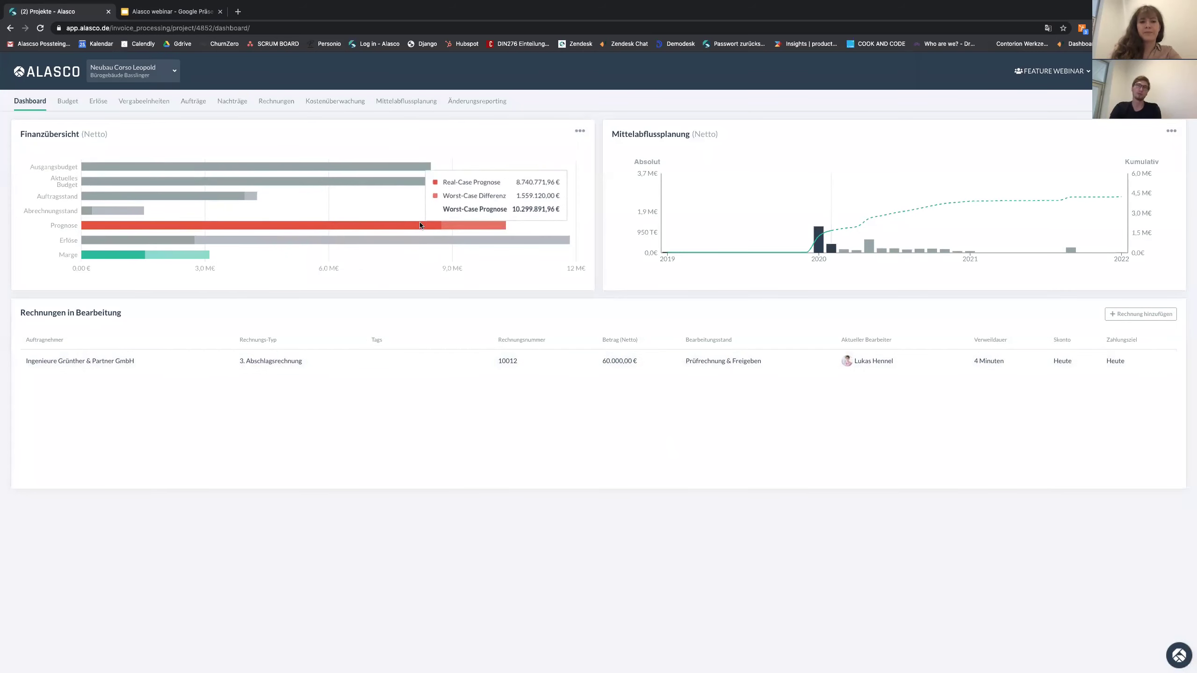
{"action": "mouse_move", "coordinate": [194, 260]}
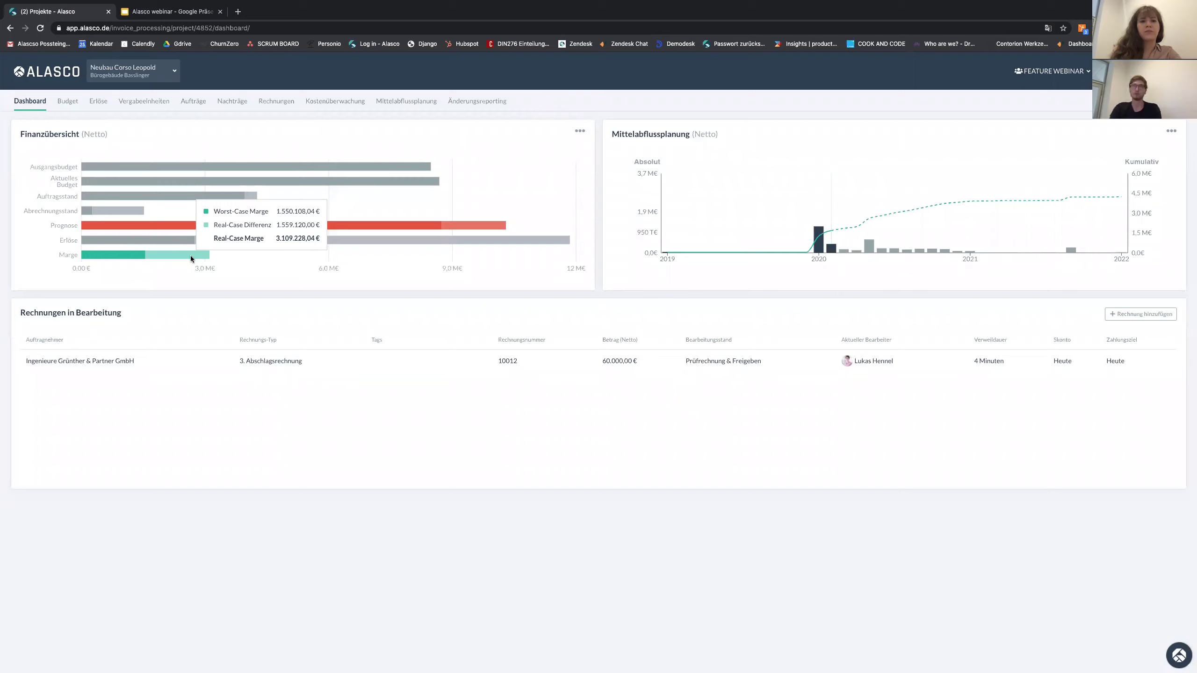
Hide Ausgangsbudget in the Finanzübersicht widget and save the widget.
{"action": "left_click", "coordinate": [579, 131]}
{"action": "left_click", "coordinate": [555, 148]}
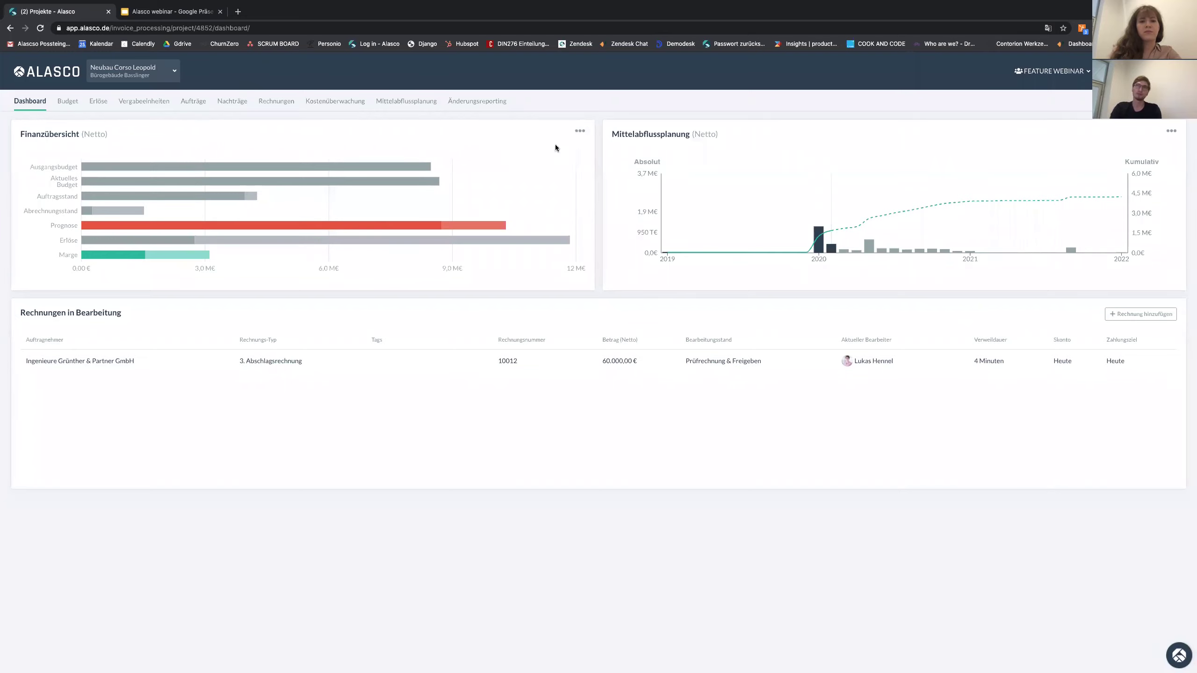
{"action": "left_click", "coordinate": [697, 315]}
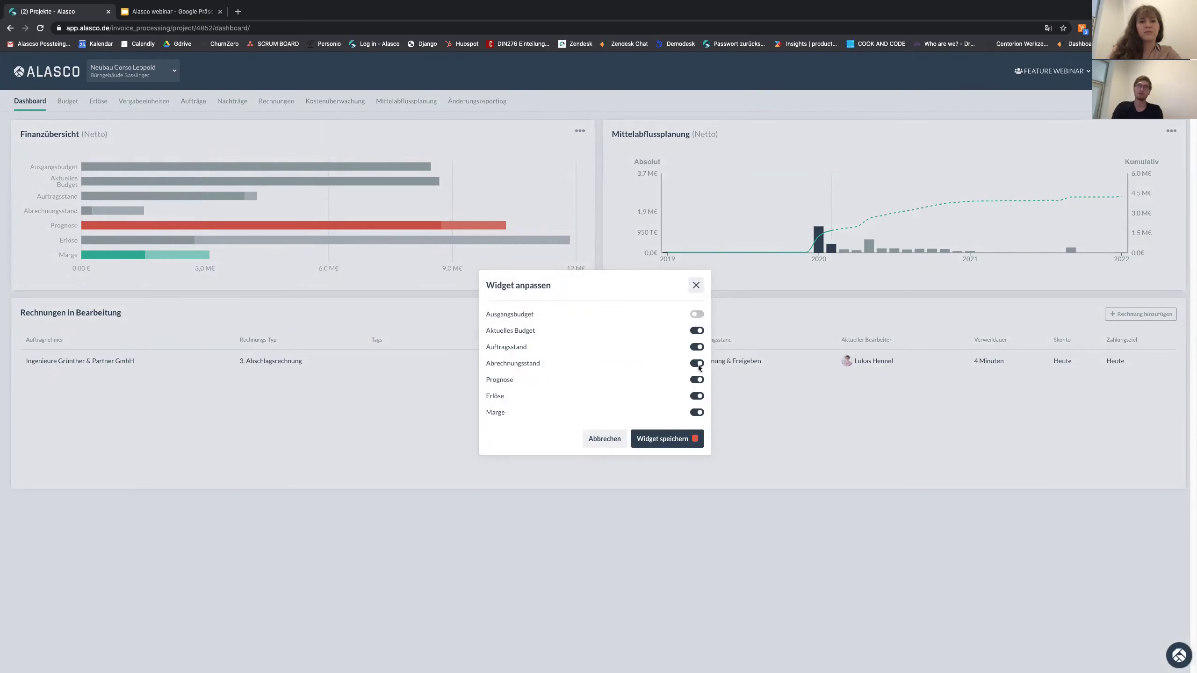
{"action": "left_click", "coordinate": [681, 440]}
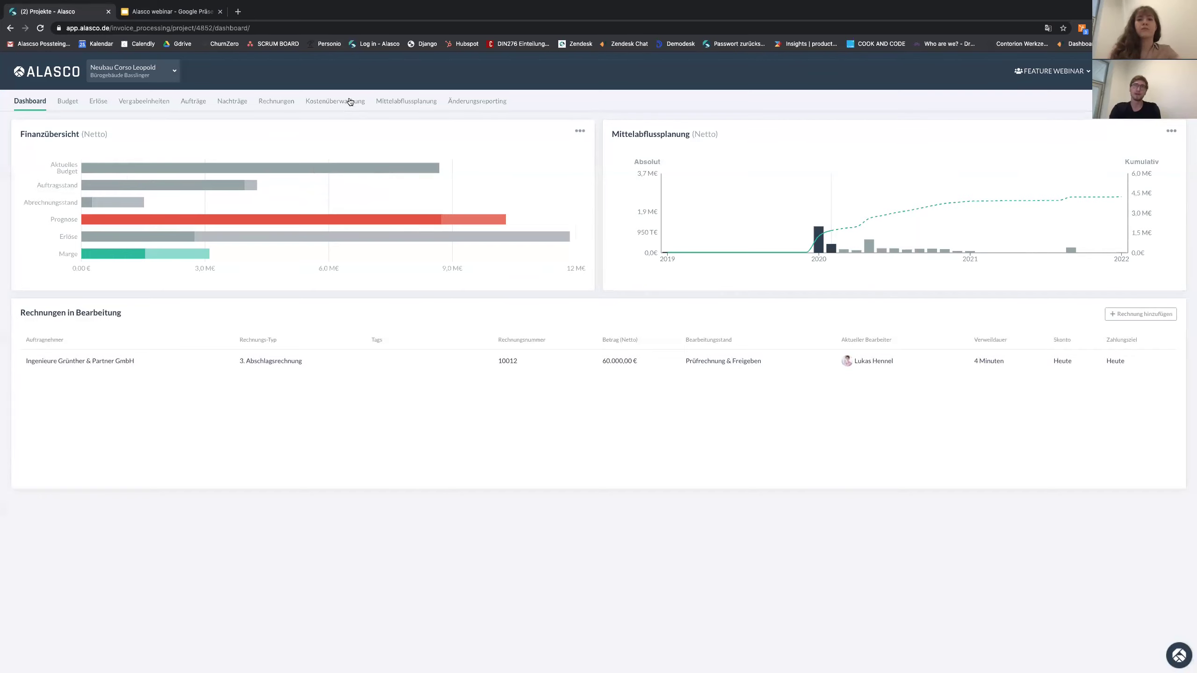
Open the project's Kostenüberwachung, expand VE 0 - Planerleistungen and examine its budget, contract and forecast columns.
{"action": "left_click", "coordinate": [322, 103]}
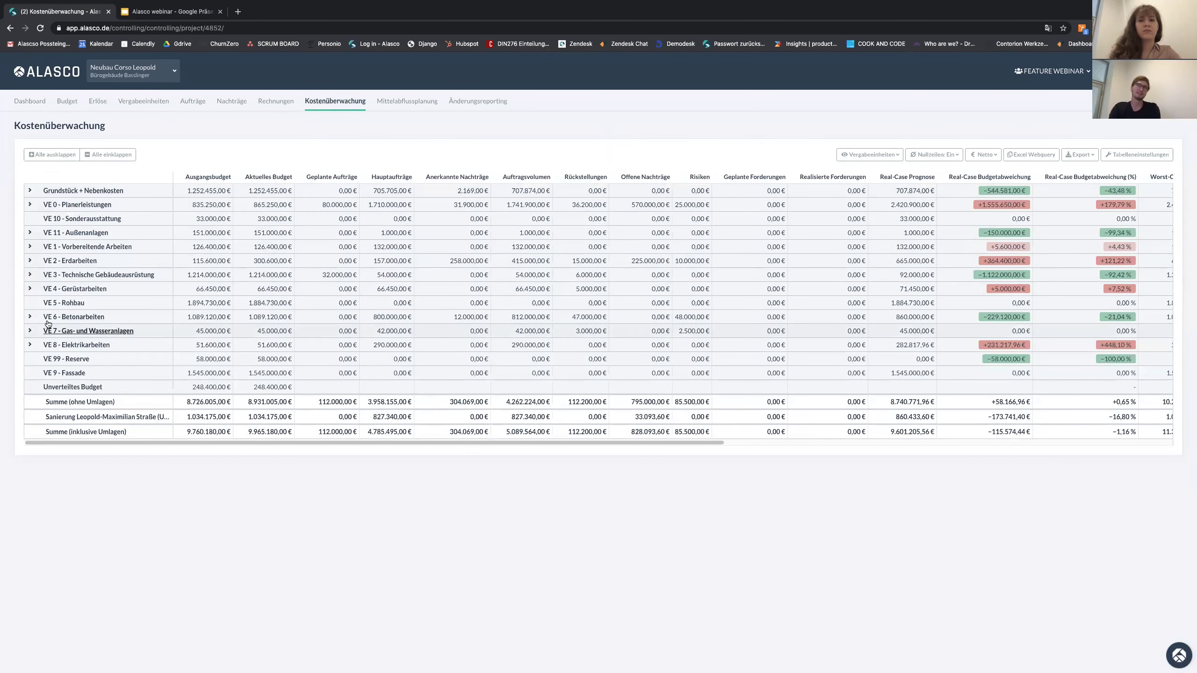
{"action": "left_click", "coordinate": [28, 204]}
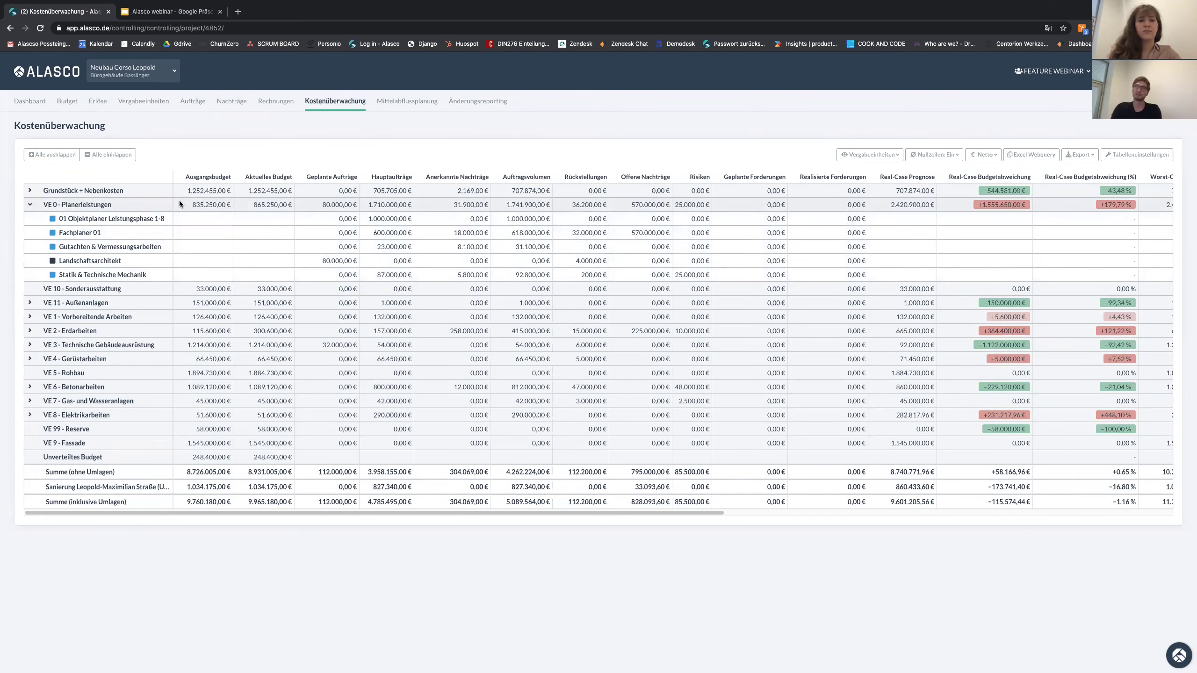
{"action": "scroll", "coordinate": [355, 300], "scroll_direction": "right", "scroll_amount": 15}
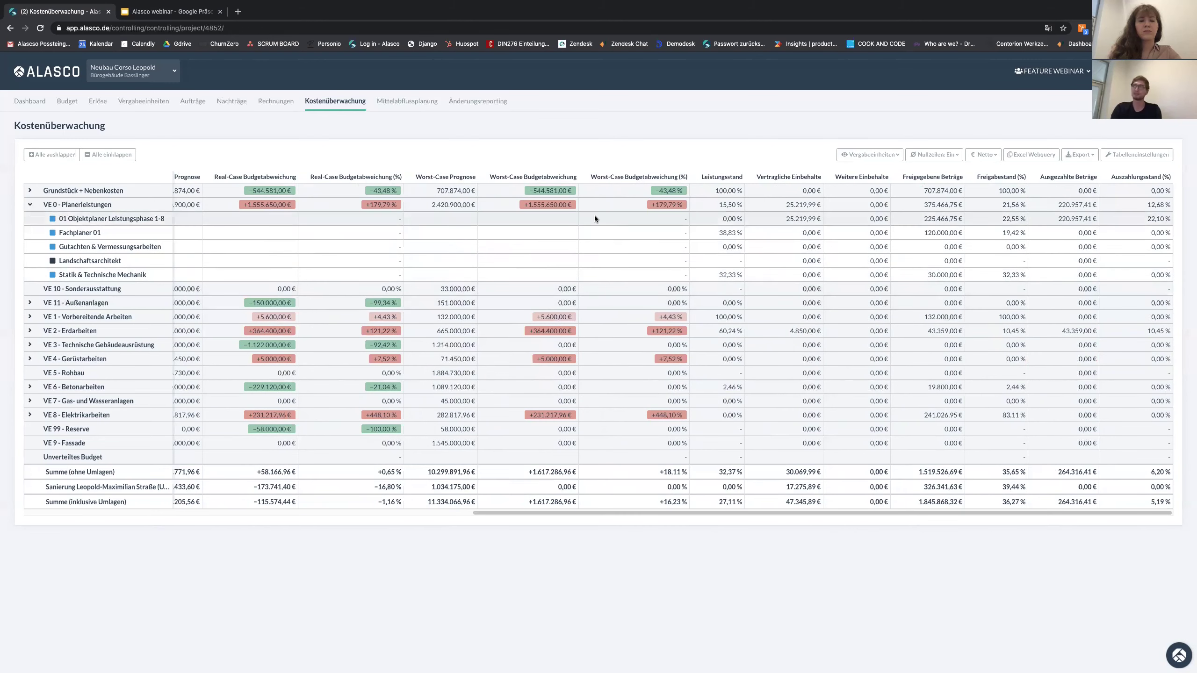
{"action": "scroll", "coordinate": [688, 230], "scroll_direction": "left", "scroll_amount": 5}
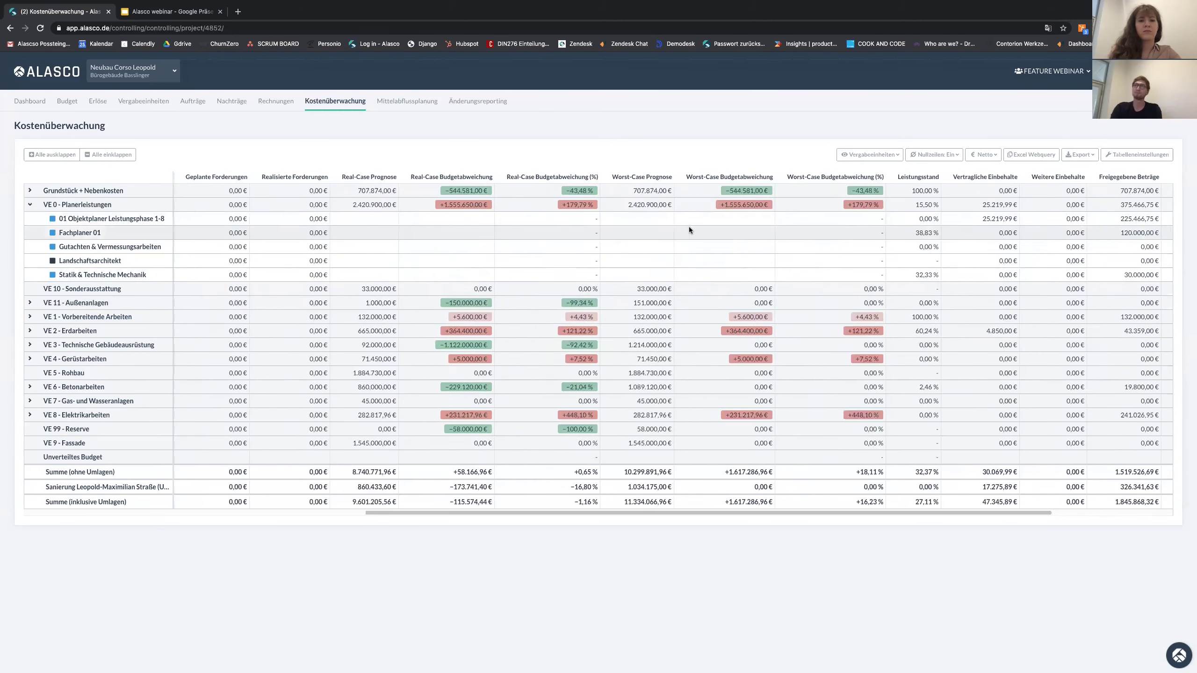
{"action": "scroll", "coordinate": [688, 230], "scroll_direction": "left", "scroll_amount": 8}
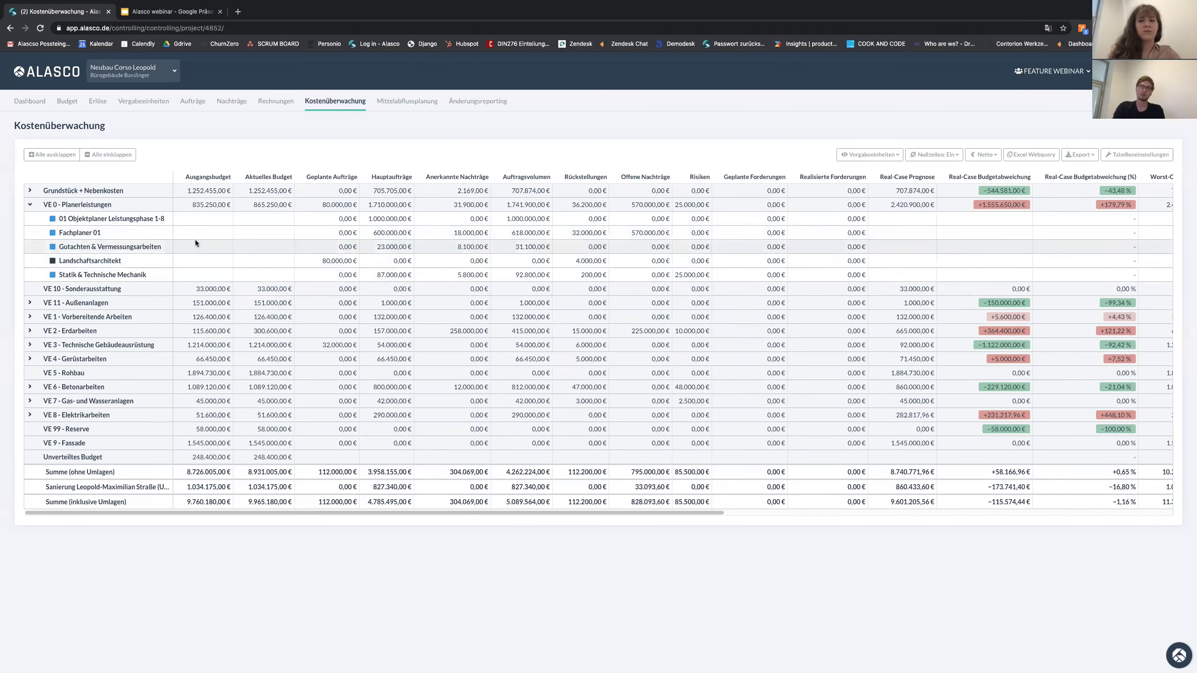
Look across the Kostenüberwachung columns again and review which columns can be shown or hidden in the Tabelleneinstellungen.
{"action": "scroll", "coordinate": [202, 242], "scroll_direction": "right", "scroll_amount": 10}
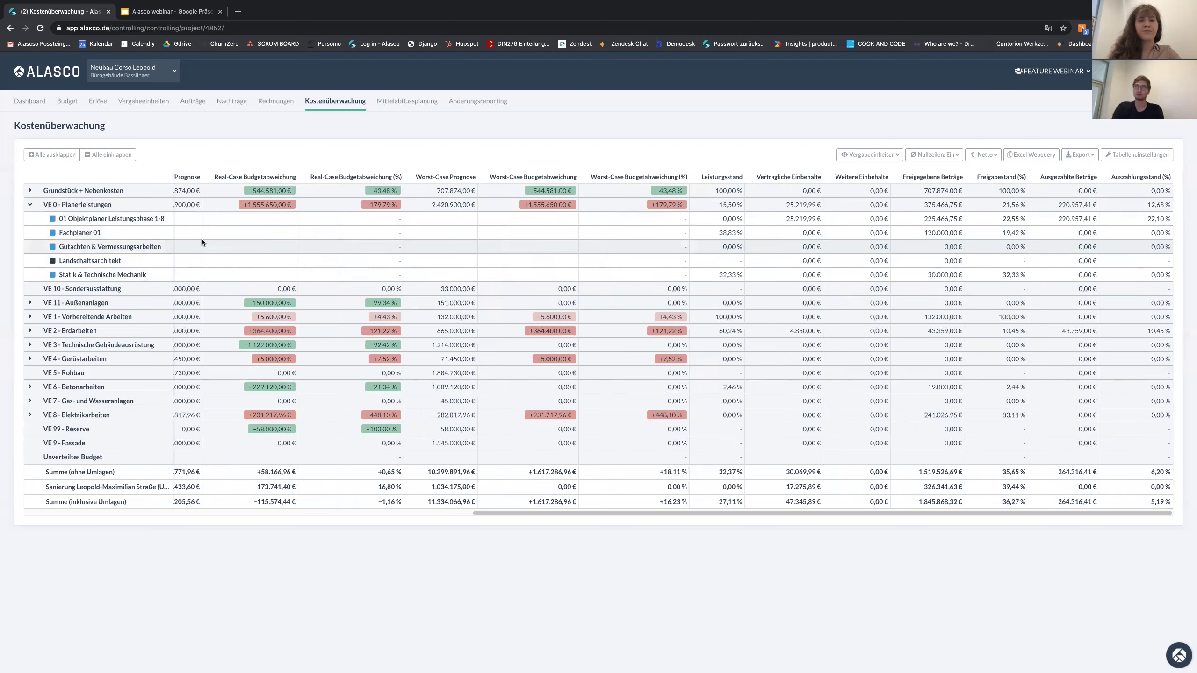
{"action": "scroll", "coordinate": [254, 247], "scroll_direction": "left", "scroll_amount": 5}
{"action": "scroll", "coordinate": [254, 247], "scroll_direction": "left", "scroll_amount": 8}
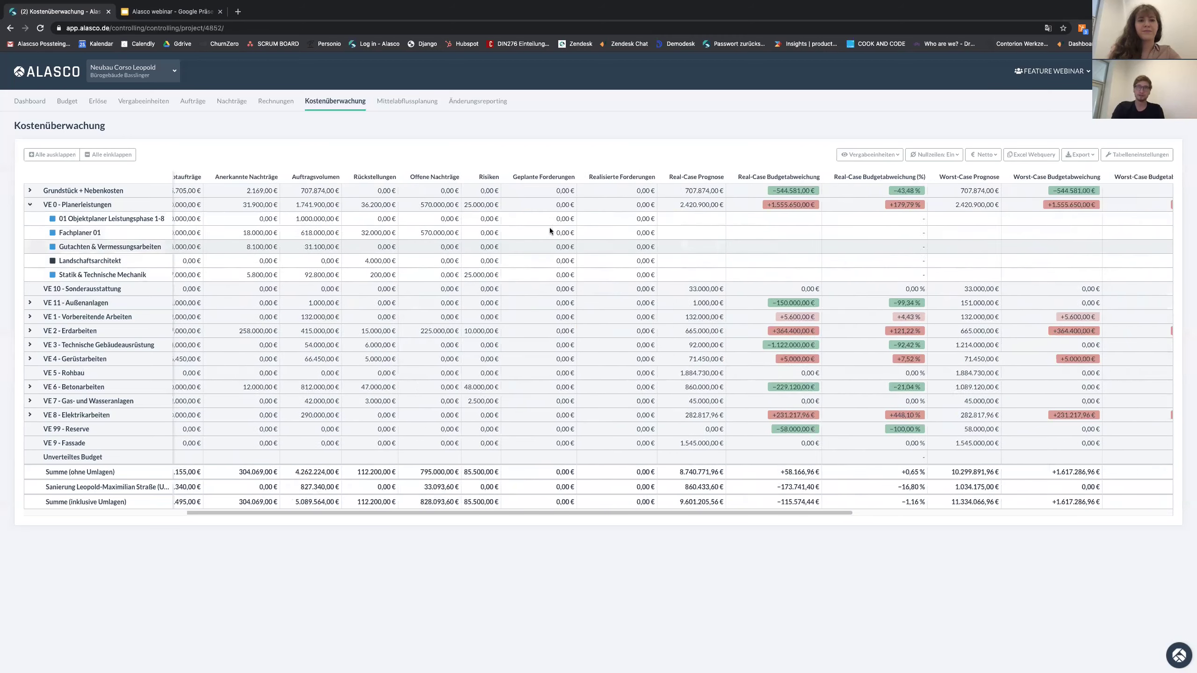
{"action": "left_click", "coordinate": [1126, 156]}
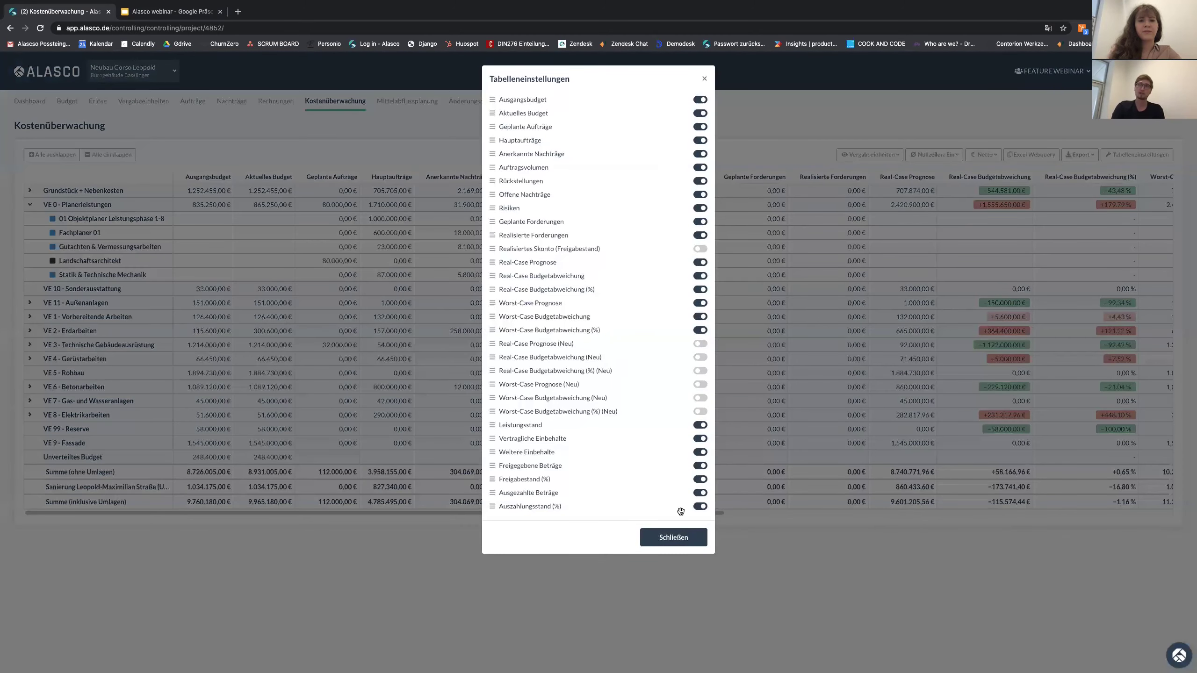
{"action": "left_click", "coordinate": [663, 538]}
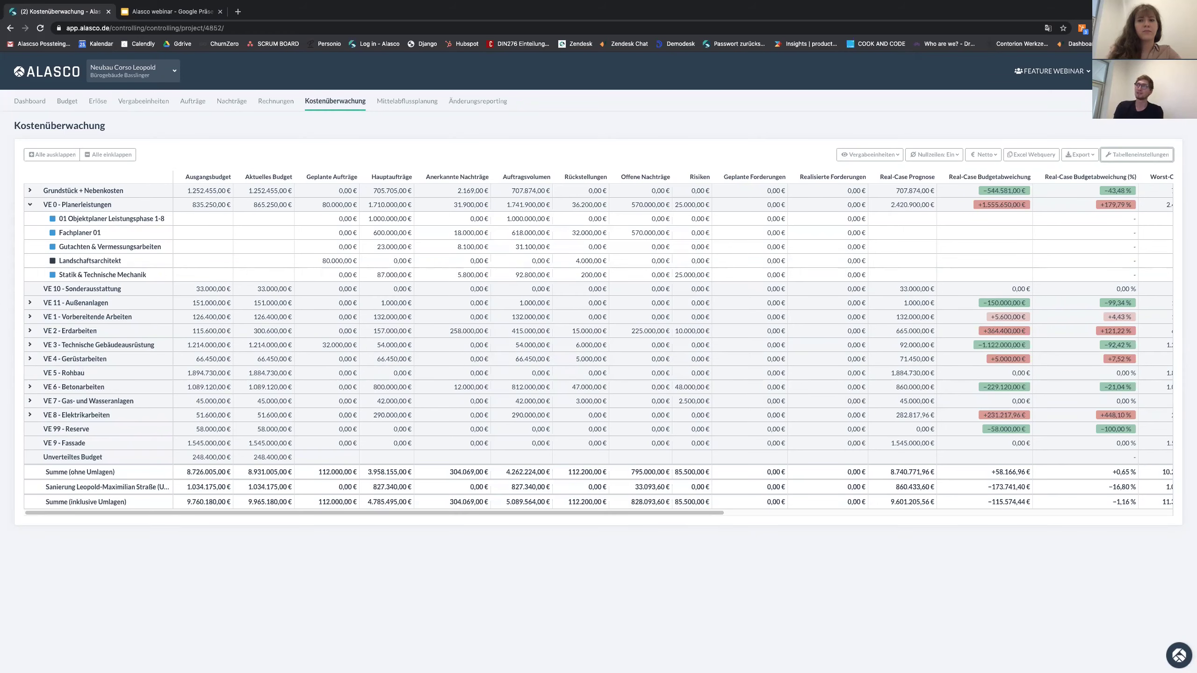
Open the "Was gibt's Neues?" feed and read through the September and August 2020 feature announcements.
{"action": "left_click", "coordinate": [1053, 70]}
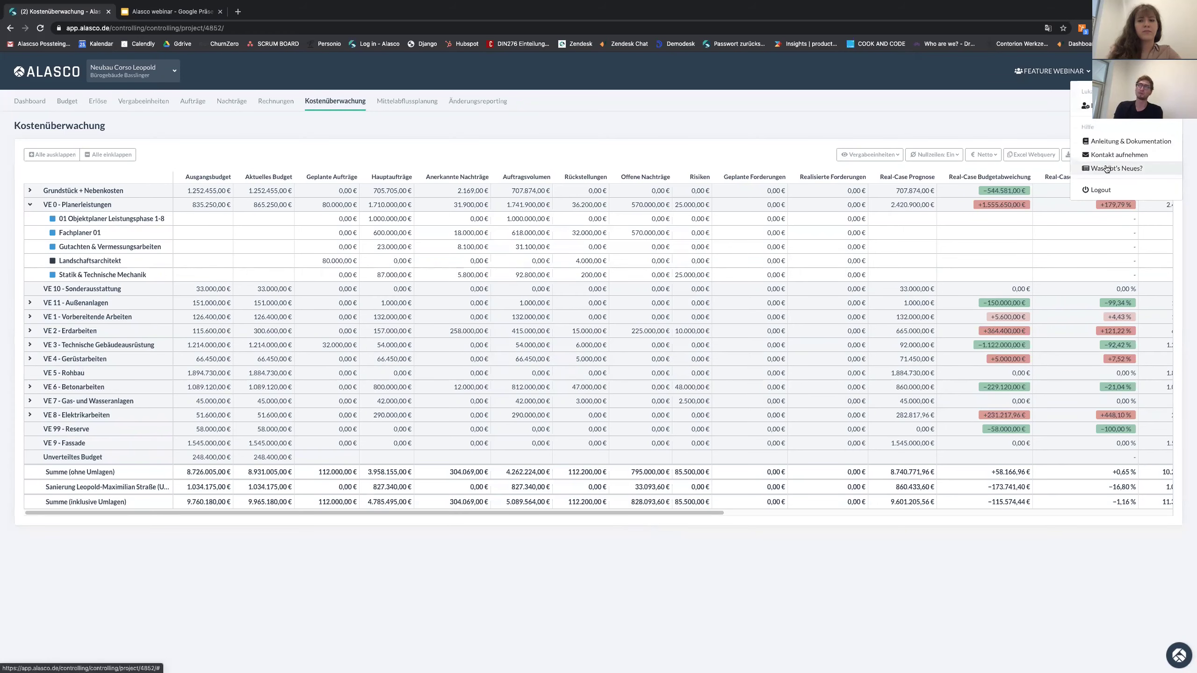
{"action": "left_click", "coordinate": [1107, 169]}
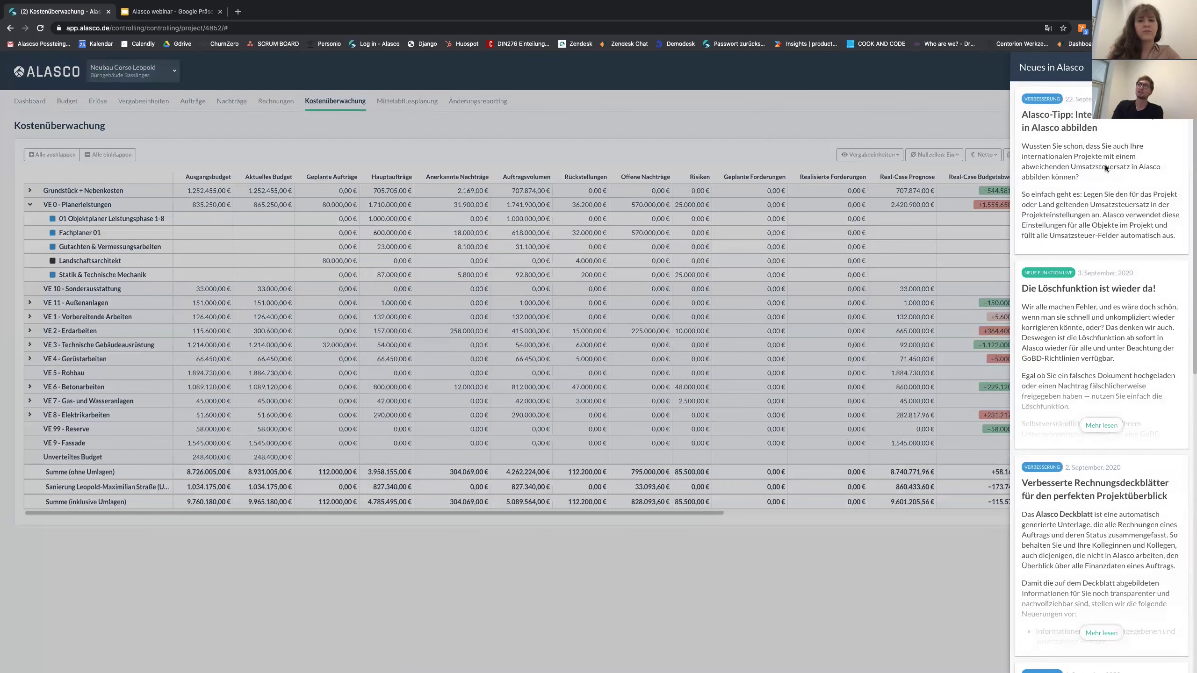
{"action": "scroll", "coordinate": [1111, 391], "scroll_direction": "down", "scroll_amount": 1}
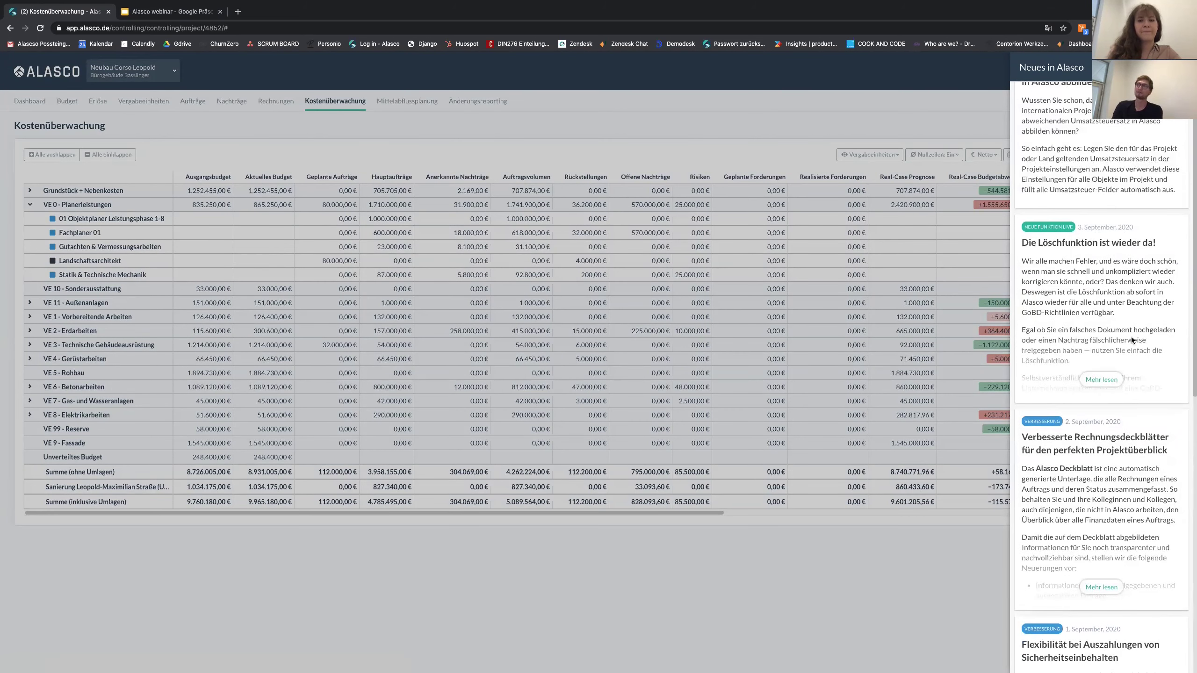
{"action": "scroll", "coordinate": [1122, 267], "scroll_direction": "down", "scroll_amount": 7}
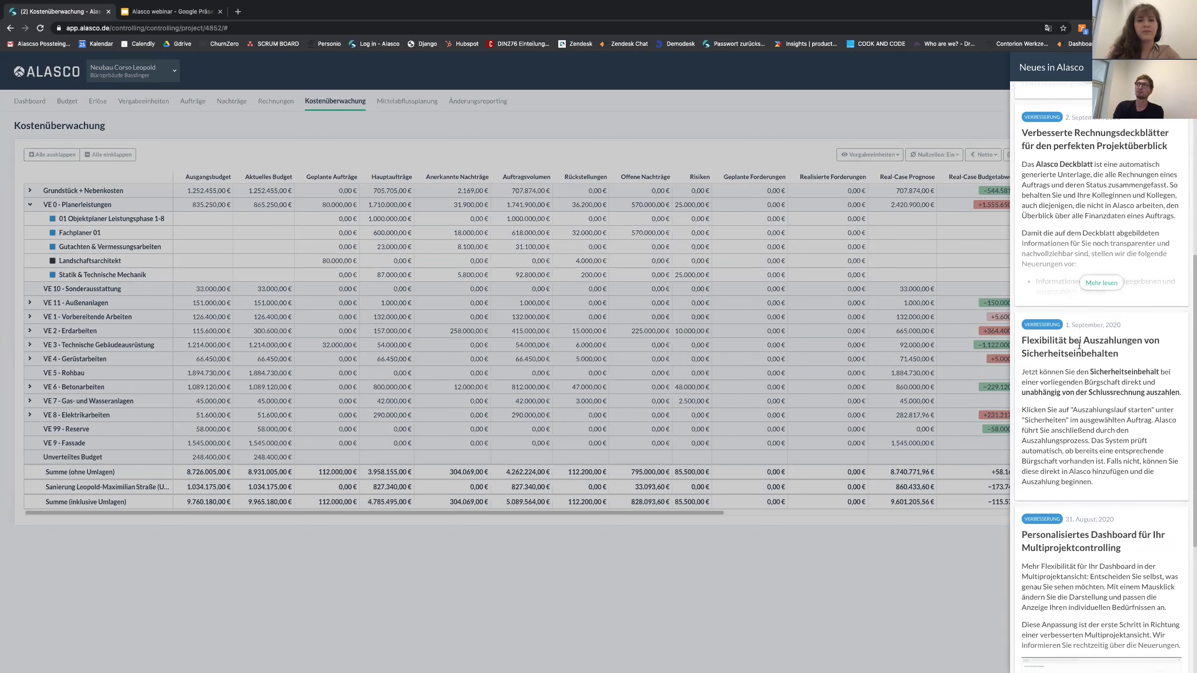
Look through the remaining feature announcements back to the most recent ones and close the news feed.
{"action": "scroll", "coordinate": [1110, 359], "scroll_direction": "down", "scroll_amount": 1}
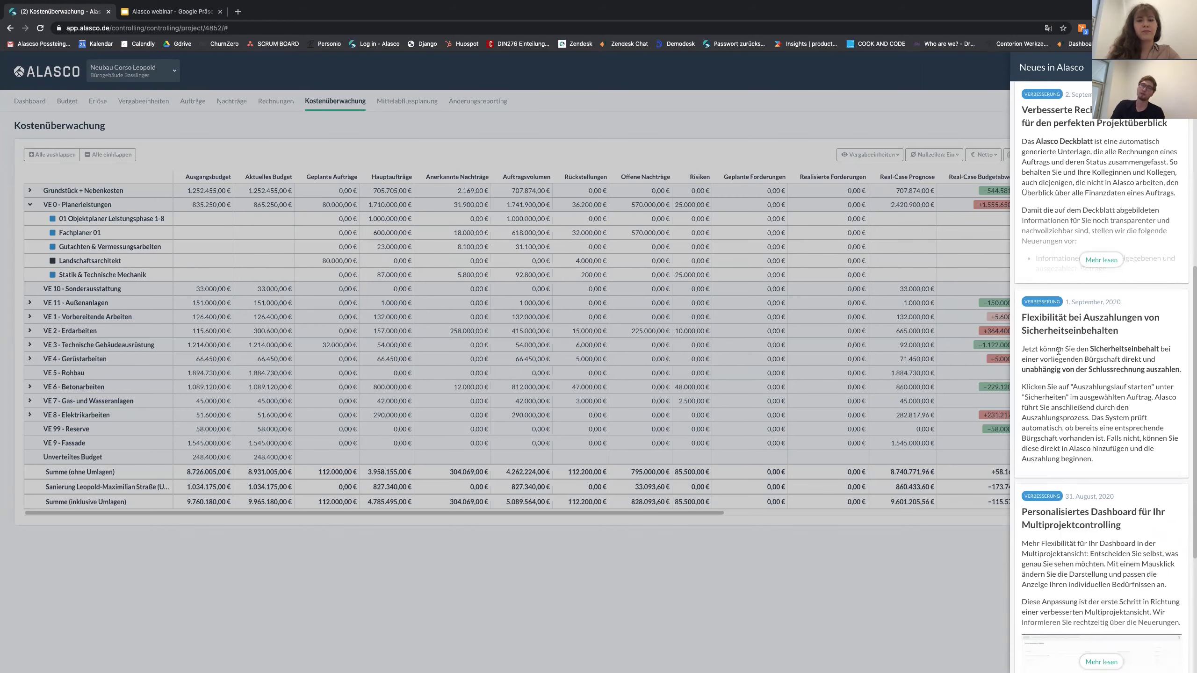
{"action": "scroll", "coordinate": [1061, 349], "scroll_direction": "up", "scroll_amount": 8}
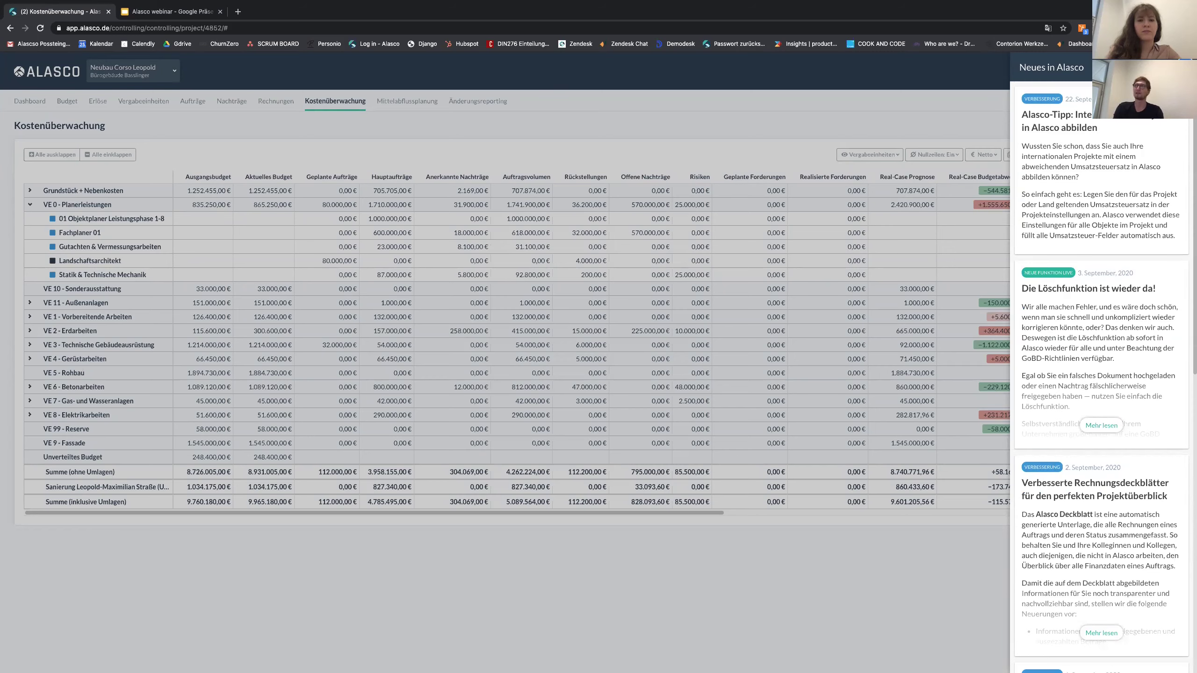
{"action": "left_click", "coordinate": [896, 117]}
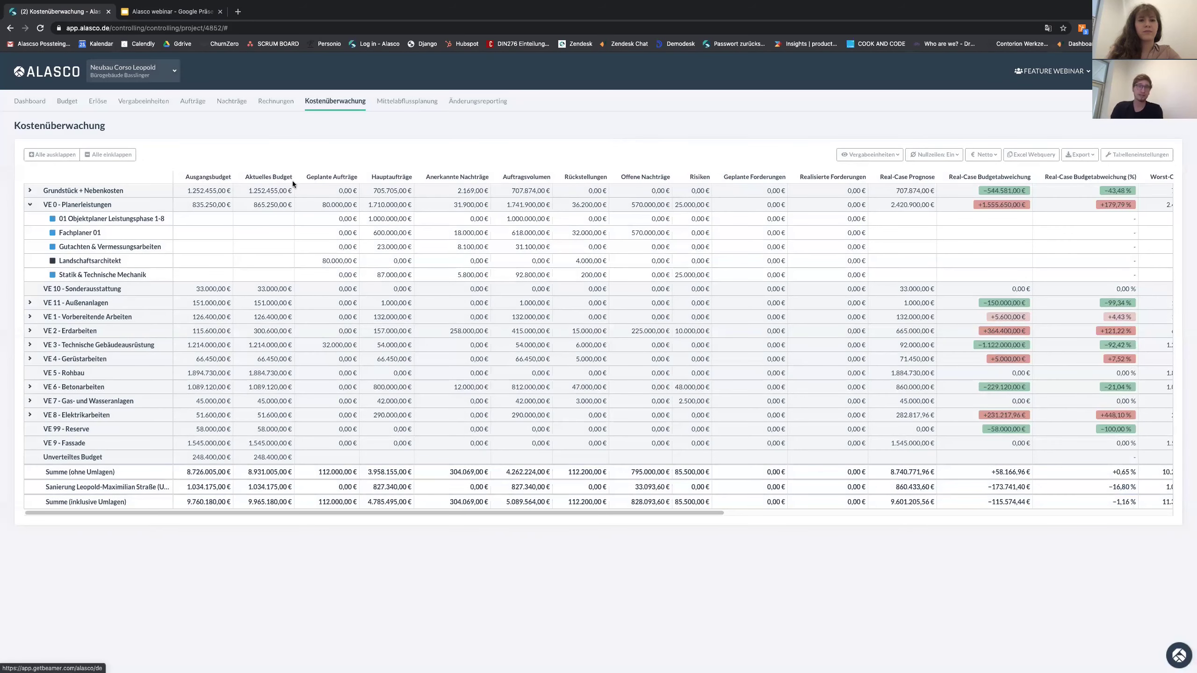
Open the contract 00 Elektro Feinmontage and review which invoices and guarantees its deletion would remove.
{"action": "mouse_move", "coordinate": [291, 180]}
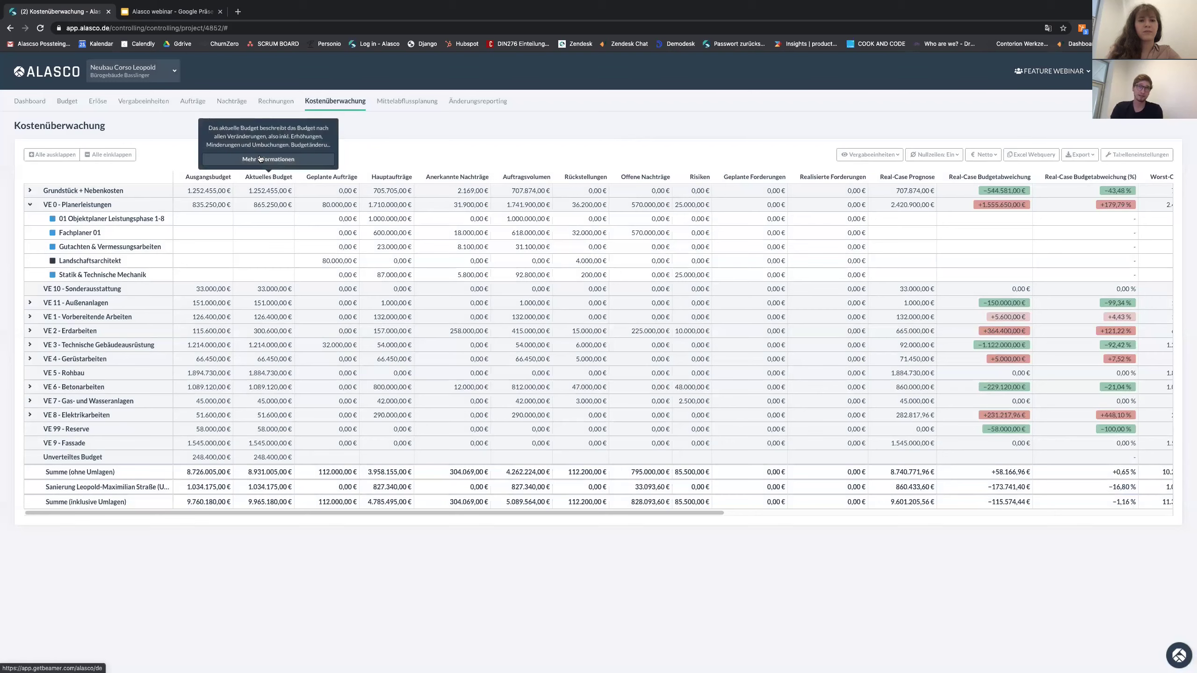
{"action": "left_click", "coordinate": [201, 105]}
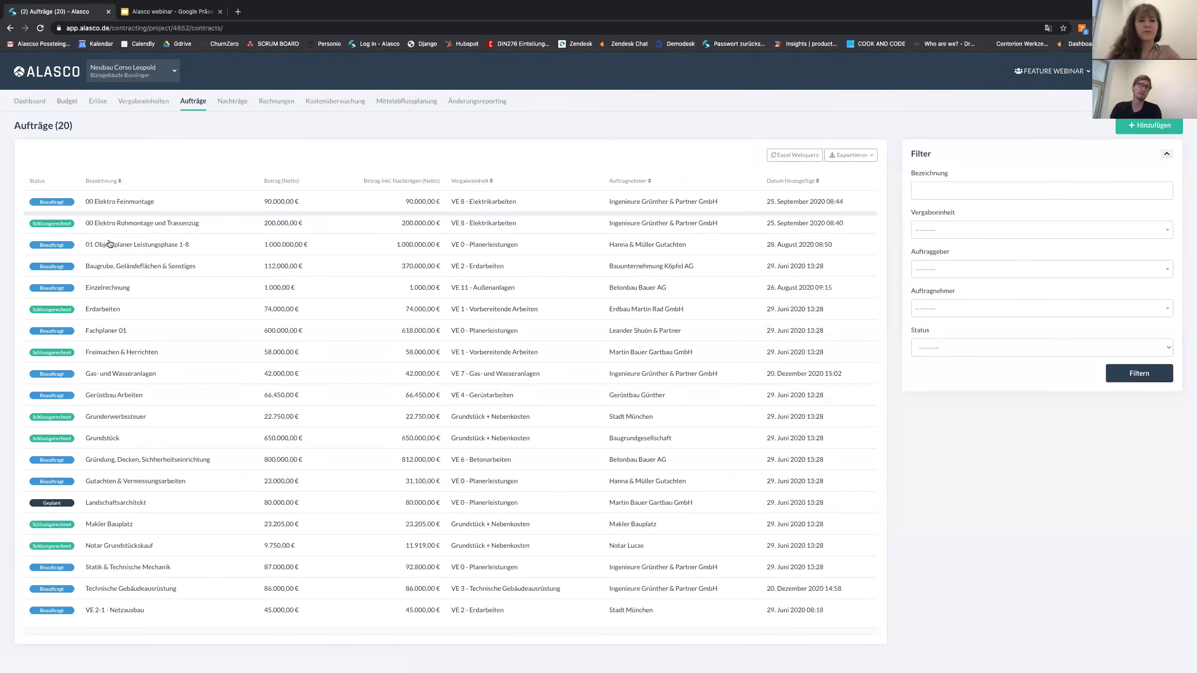
{"action": "left_click", "coordinate": [132, 203]}
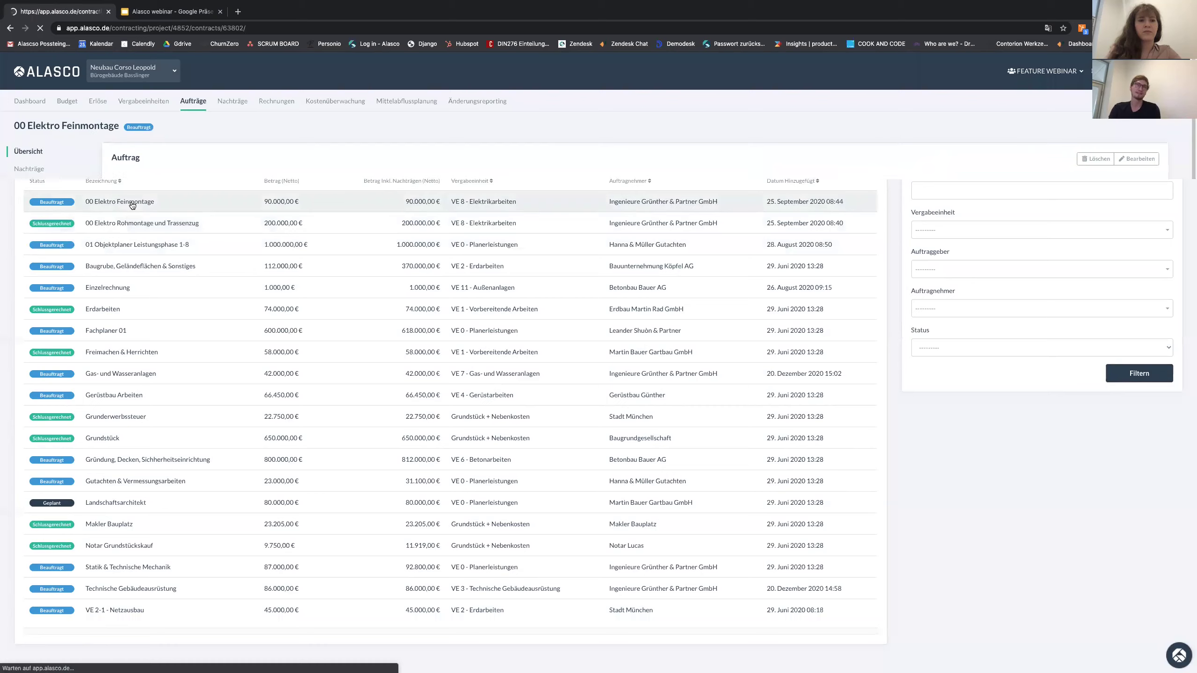
{"action": "left_click", "coordinate": [1094, 158]}
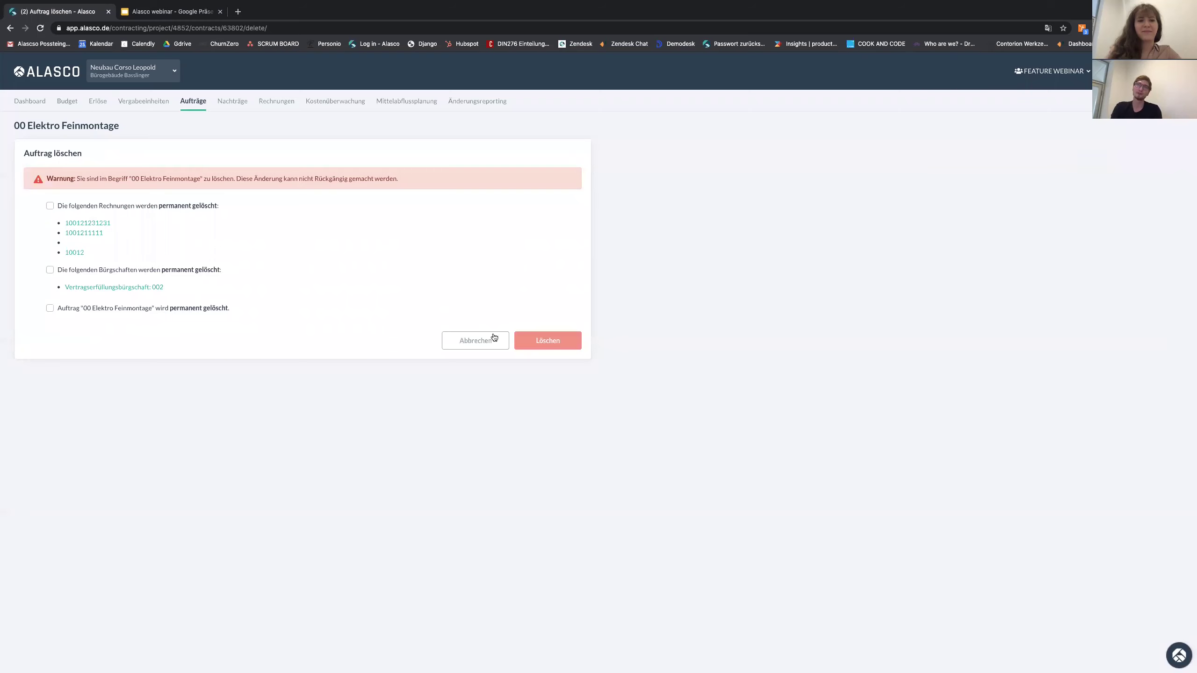
{"action": "left_click", "coordinate": [494, 338]}
{"action": "left_click", "coordinate": [1096, 160]}
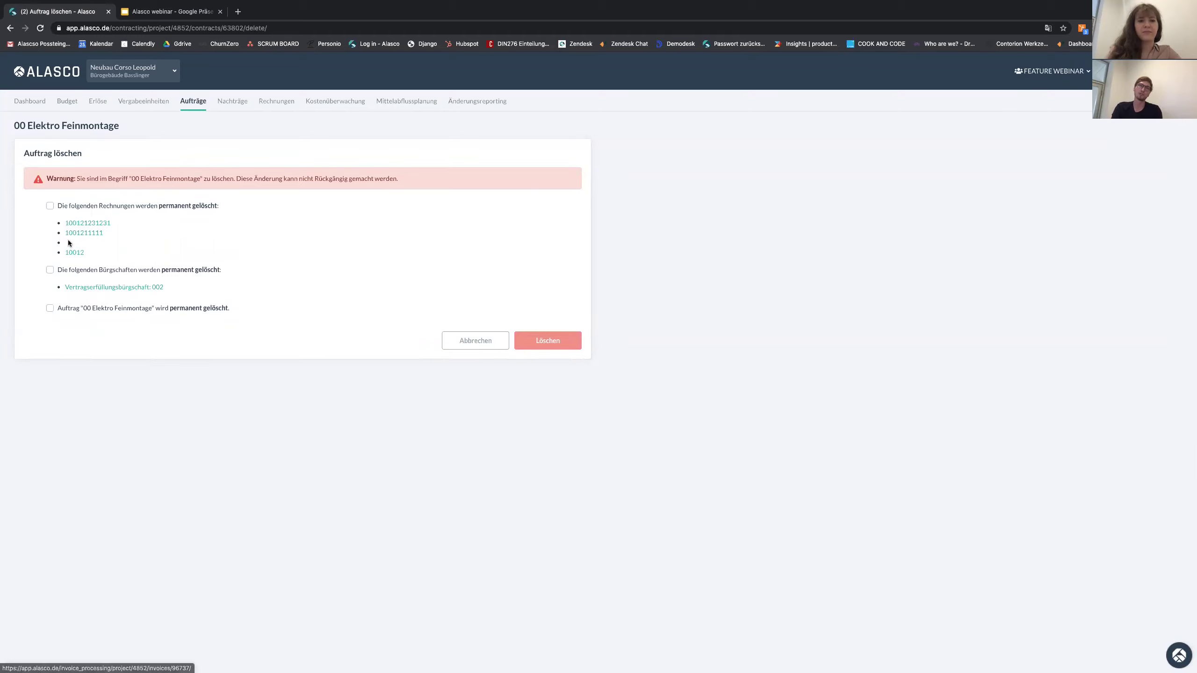
Open the first invoice listed on the contract's deletion page and look through its cover sheet and invoice details.
{"action": "left_click", "coordinate": [80, 223]}
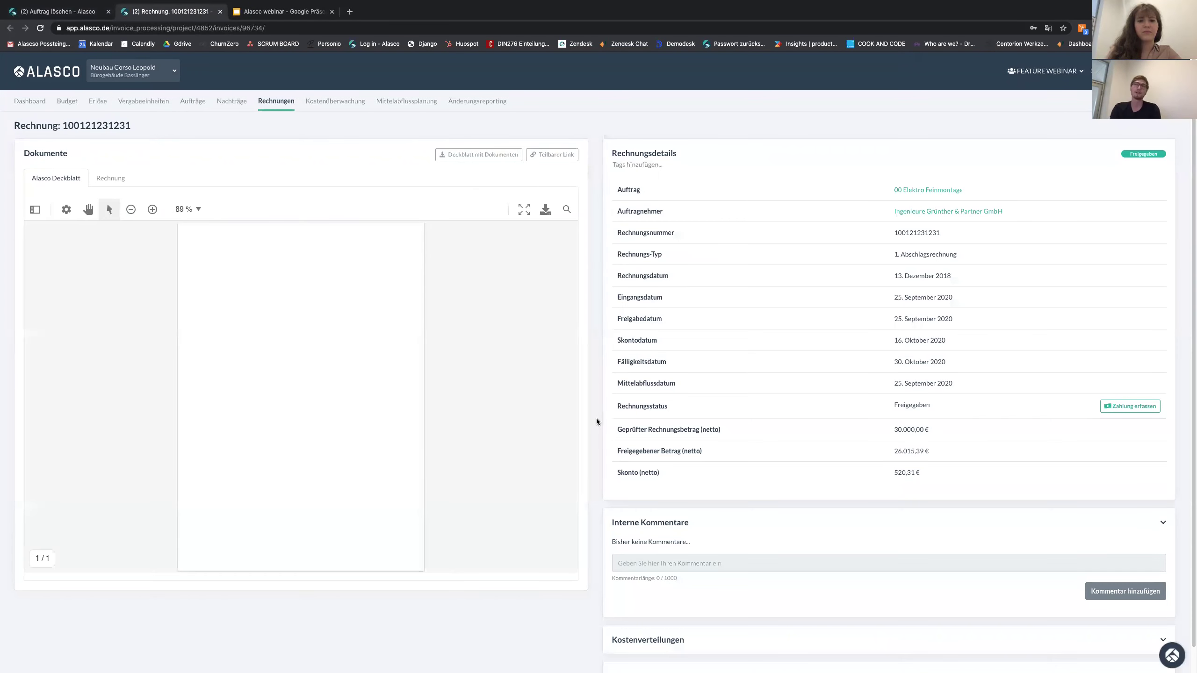
{"action": "scroll", "coordinate": [900, 357], "scroll_direction": "down", "scroll_amount": 1}
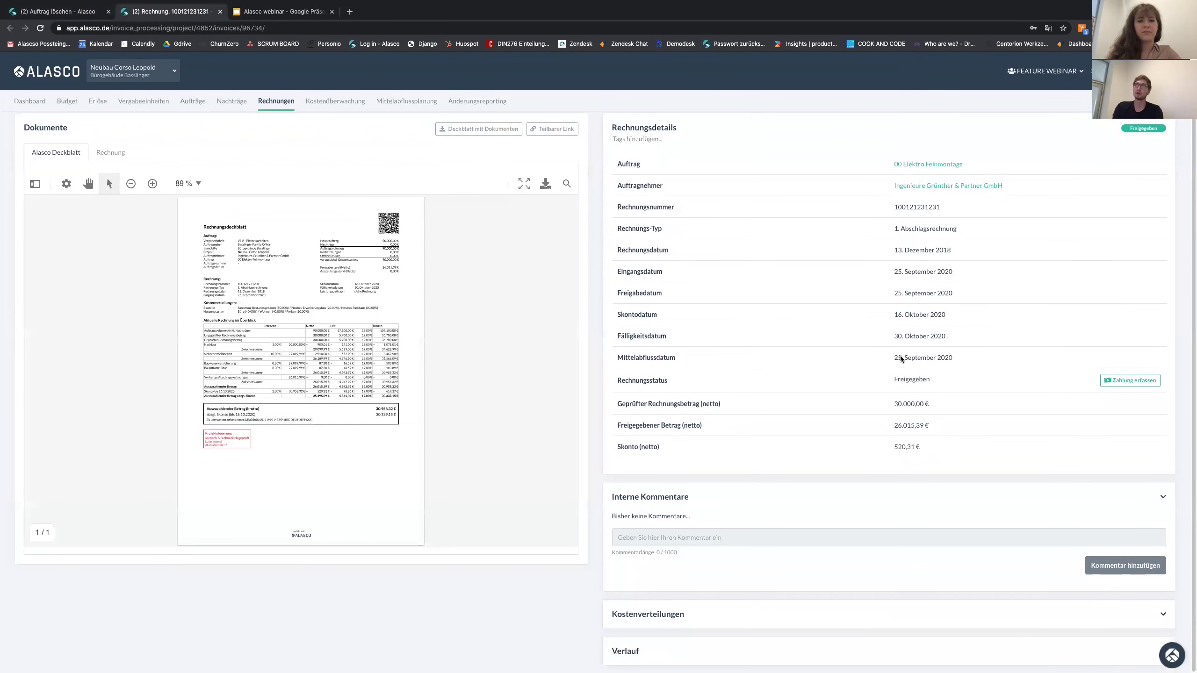
{"action": "scroll", "coordinate": [900, 355], "scroll_direction": "up", "scroll_amount": 1}
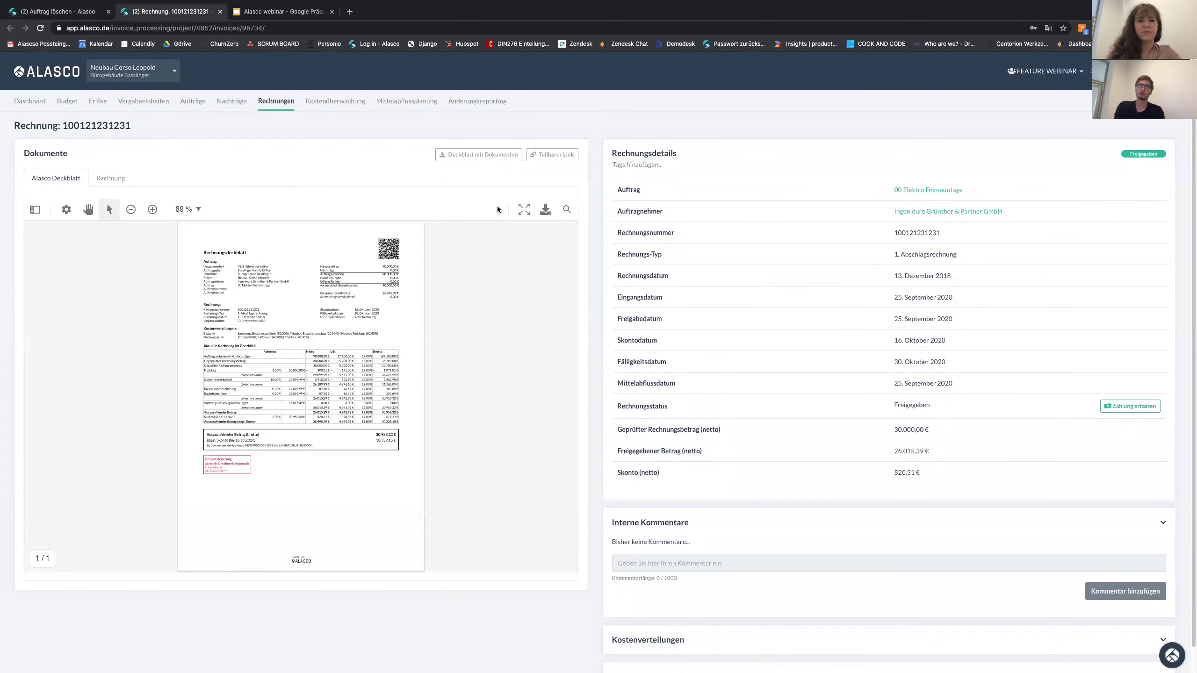
Delete the Auszahlung Einbehalt invoice of 00 Elektro Feinmontage from the project's Rechnungen, confirming the permanent deletion.
{"action": "left_click", "coordinate": [279, 100]}
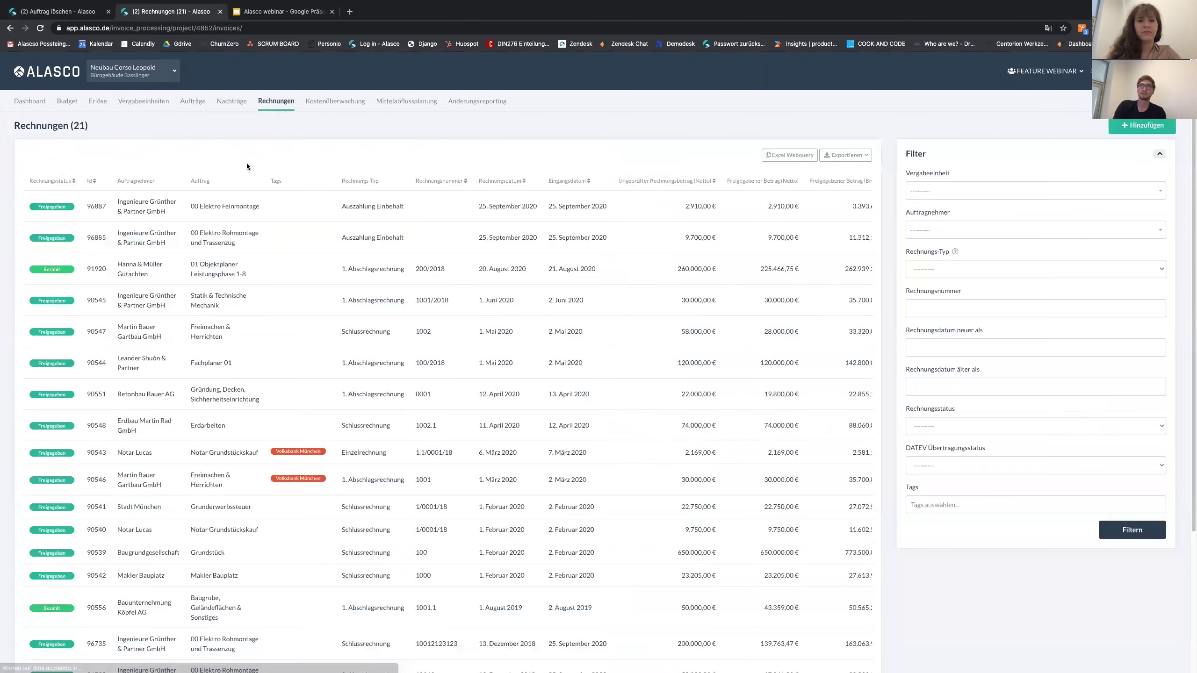
{"action": "left_click", "coordinate": [225, 212]}
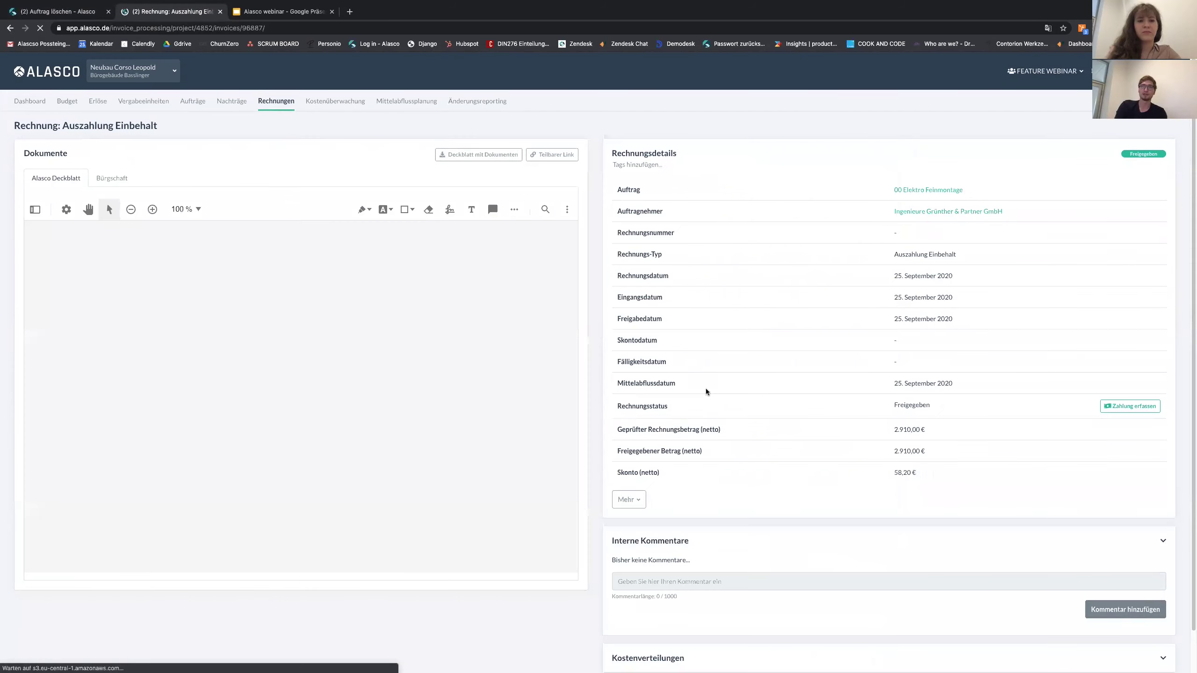
{"action": "left_click", "coordinate": [630, 500]}
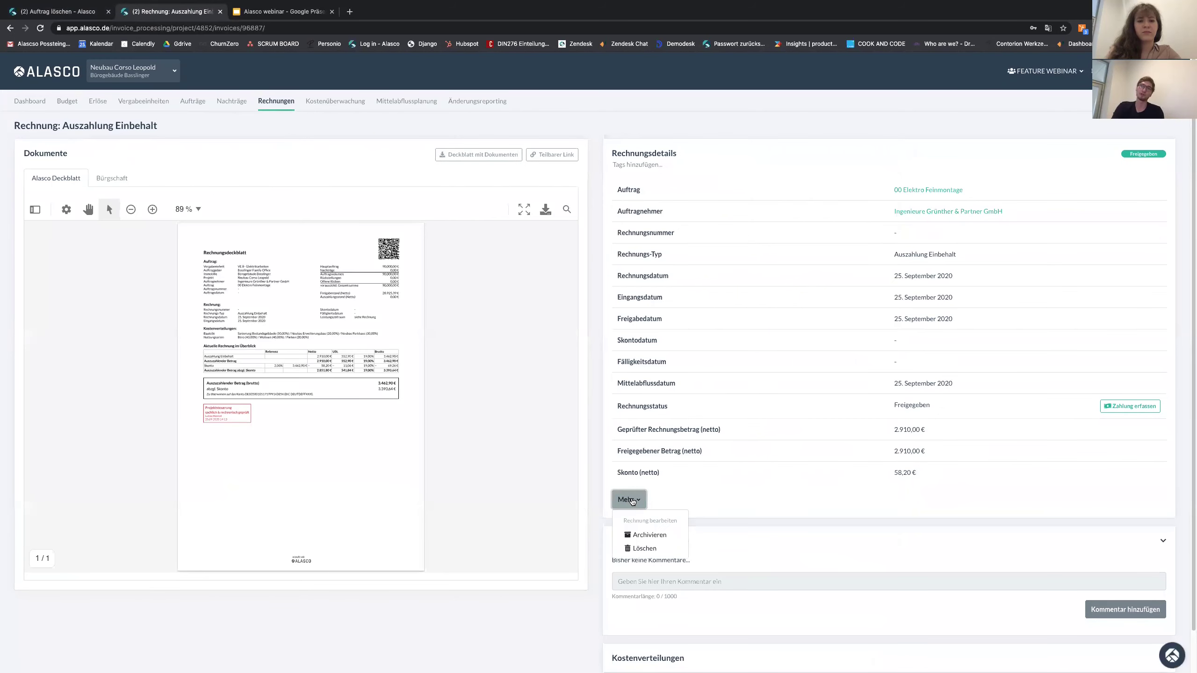
{"action": "left_click", "coordinate": [644, 547]}
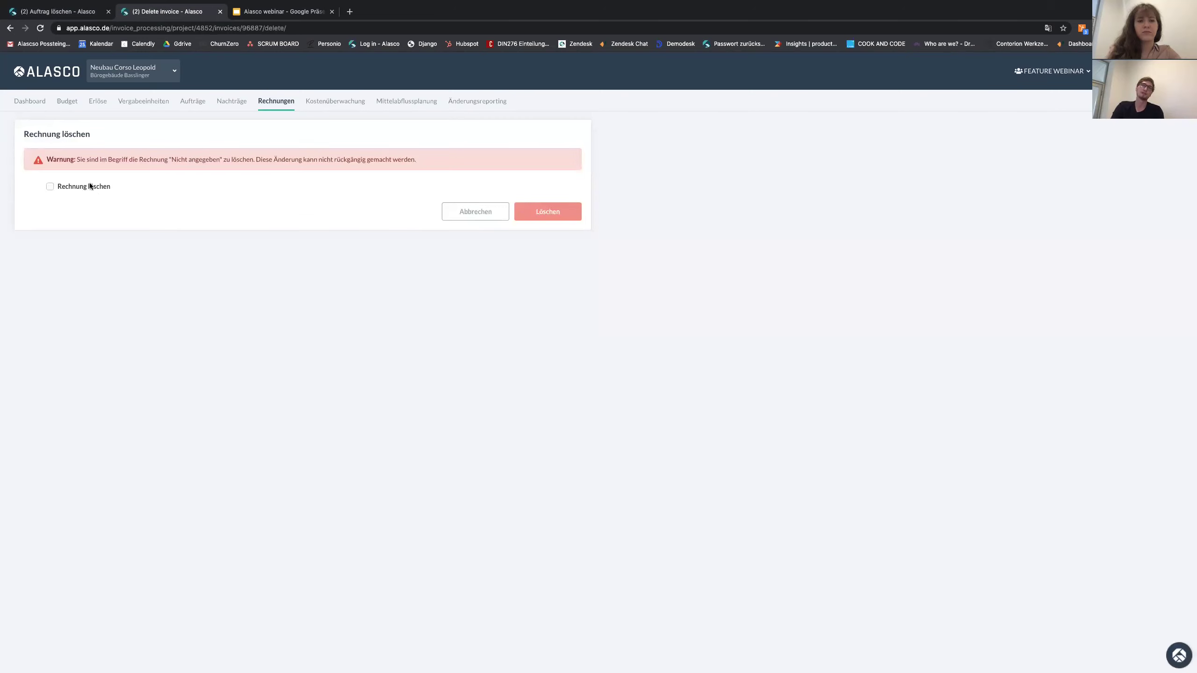
{"action": "left_click", "coordinate": [95, 186]}
{"action": "left_click", "coordinate": [540, 216]}
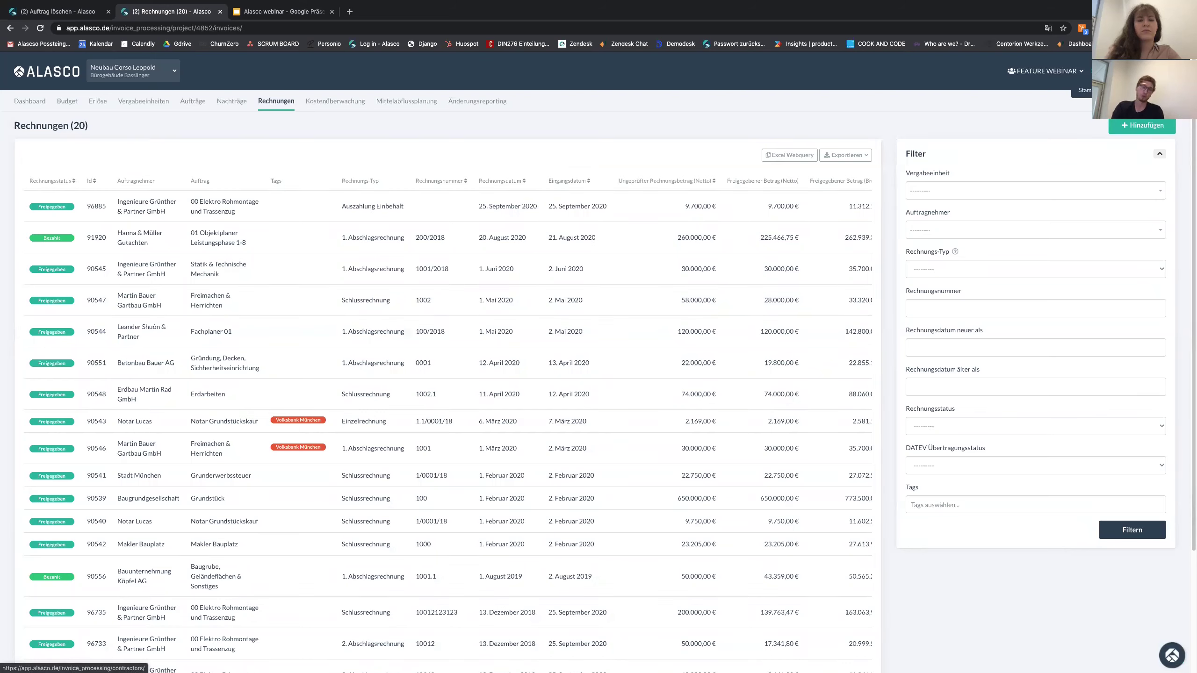
Open the Änderungshistorie for all projects and examine the logged details of the deleted invoice.
{"action": "left_click", "coordinate": [1084, 90]}
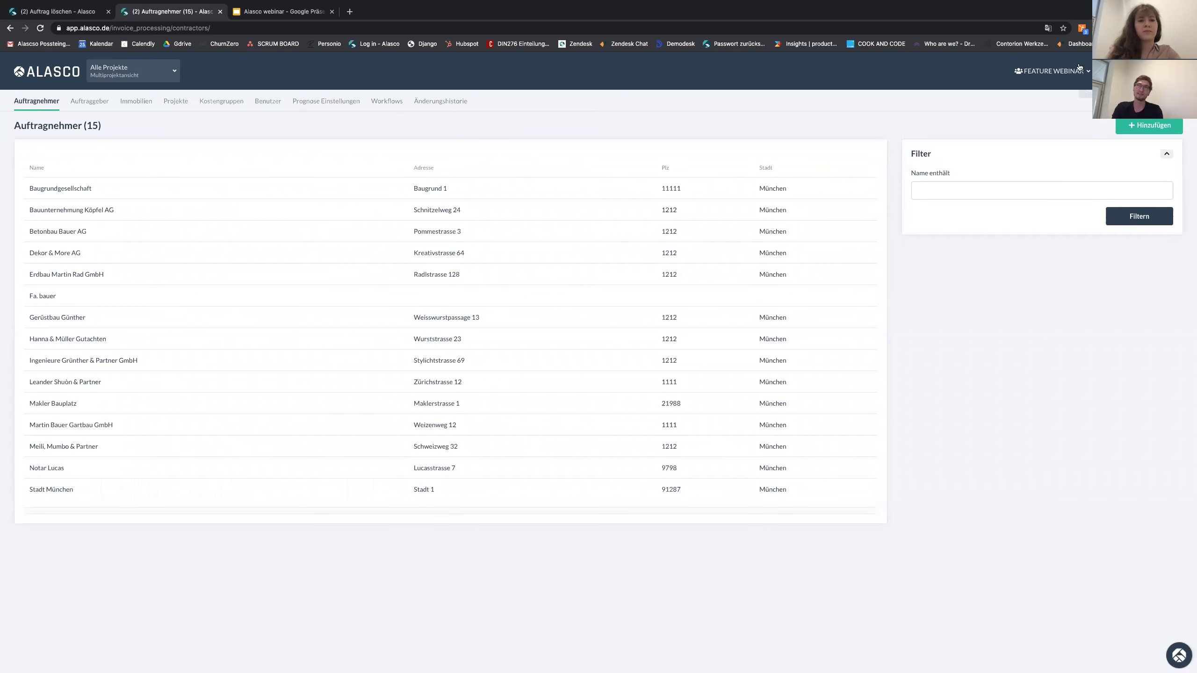
{"action": "left_click", "coordinate": [434, 108]}
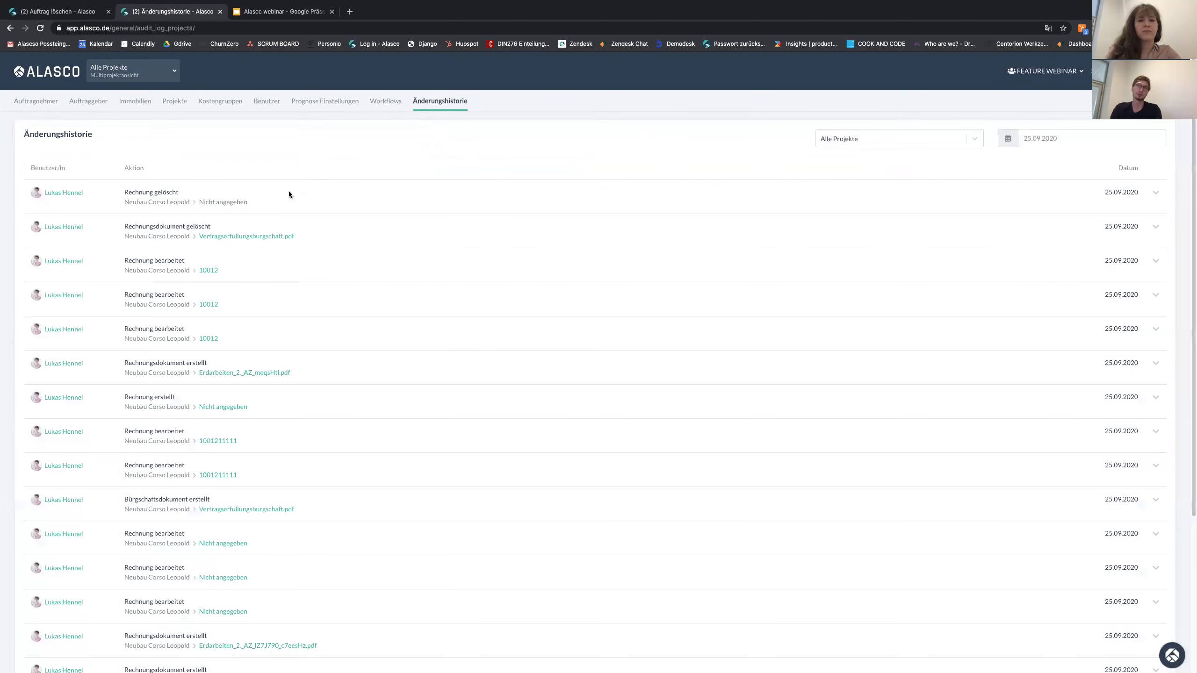
{"action": "scroll", "coordinate": [296, 292], "scroll_direction": "down", "scroll_amount": 5}
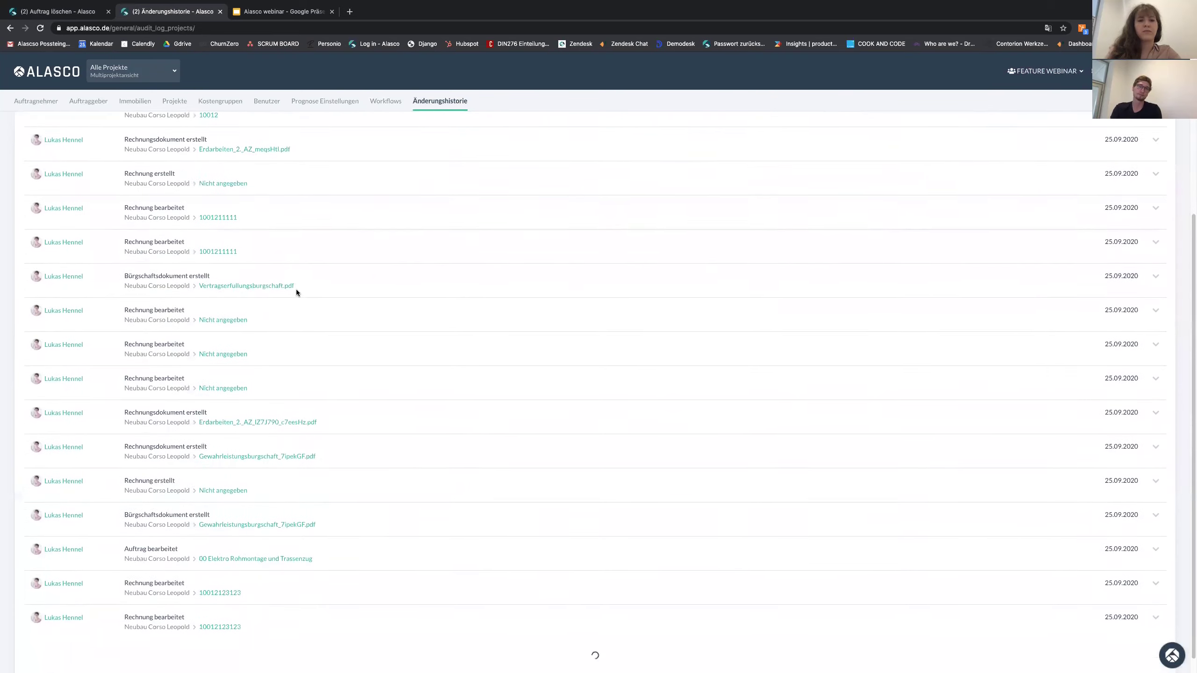
{"action": "scroll", "coordinate": [296, 289], "scroll_direction": "up", "scroll_amount": 5}
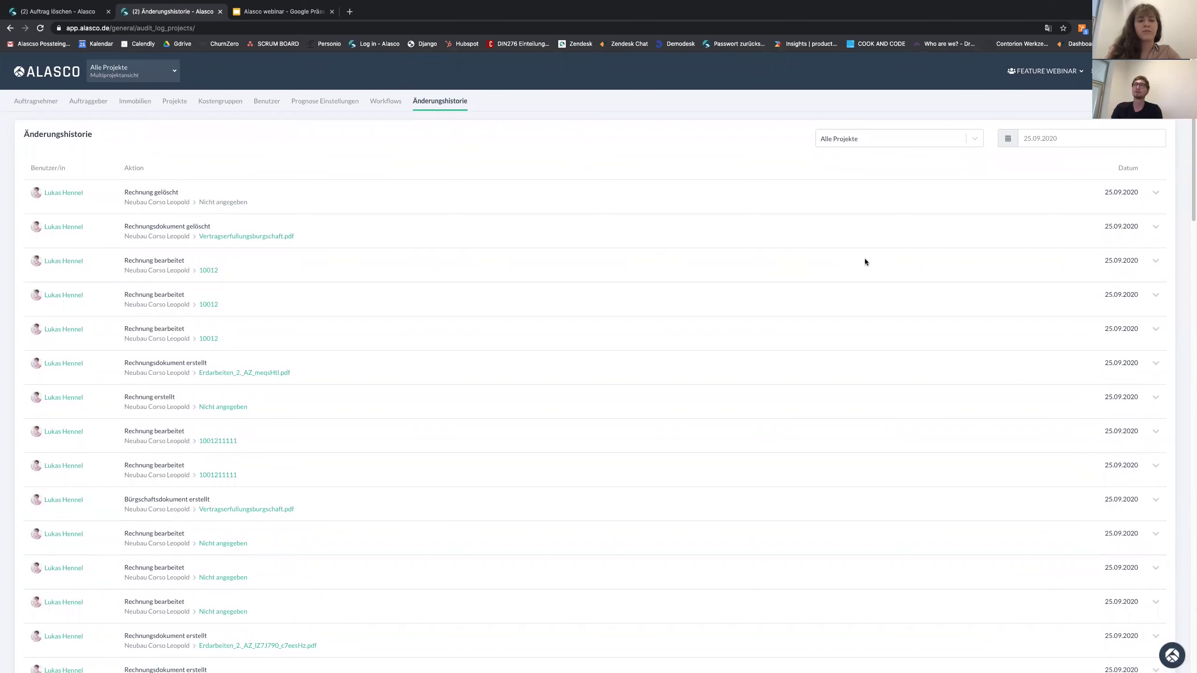
{"action": "left_click", "coordinate": [1160, 192]}
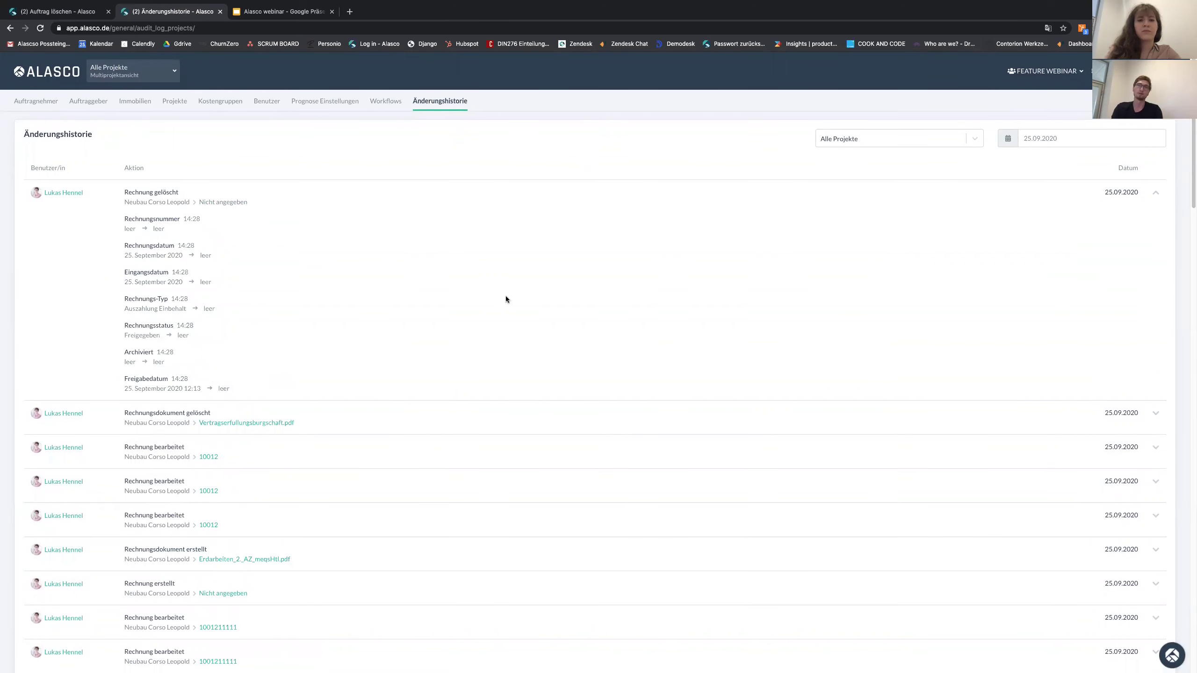
{"action": "left_click", "coordinate": [1156, 193]}
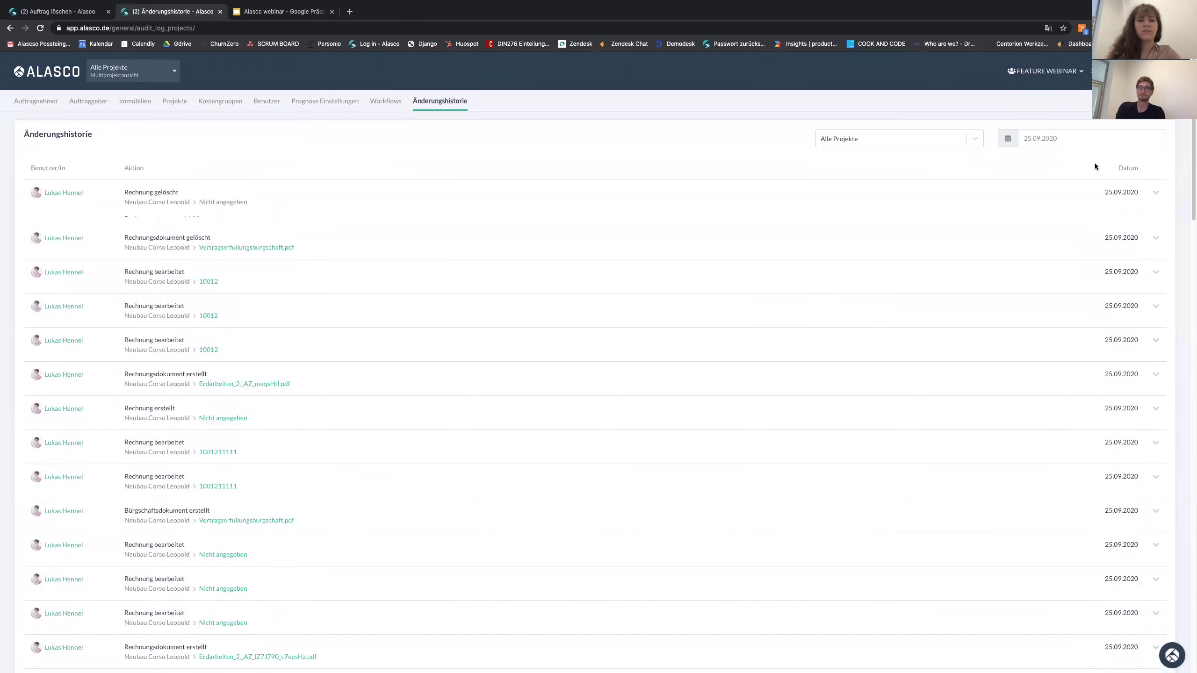
Try to contact support from the Neubau Corso Leopold dashboard, dismiss the support dialog and show the help options again.
{"action": "left_click", "coordinate": [327, 103]}
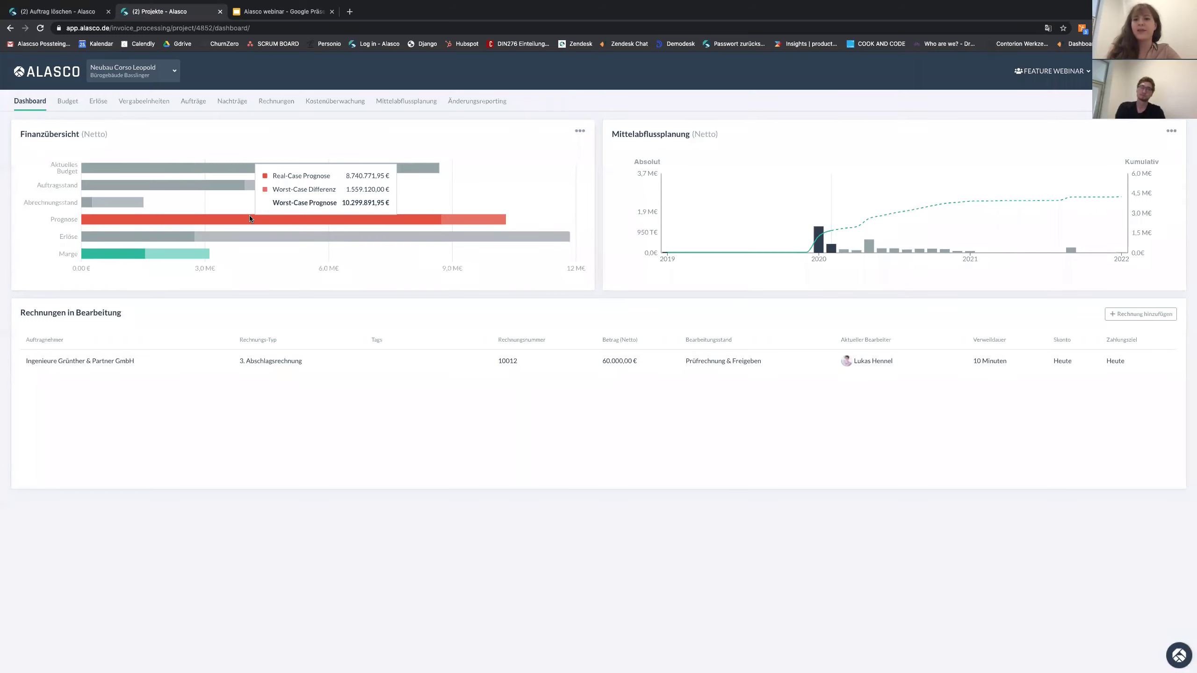
{"action": "left_click", "coordinate": [1056, 71]}
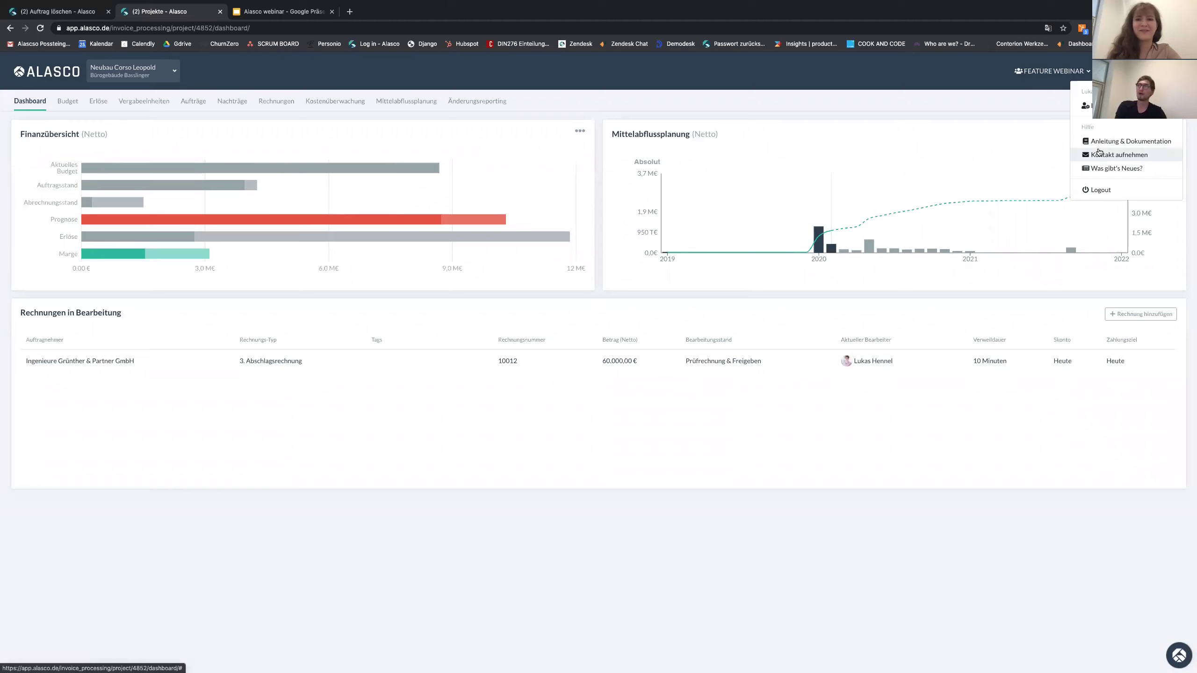
{"action": "left_click", "coordinate": [1100, 152]}
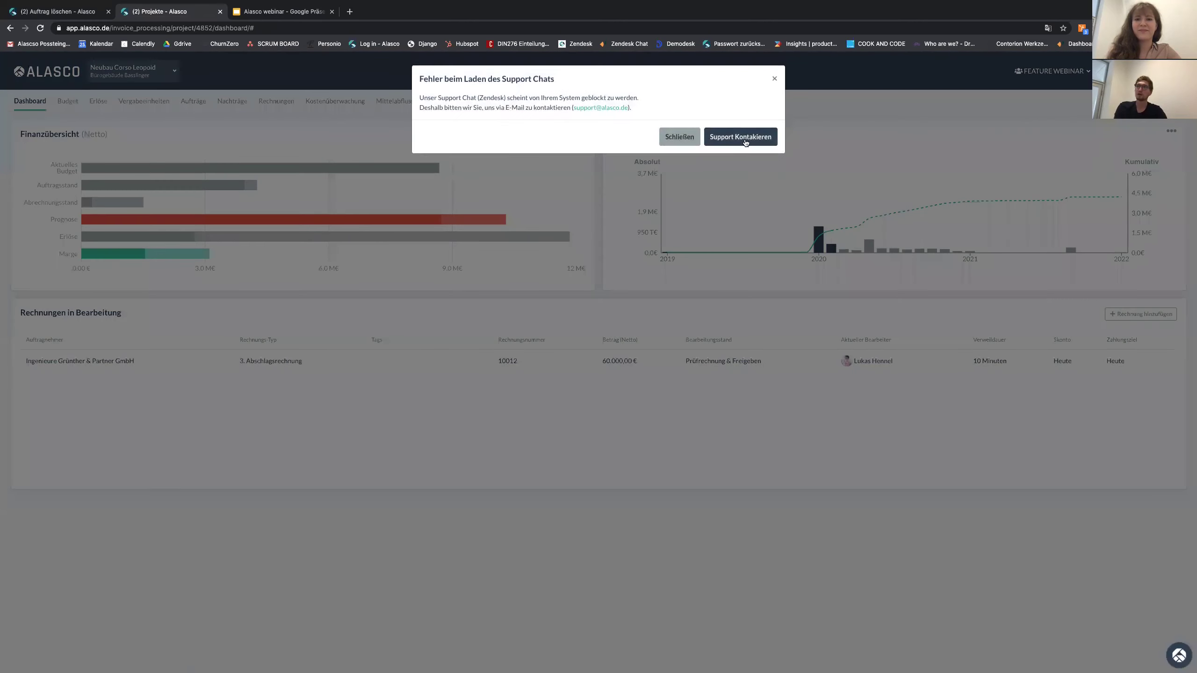
{"action": "left_click", "coordinate": [679, 127]}
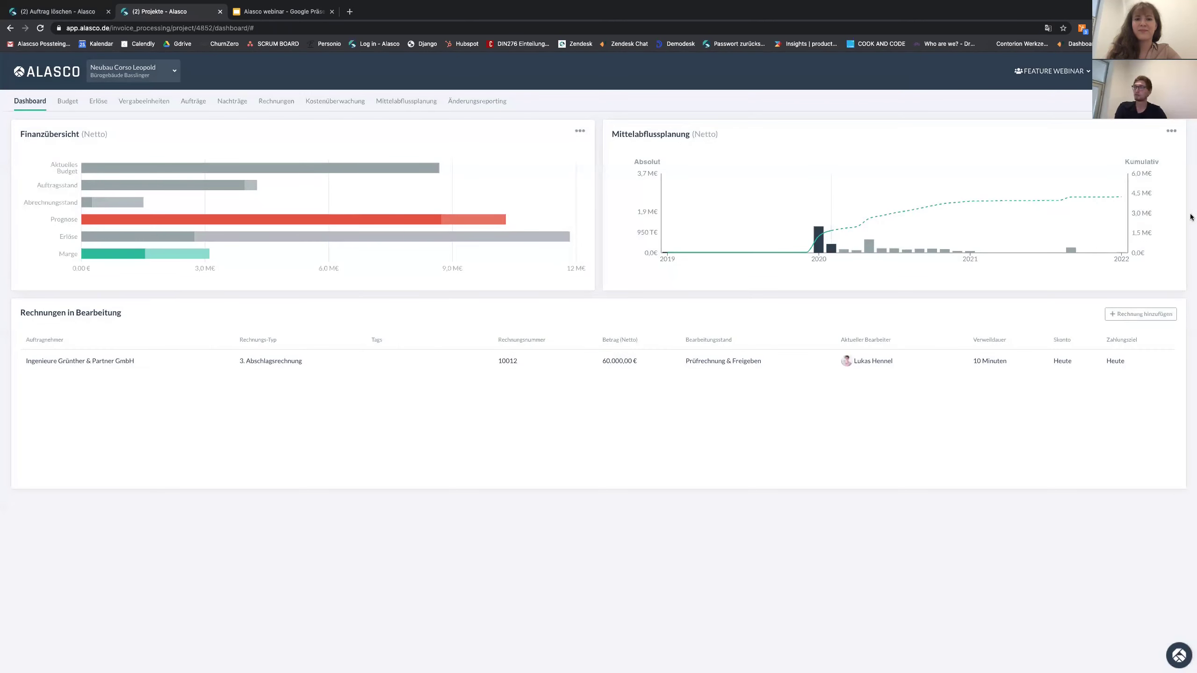
{"action": "left_click", "coordinate": [1084, 71]}
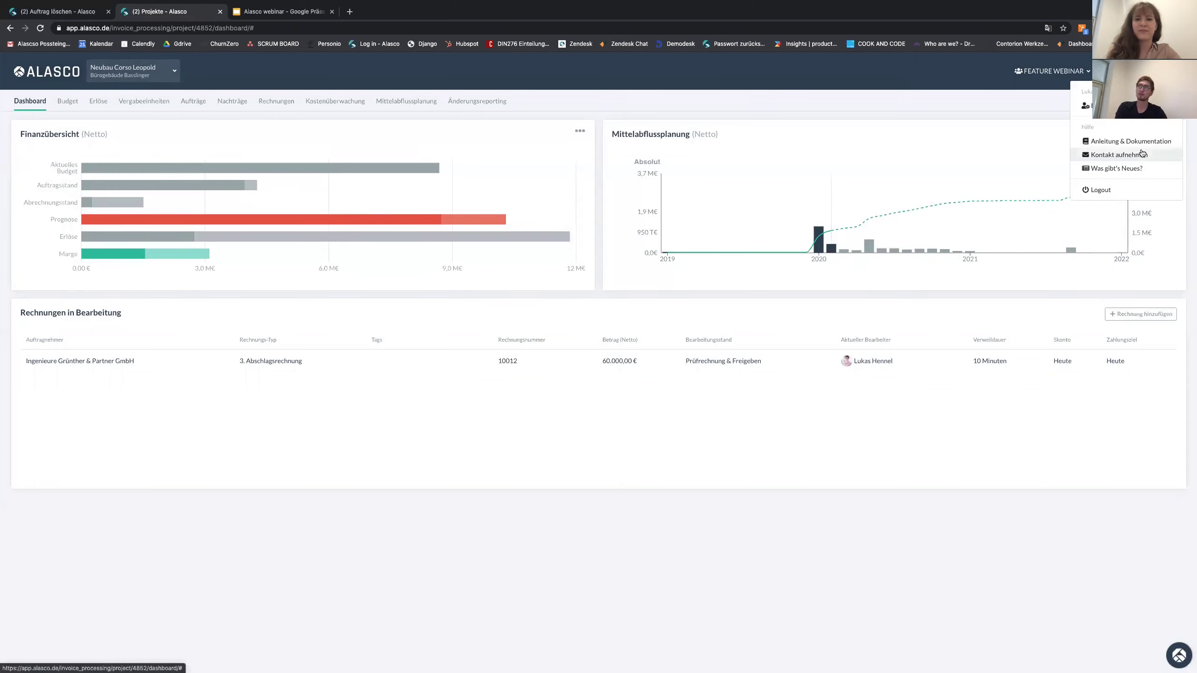